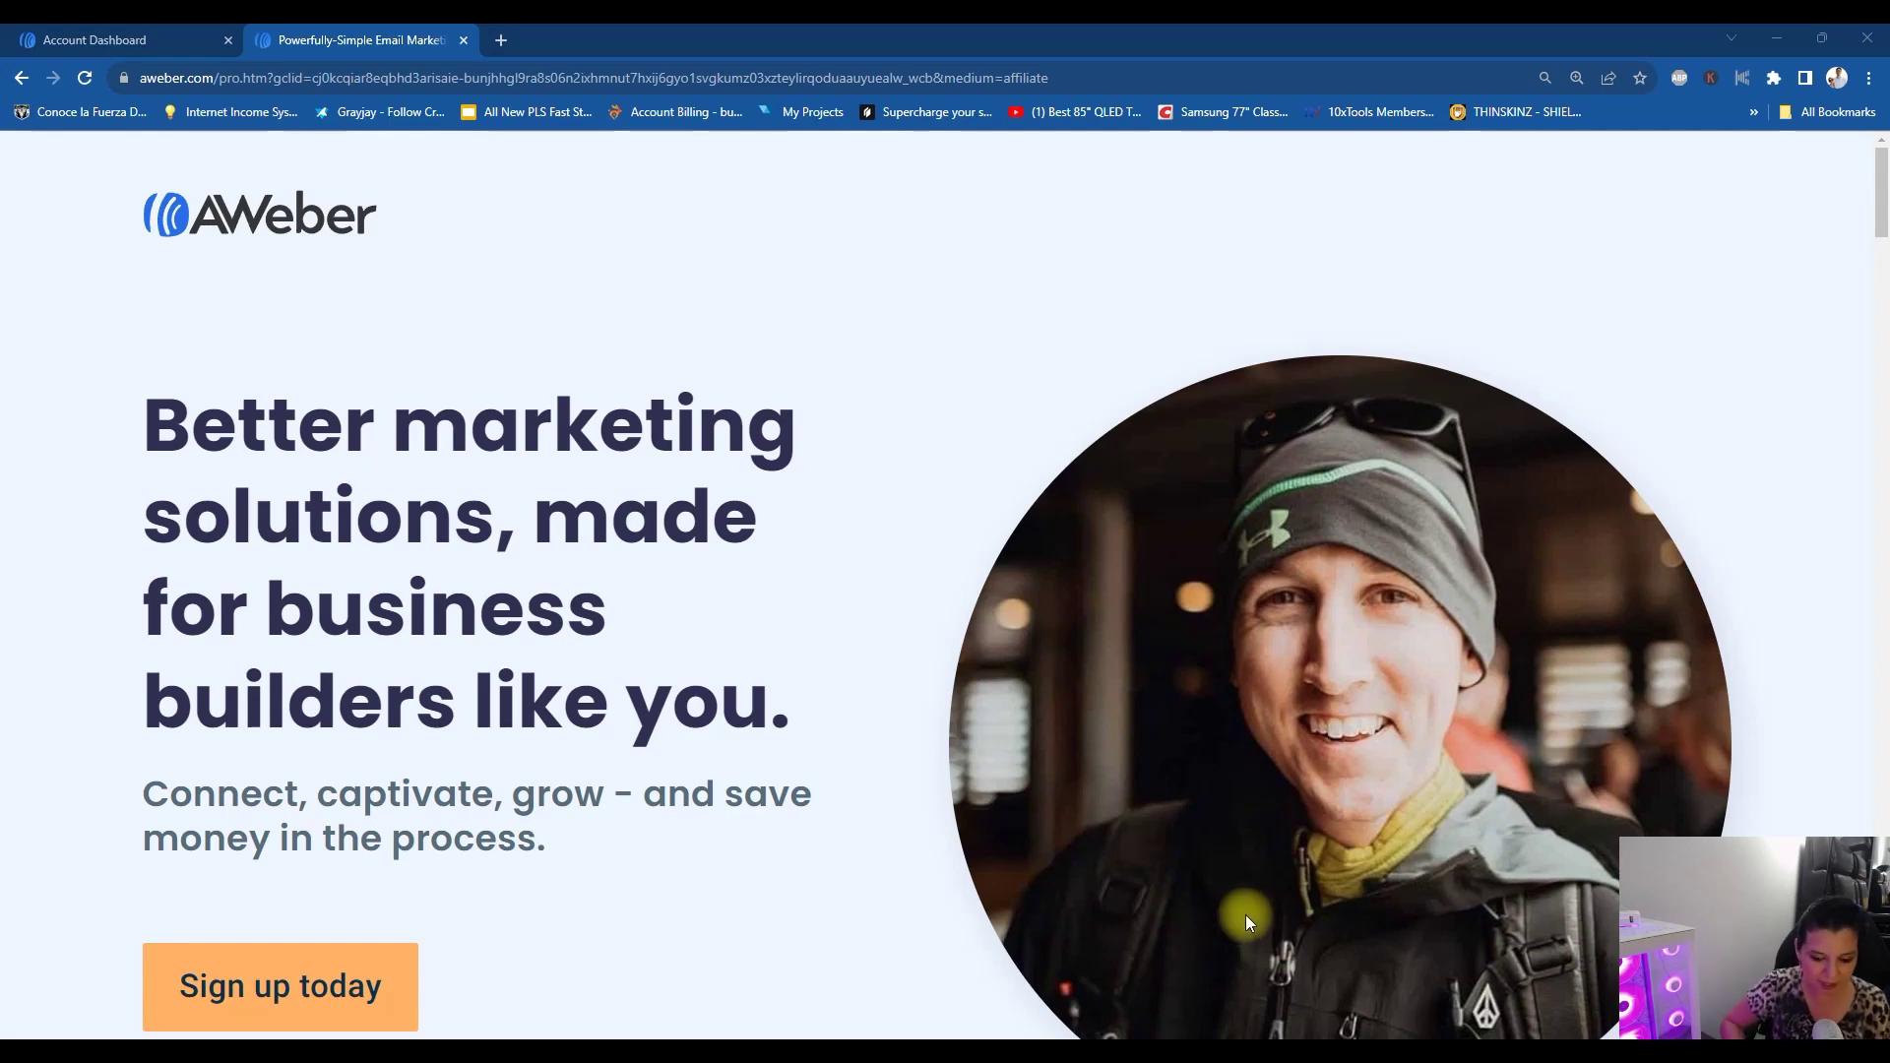
Scroll down the AWeber landing page to the Email marketing, Email automations and Reports & Analytics cards.
scroll(1260, 725, "down", 1)
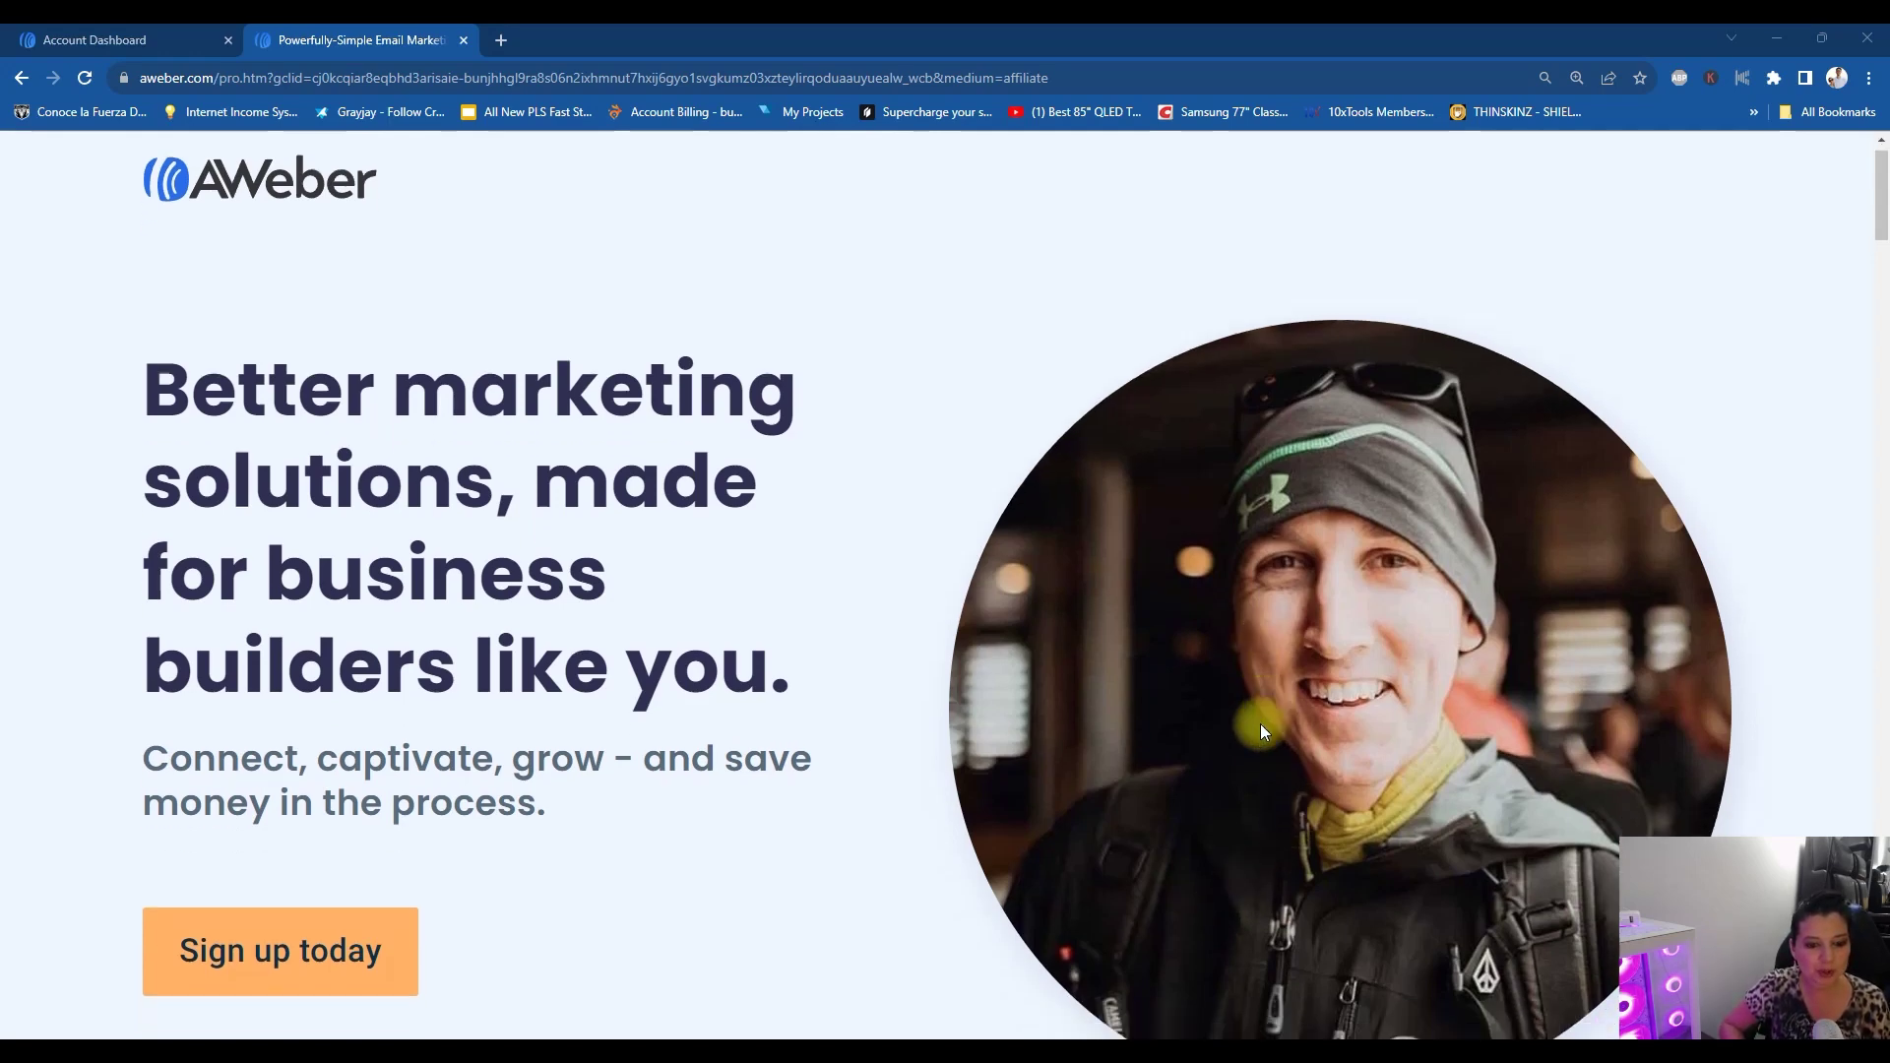
scroll(1251, 738, "up", 1)
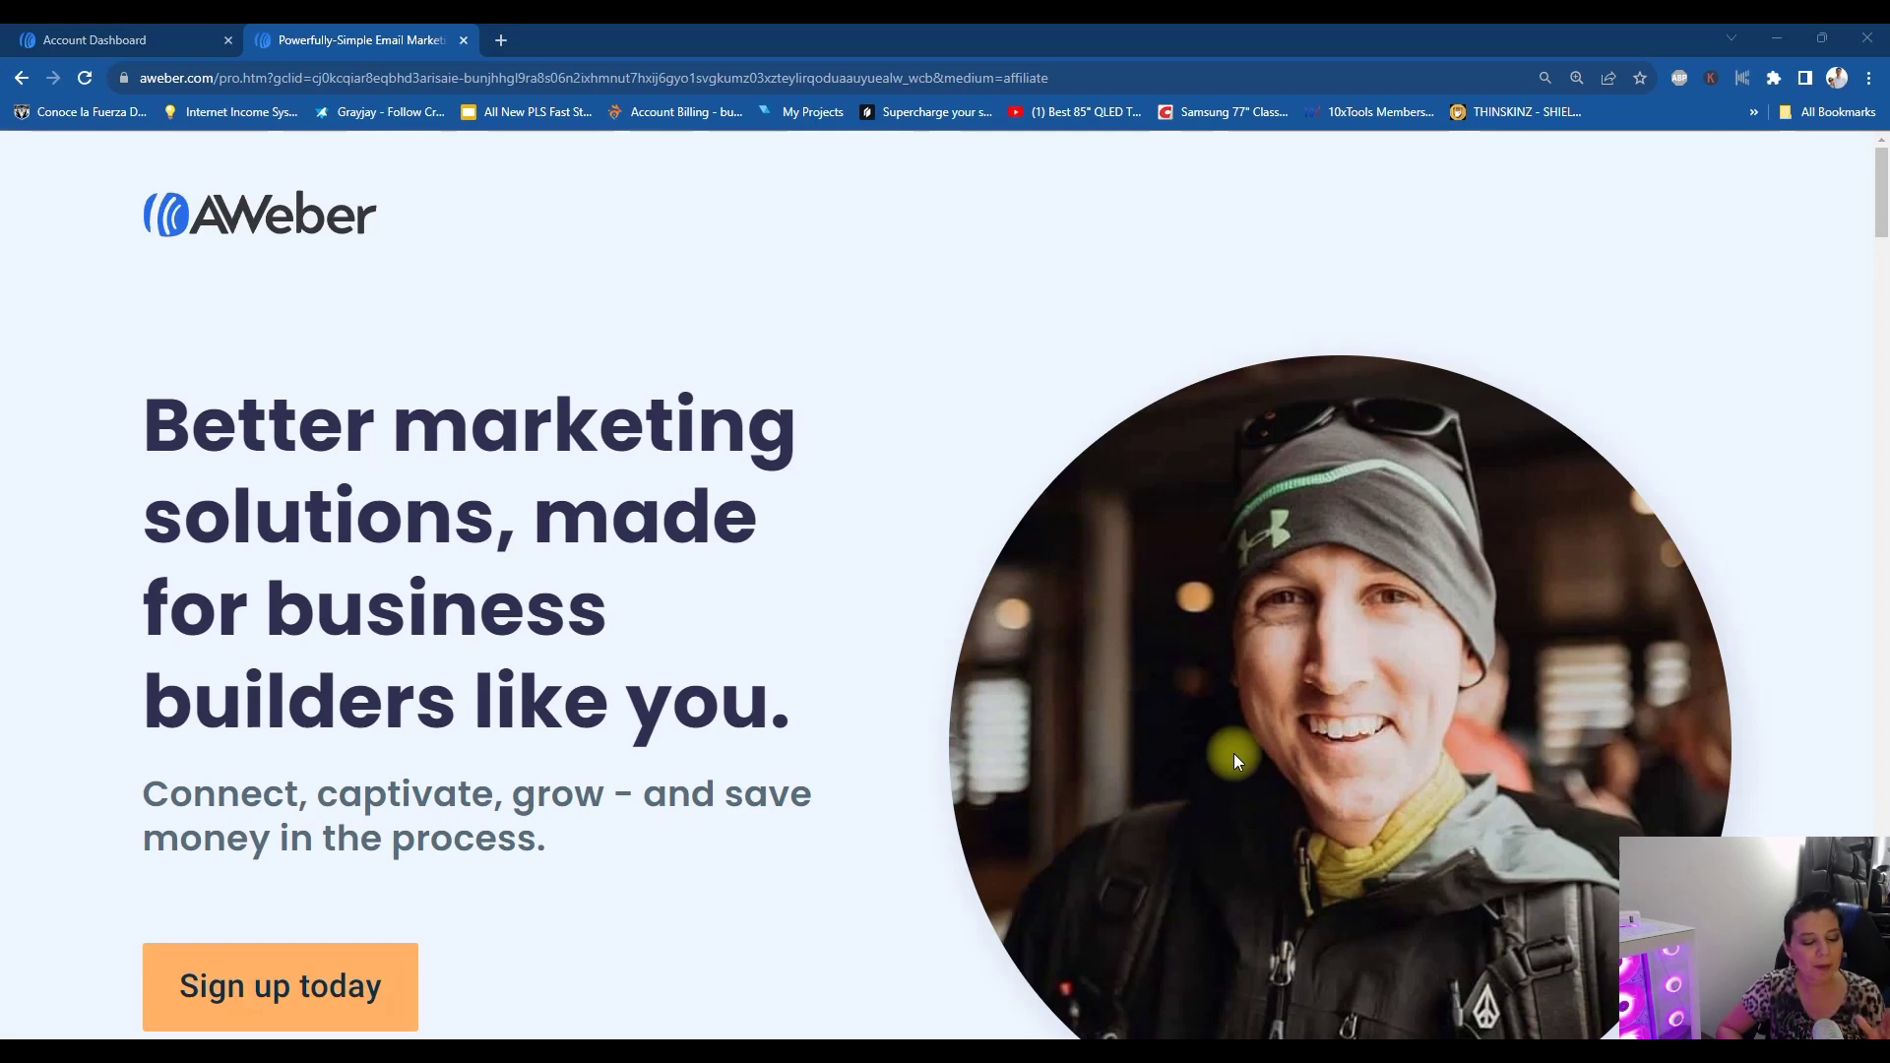
scroll(1238, 760, "down", 4)
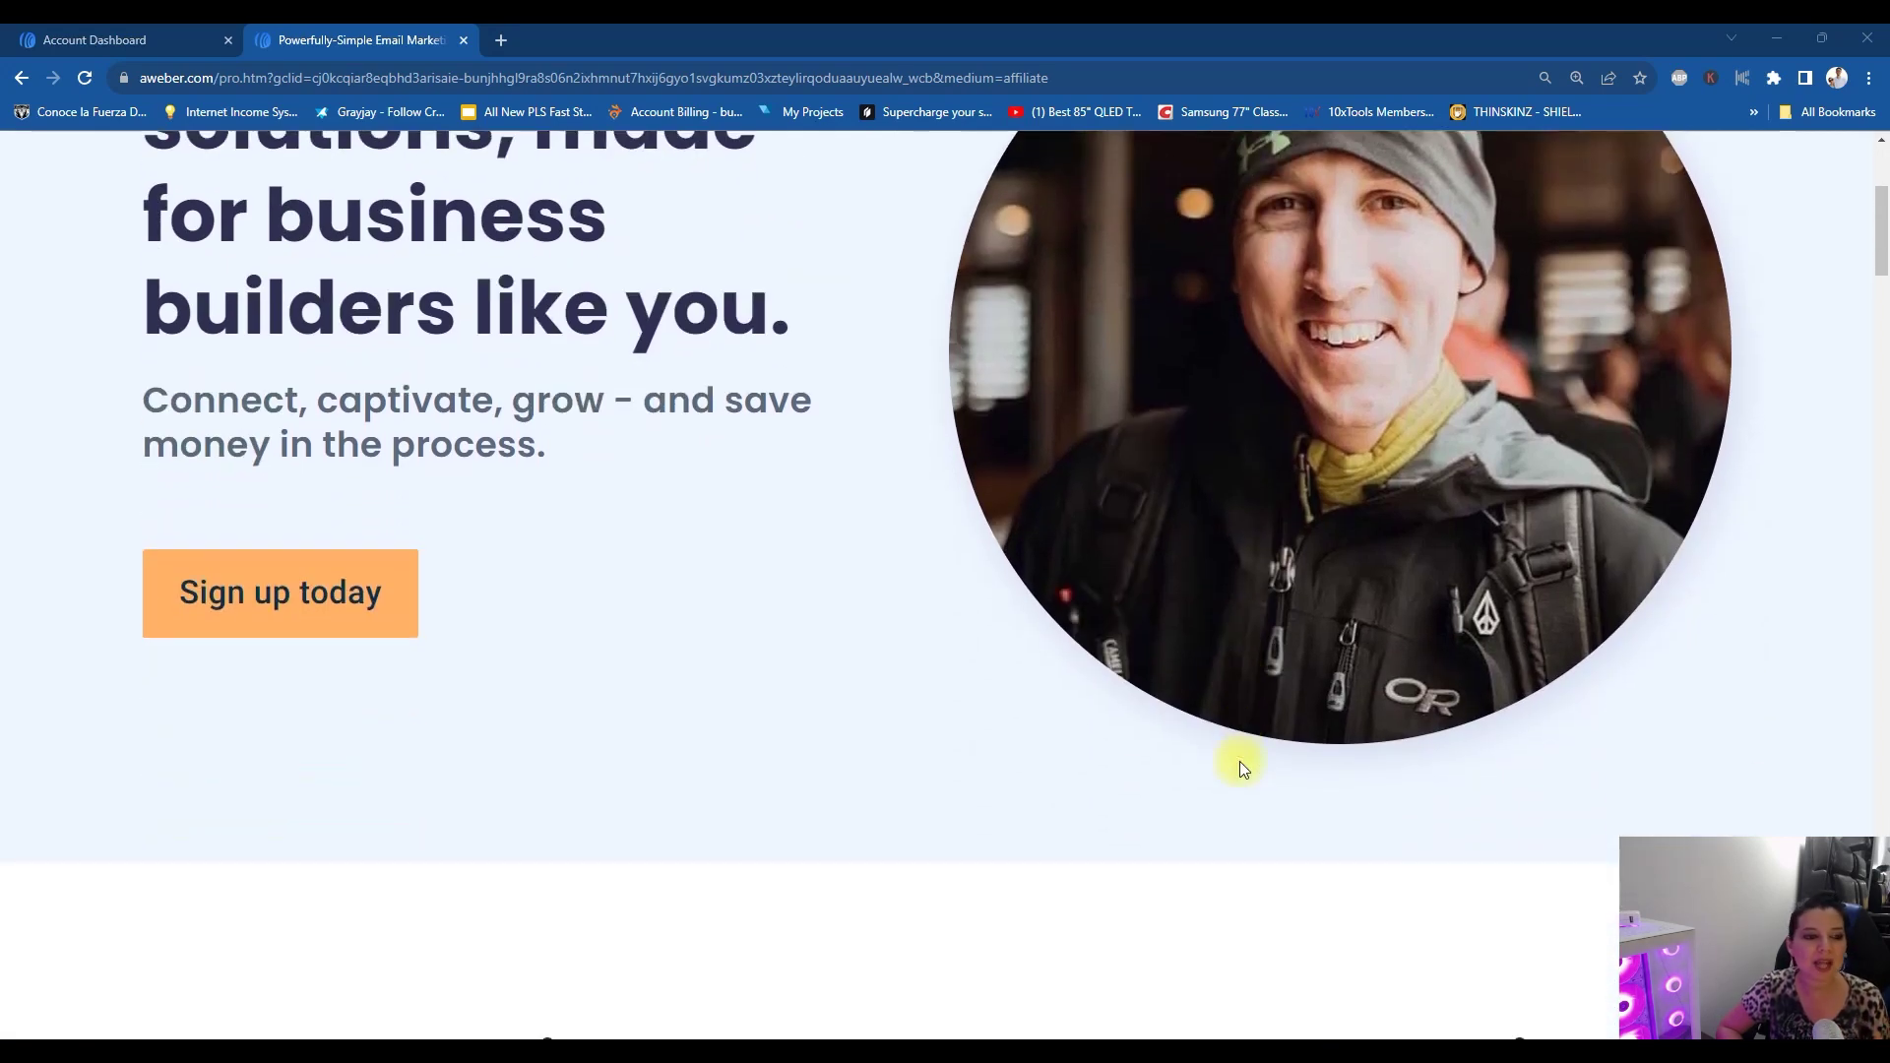
scroll(1238, 760, "down", 7)
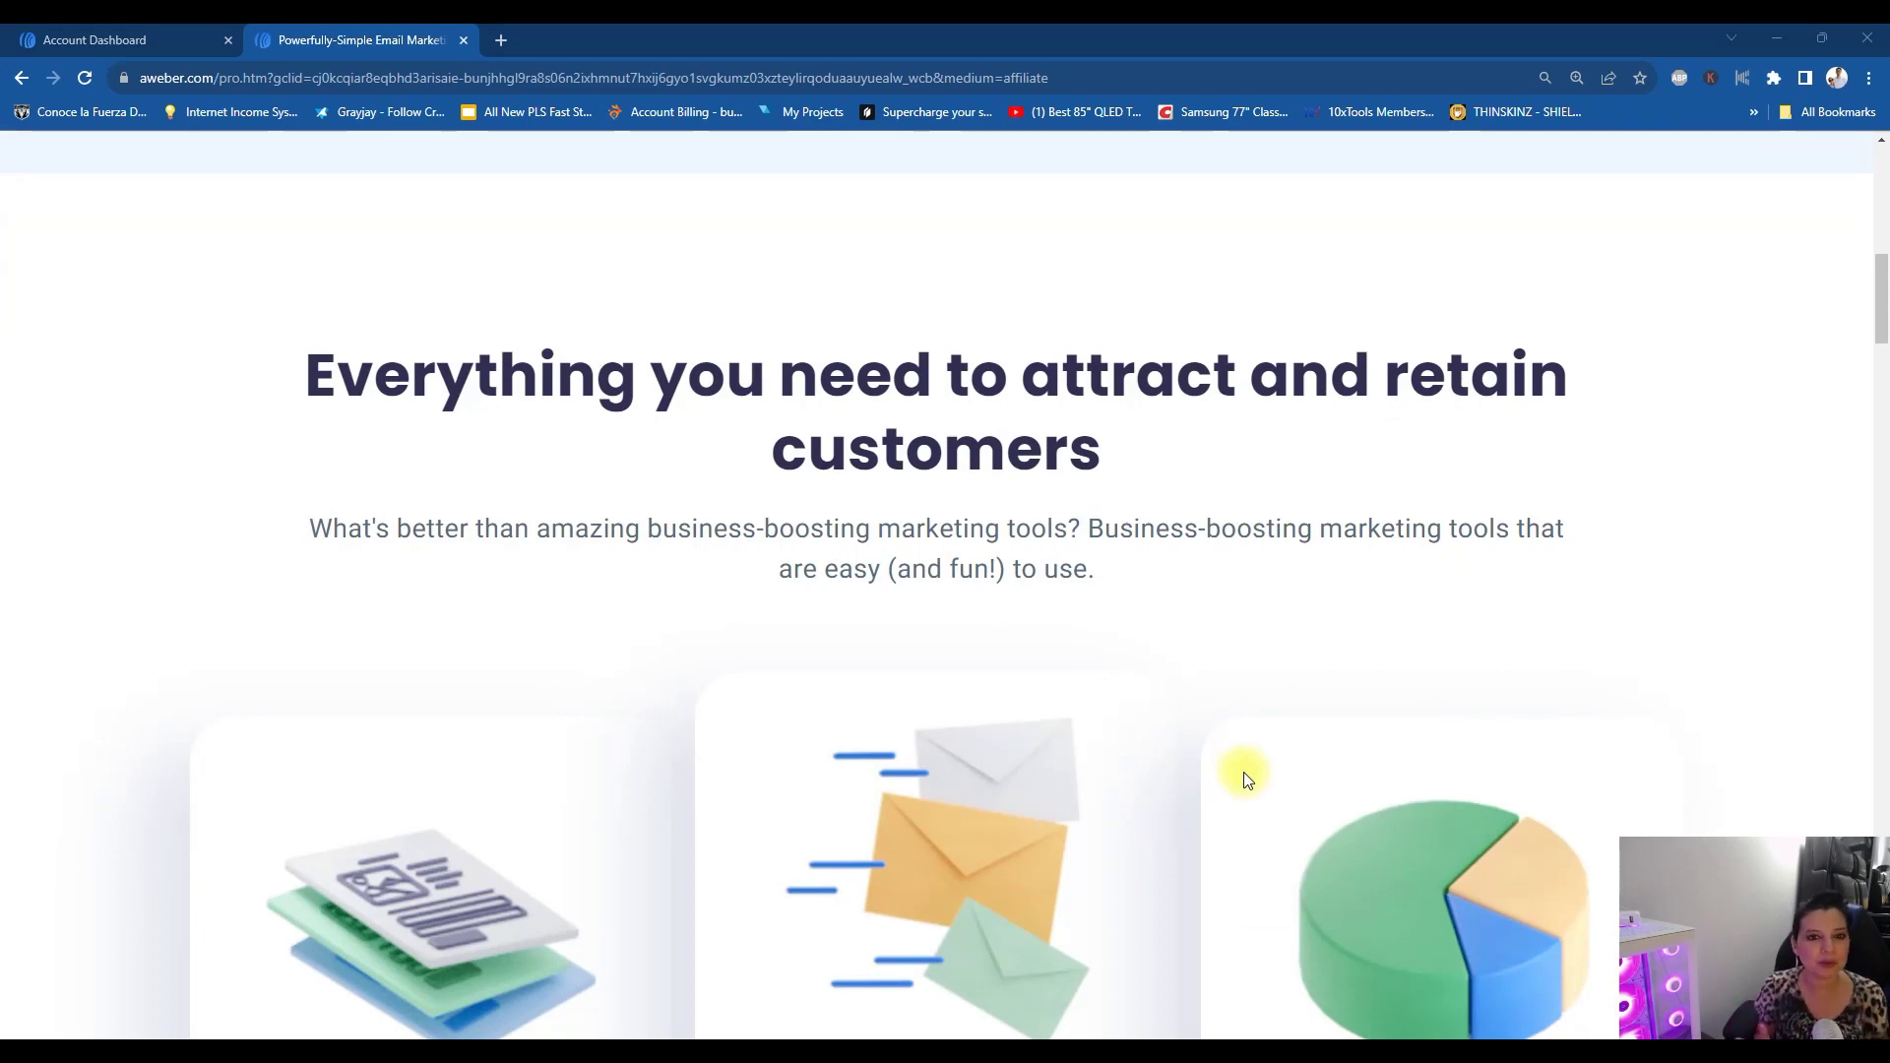
scroll(1295, 693, "down", 6)
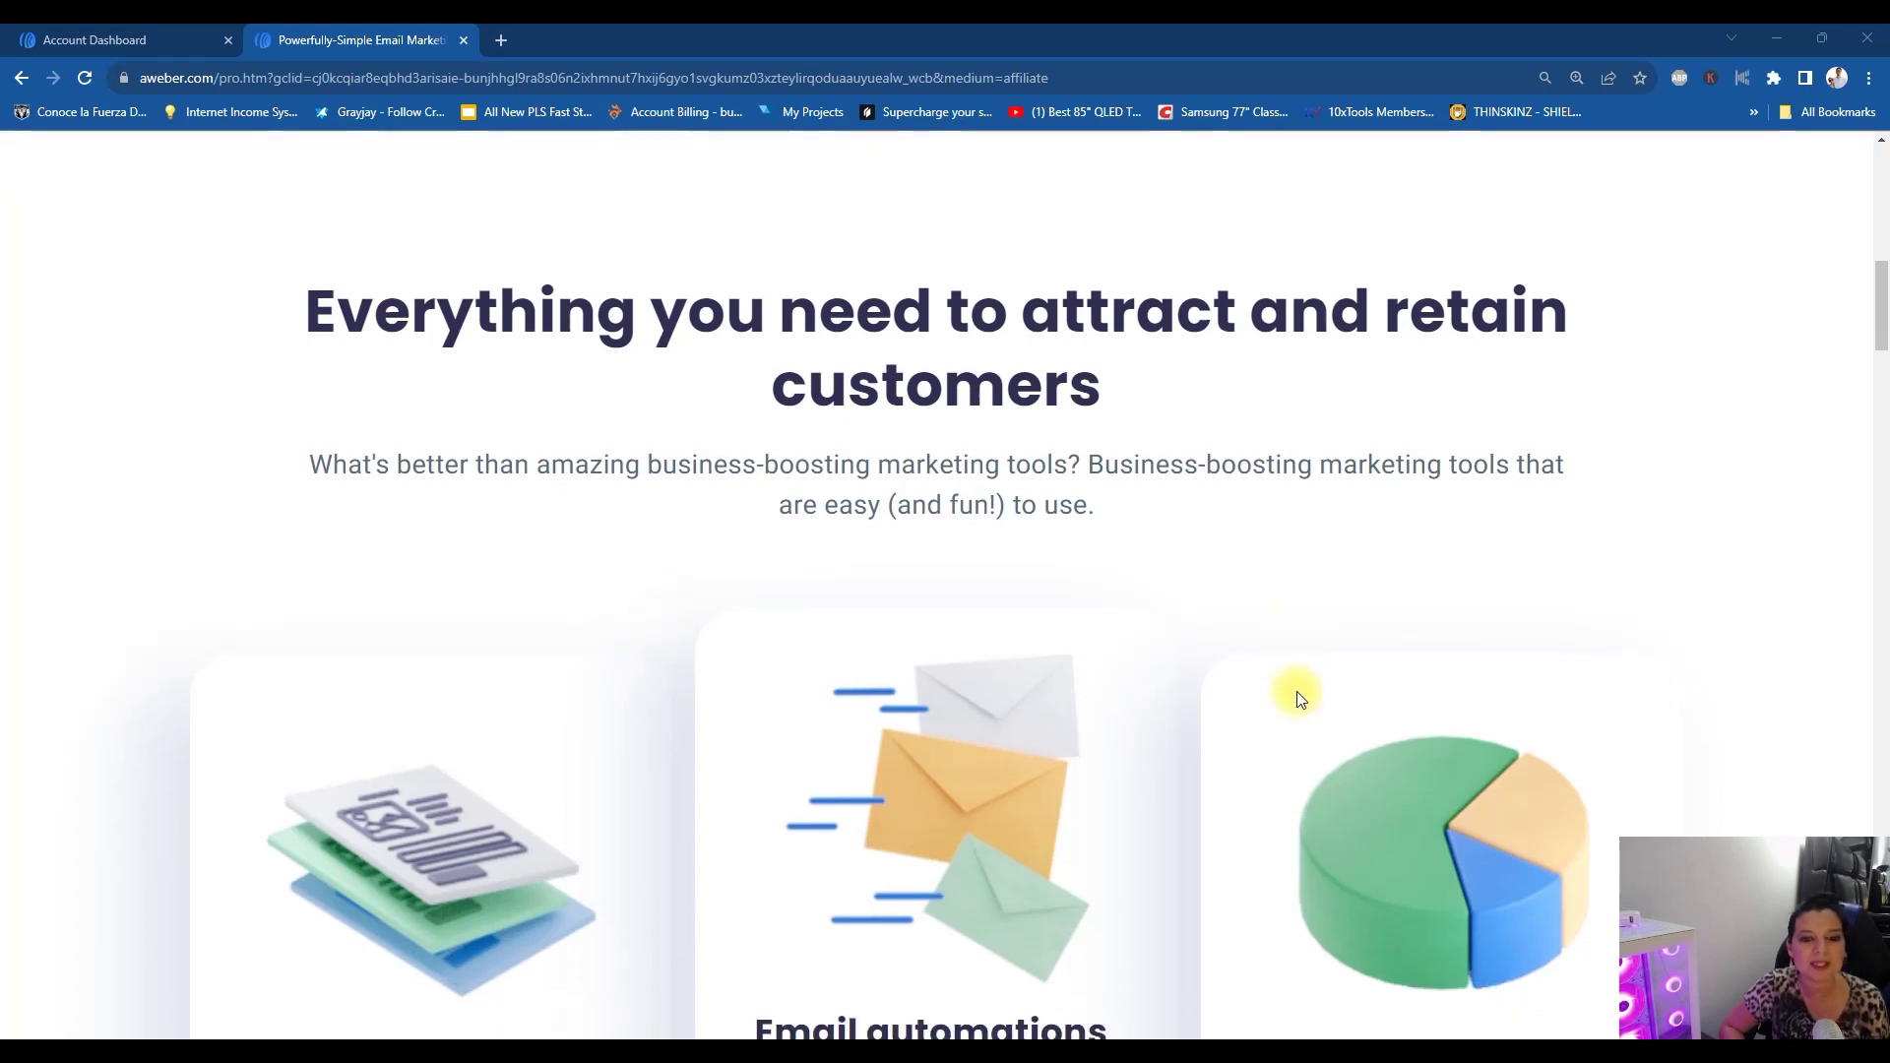
scroll(1298, 693, "down", 1)
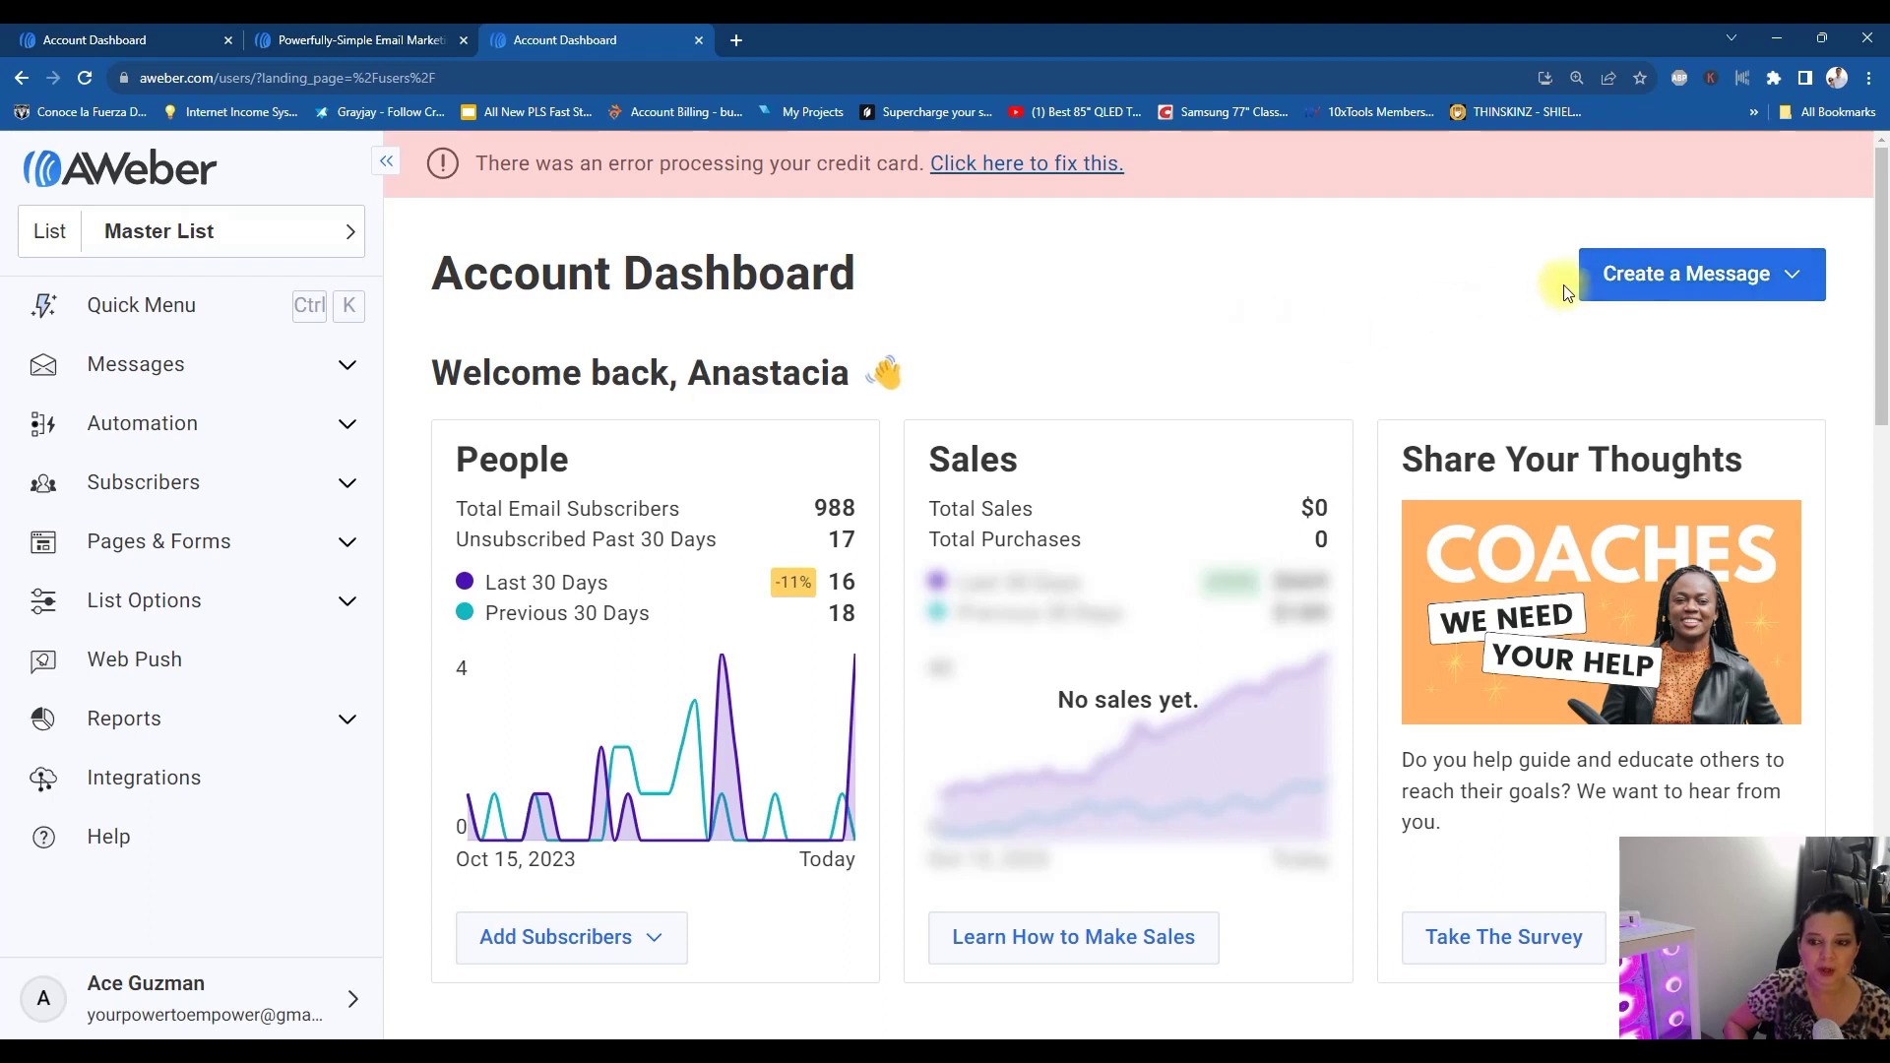
Start a new message in the drag & drop editor from the Create a Message menu.
left_click(1637, 279)
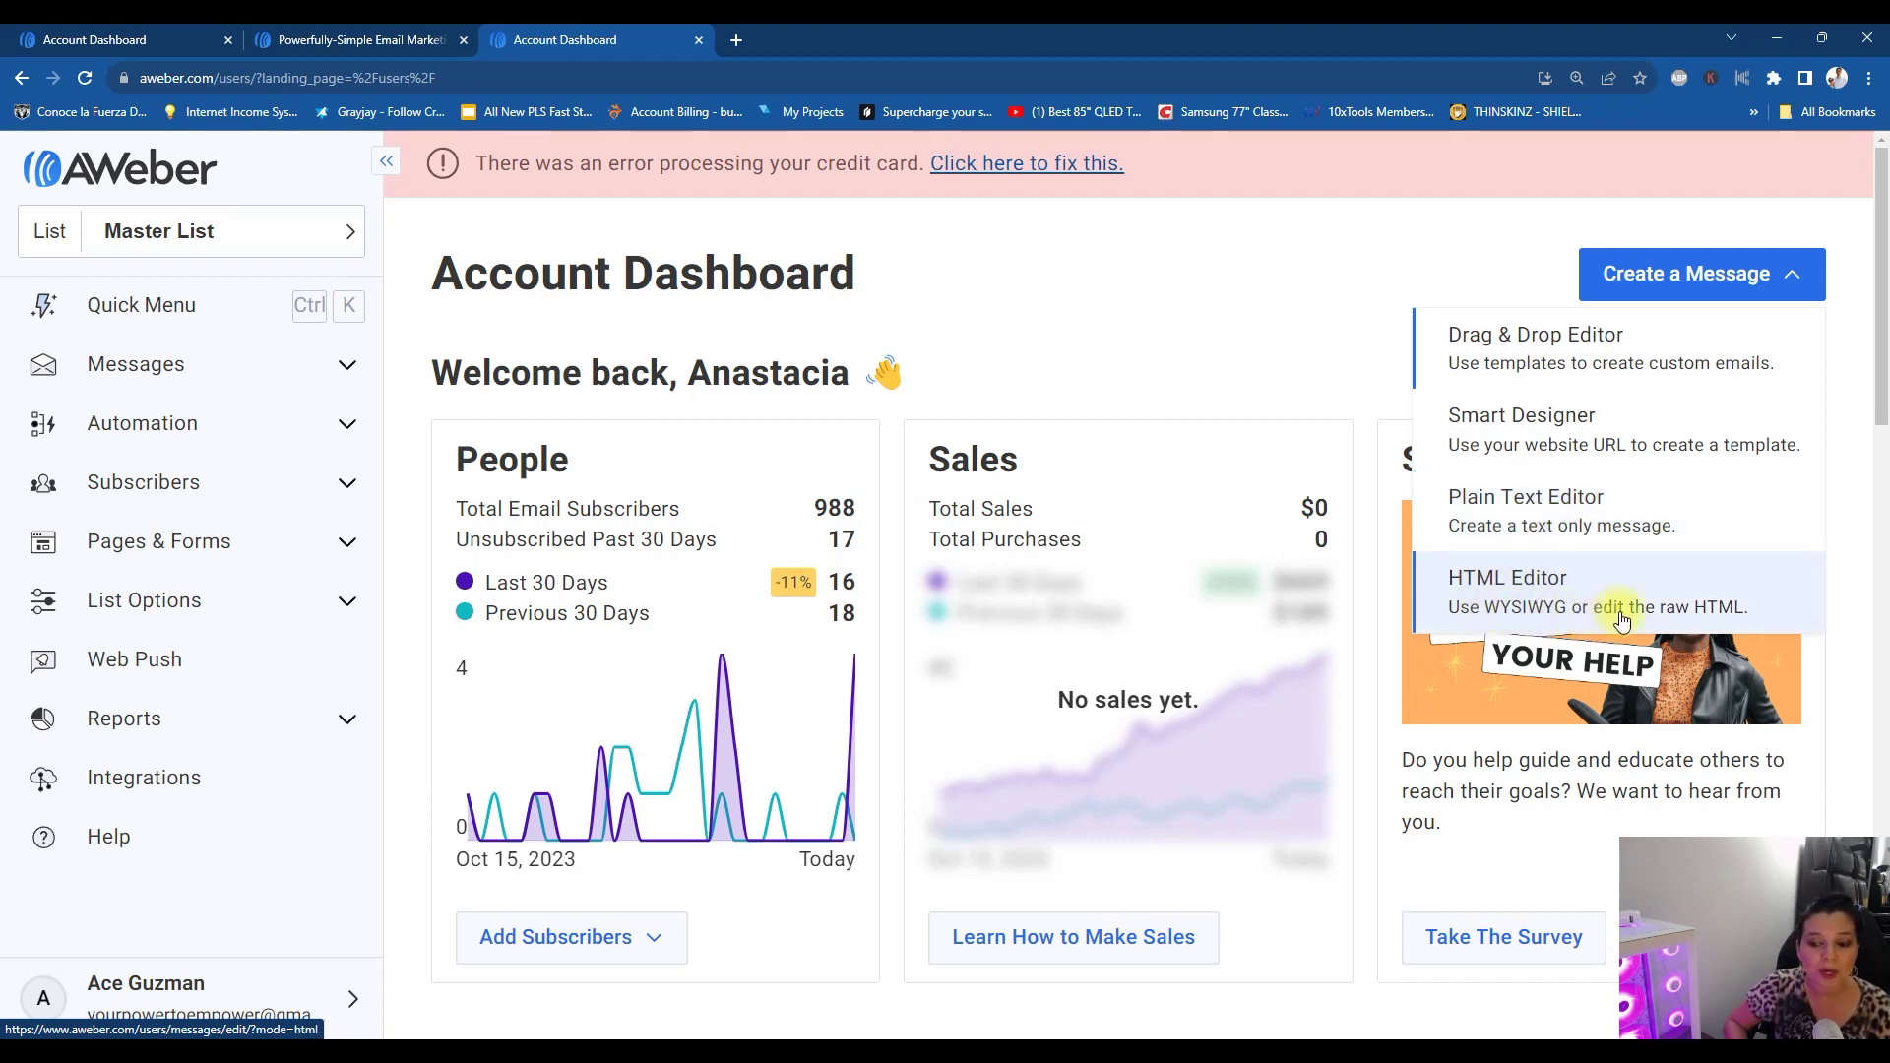
left_click(1596, 363)
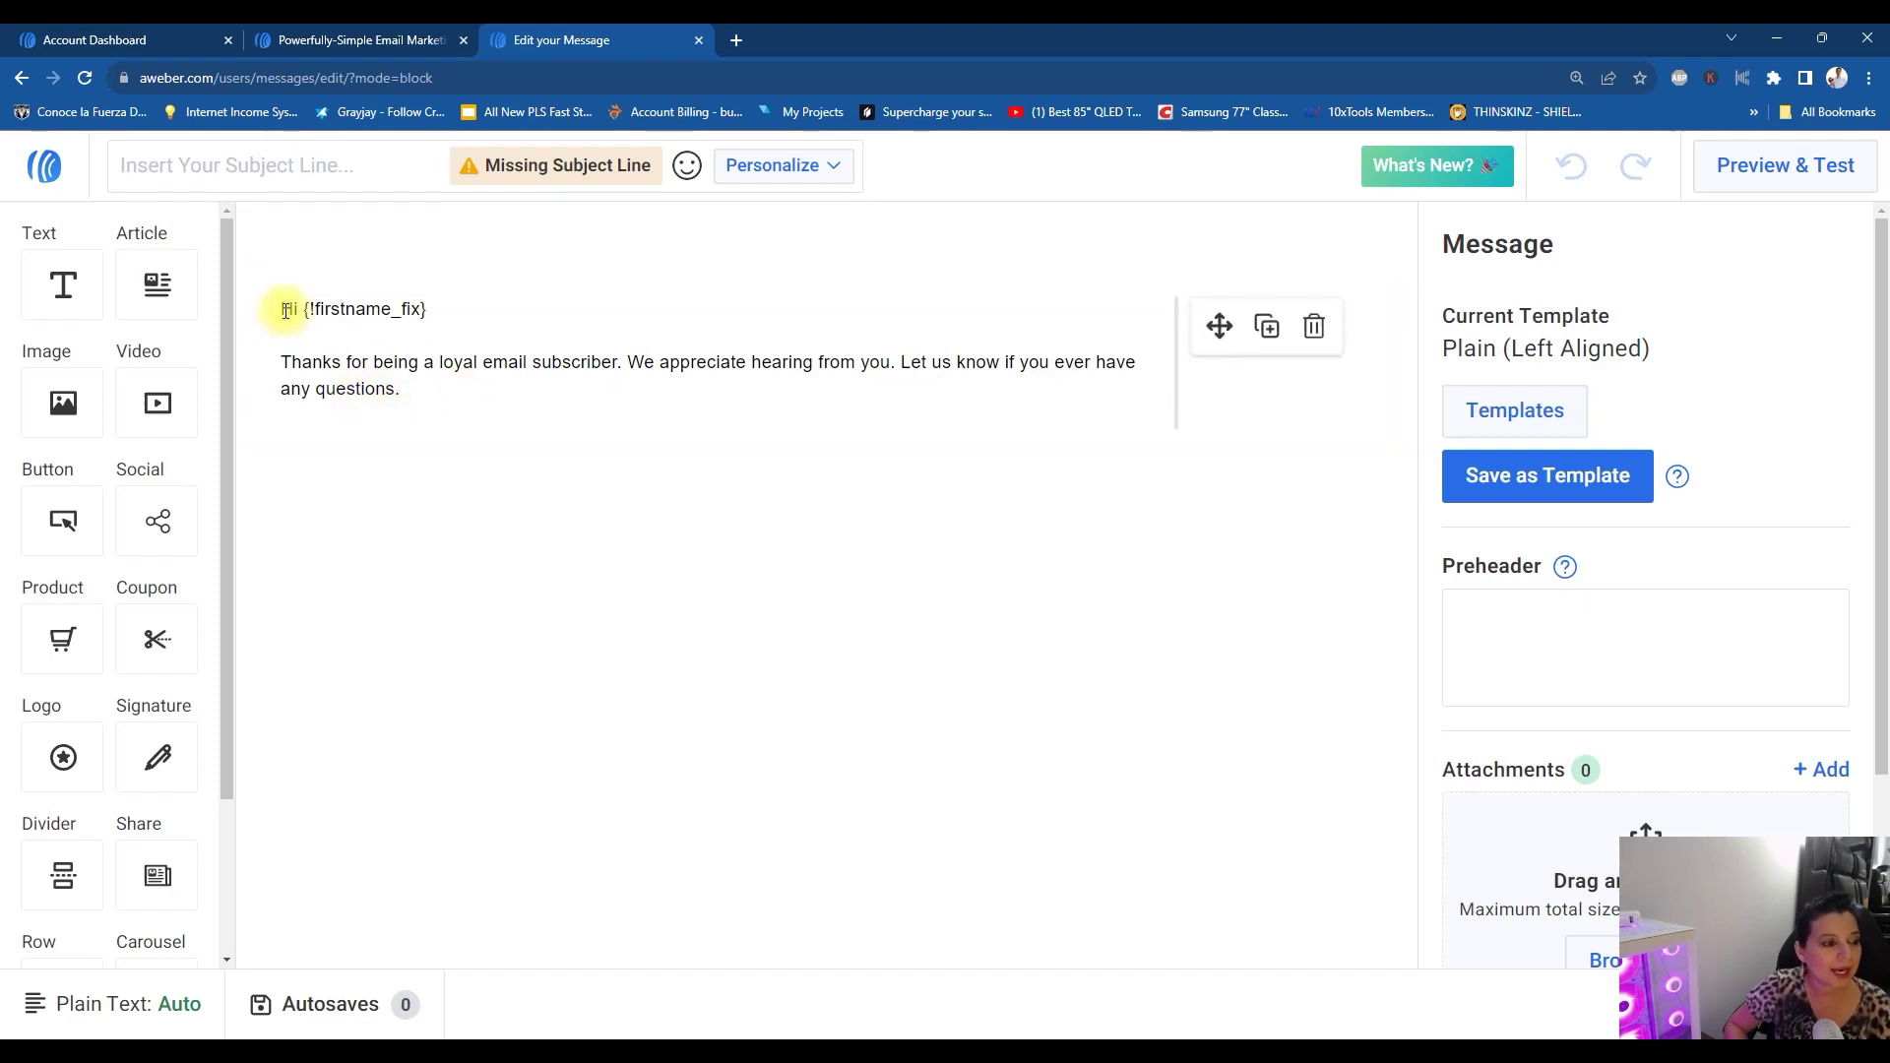
Set the greeting line 'Hi {!firstname_fix}' to font size 16.
left_click_drag(286, 311, 446, 325)
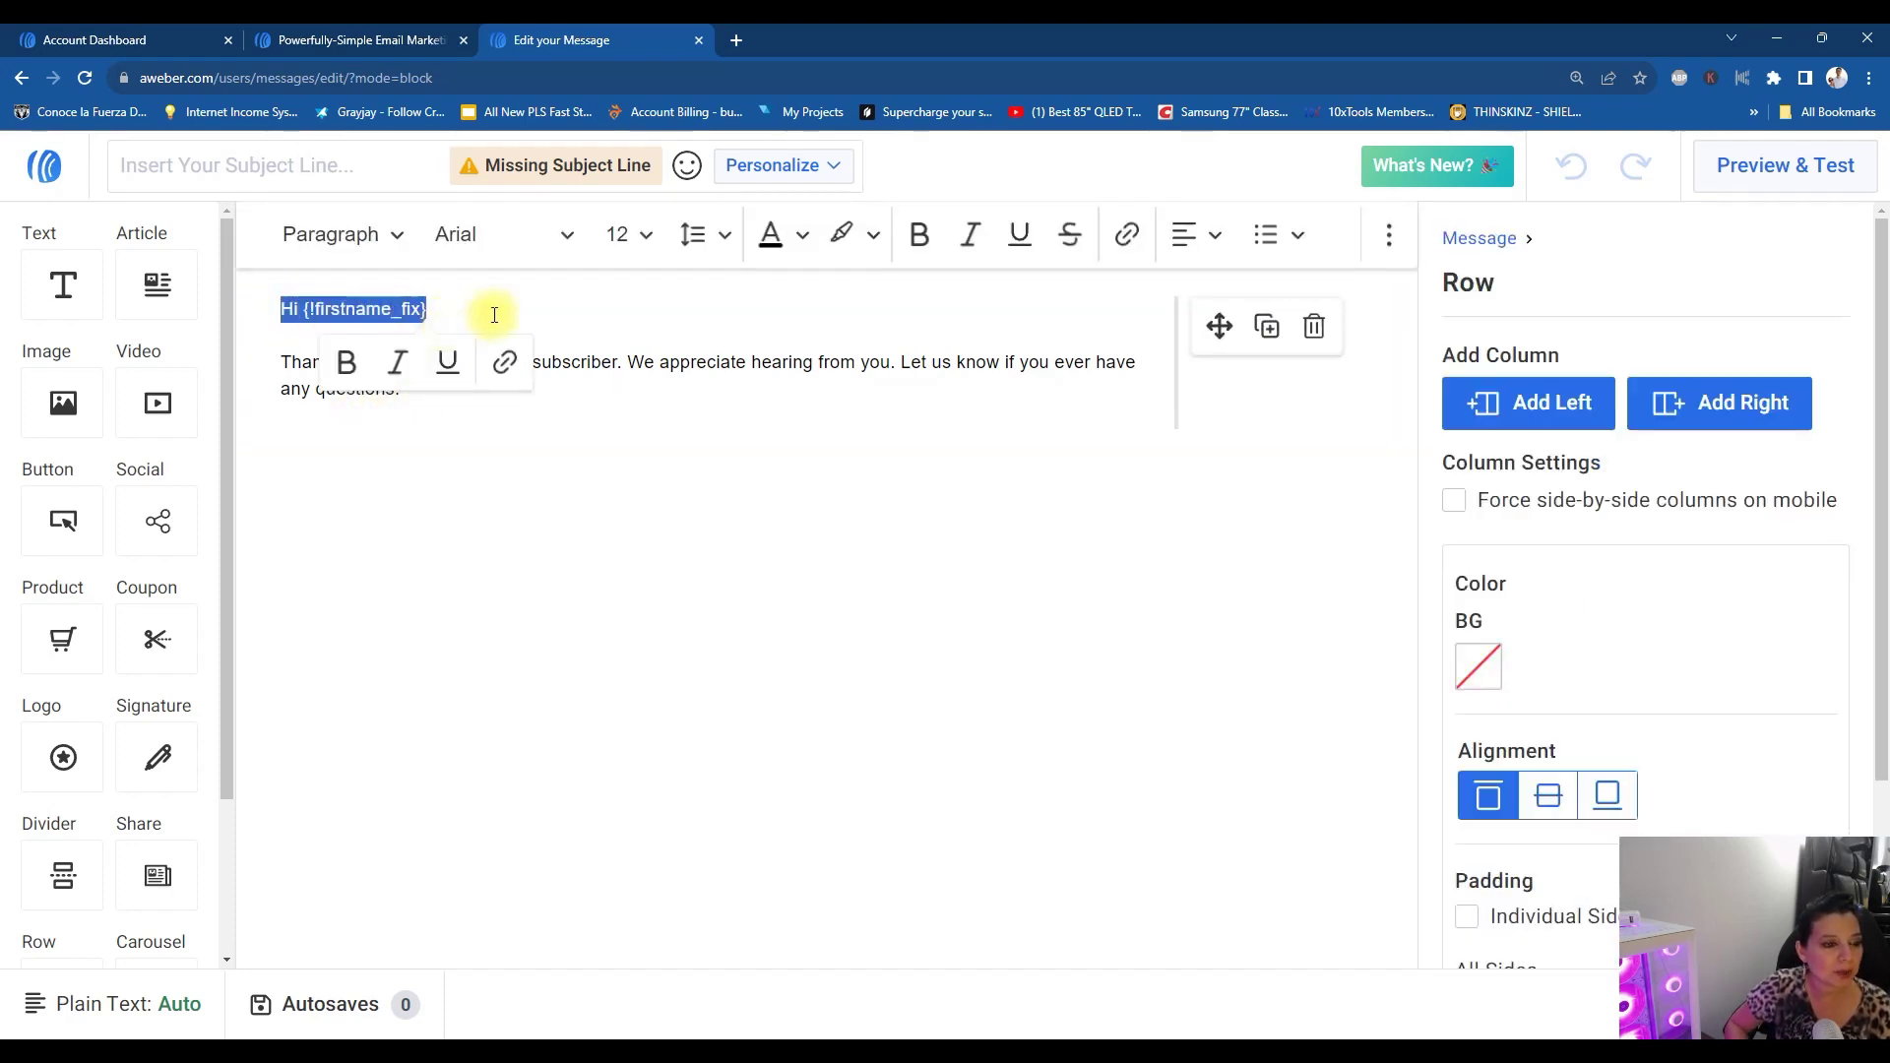
left_click(490, 312)
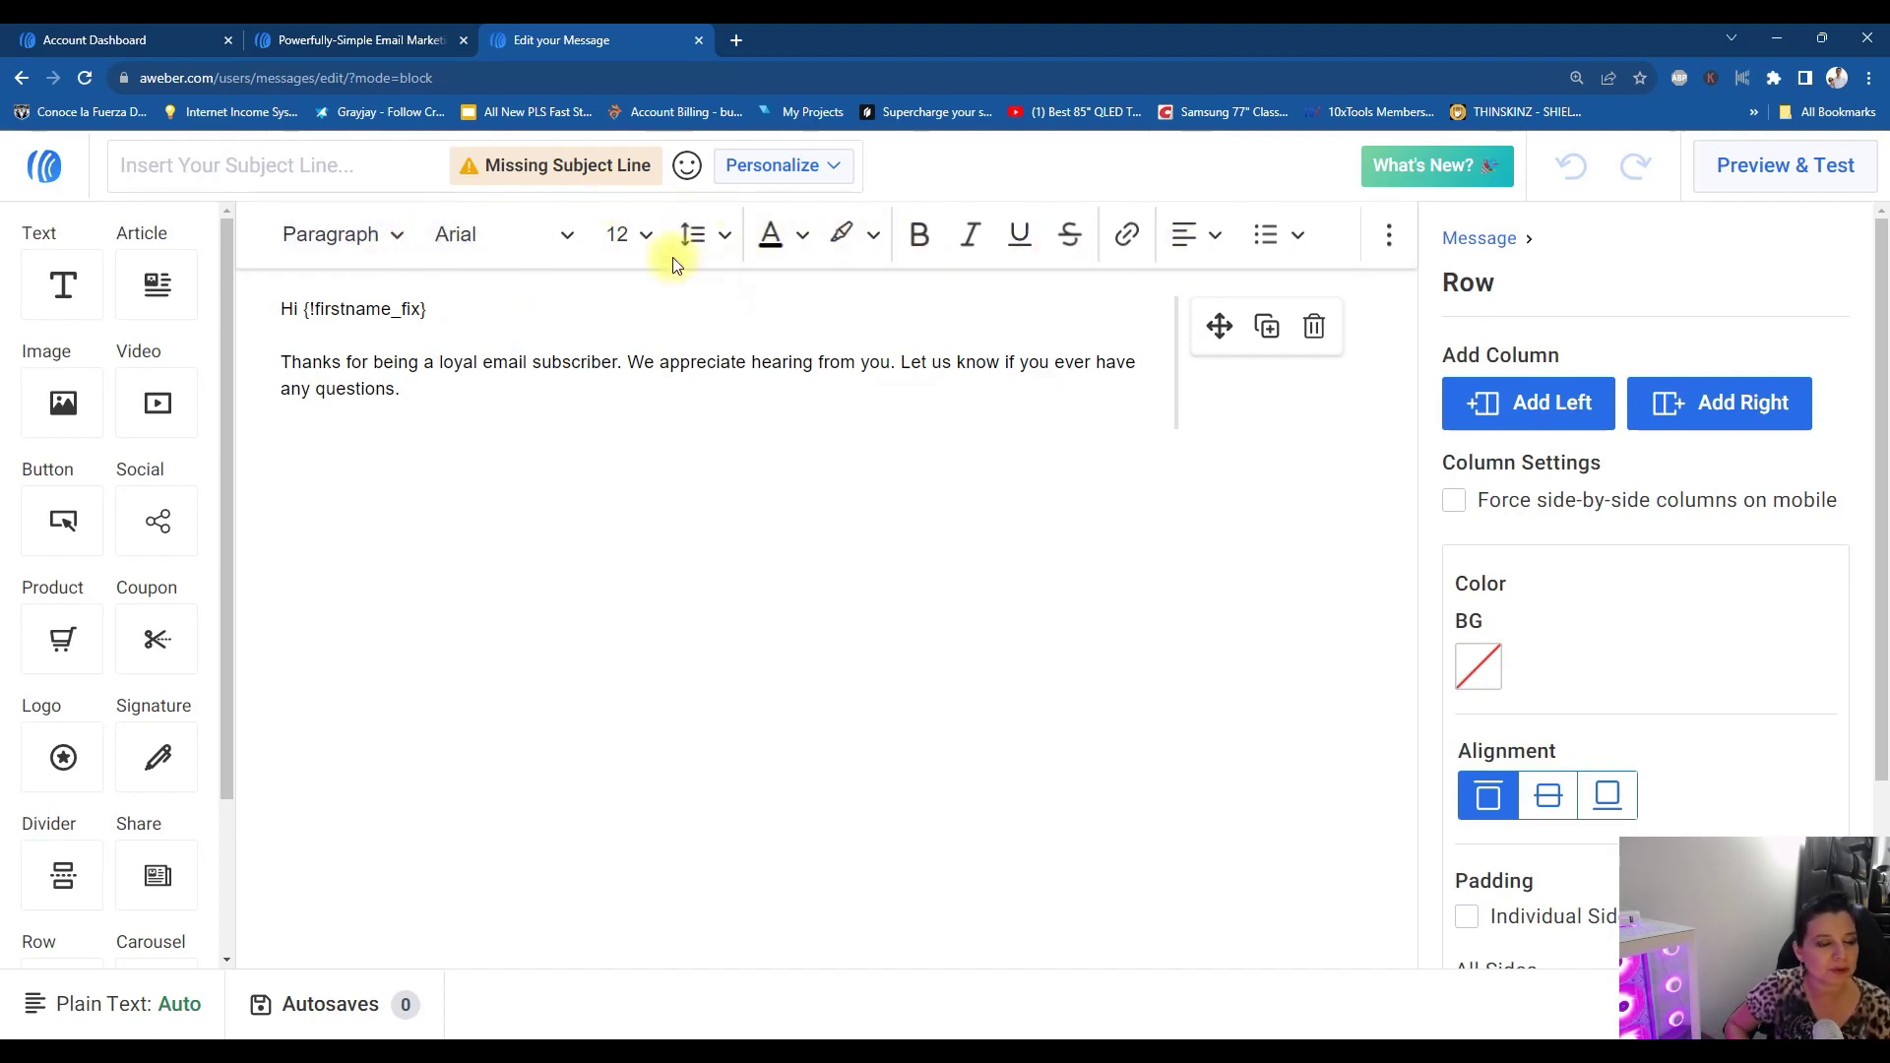
left_click(630, 237)
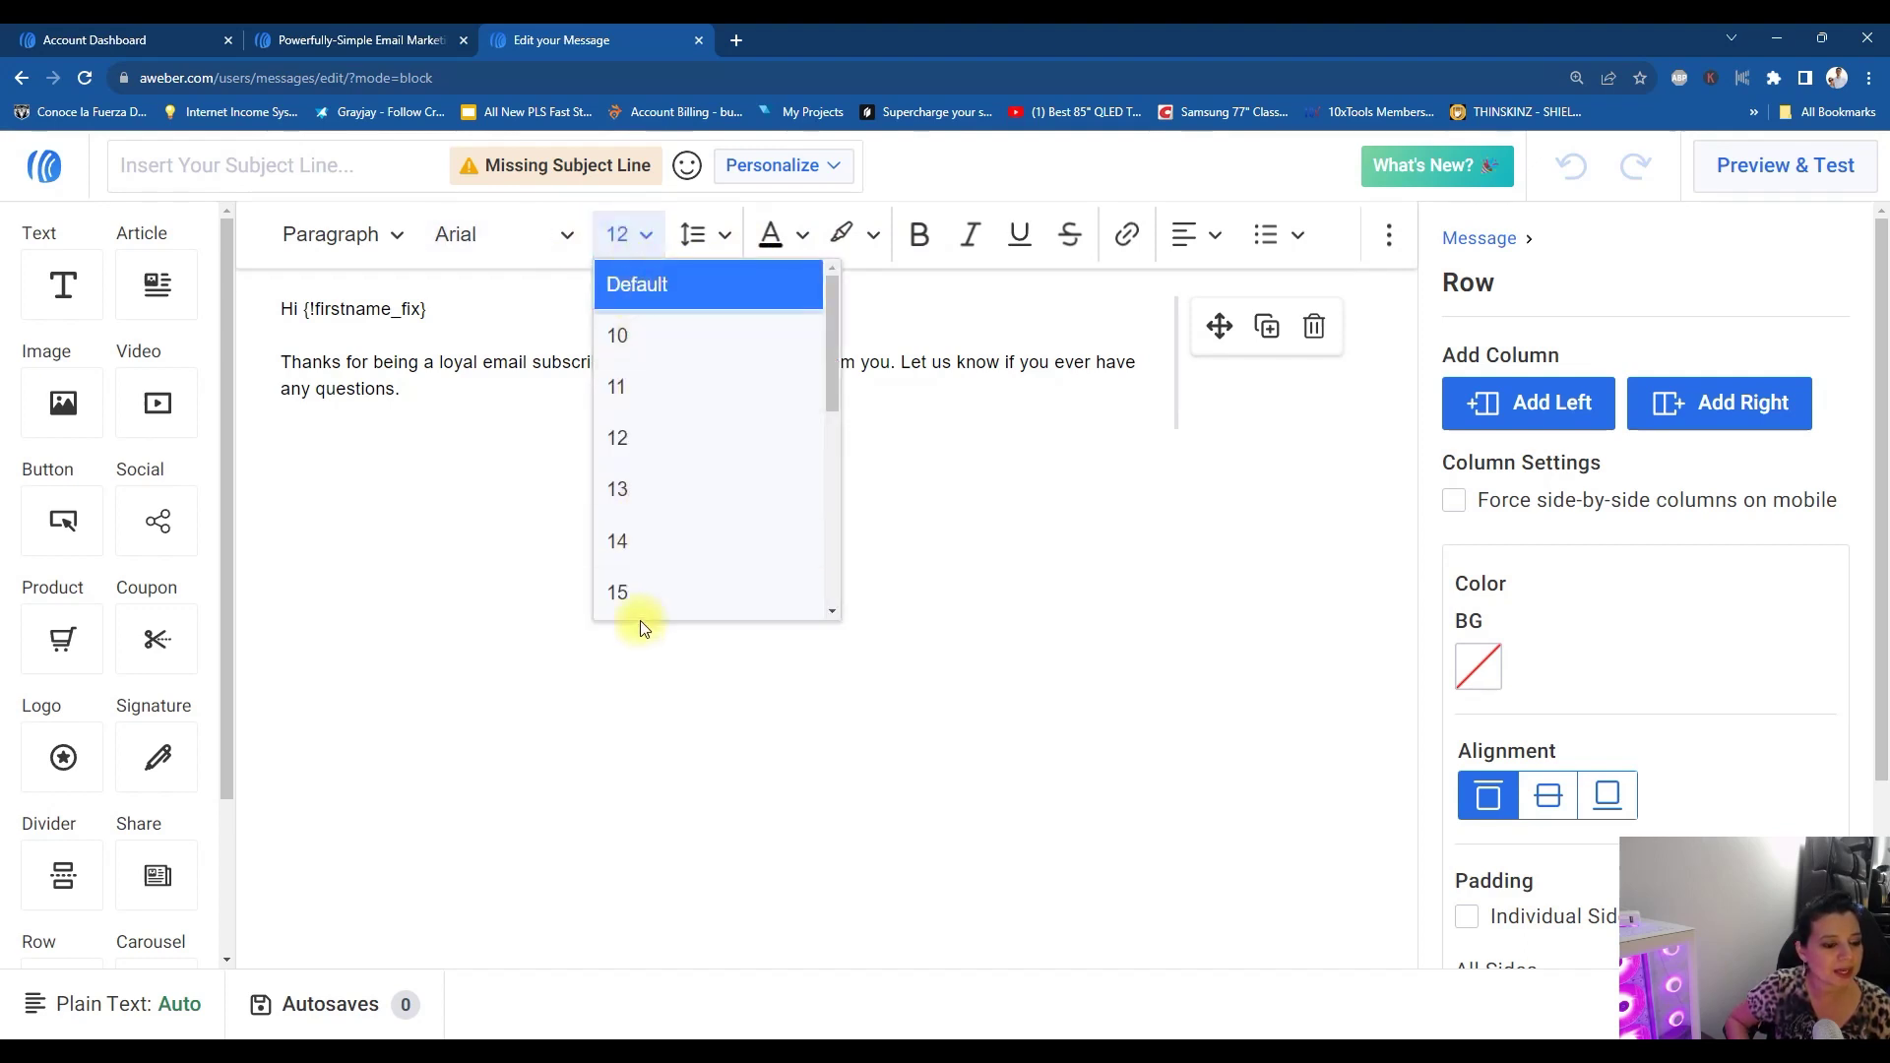
scroll(638, 572, "down", 2)
left_click(634, 553)
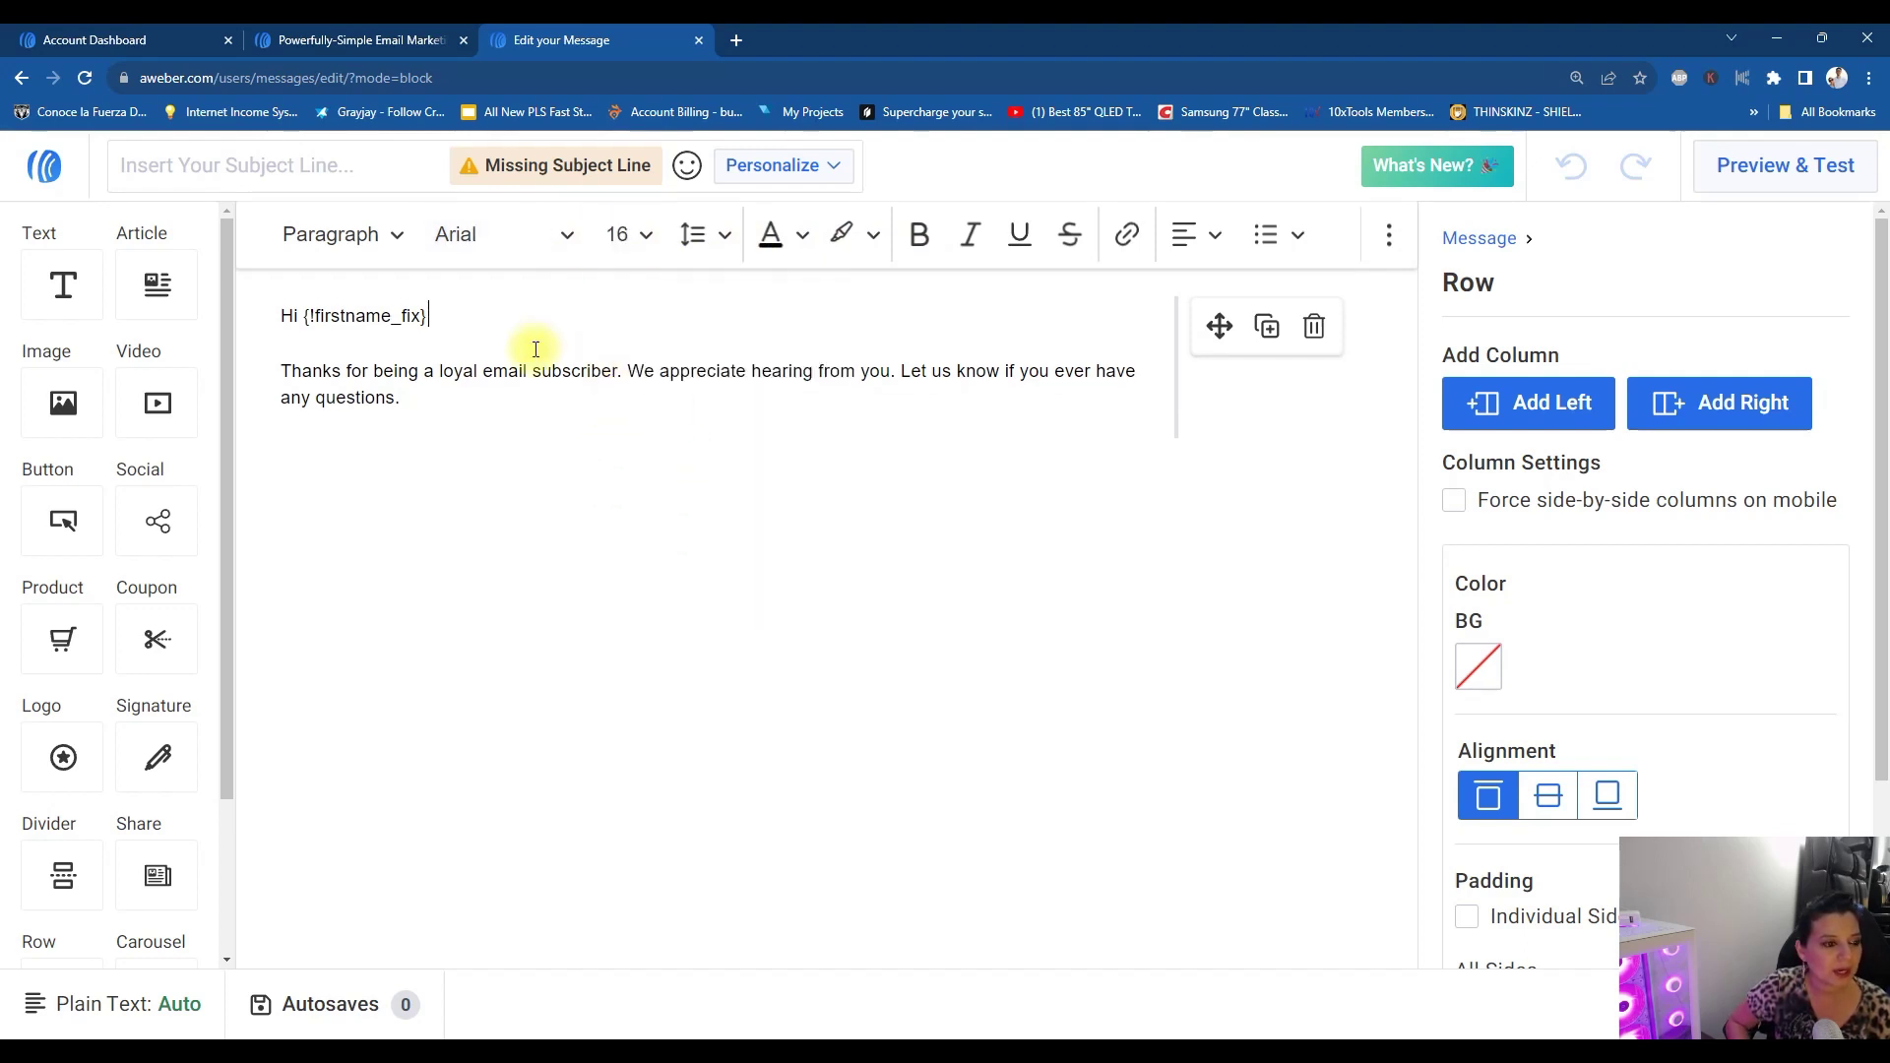
Move the thank-you paragraph above the greeting and keep the message text in Arial.
left_click(472, 387)
triple_click(473, 387)
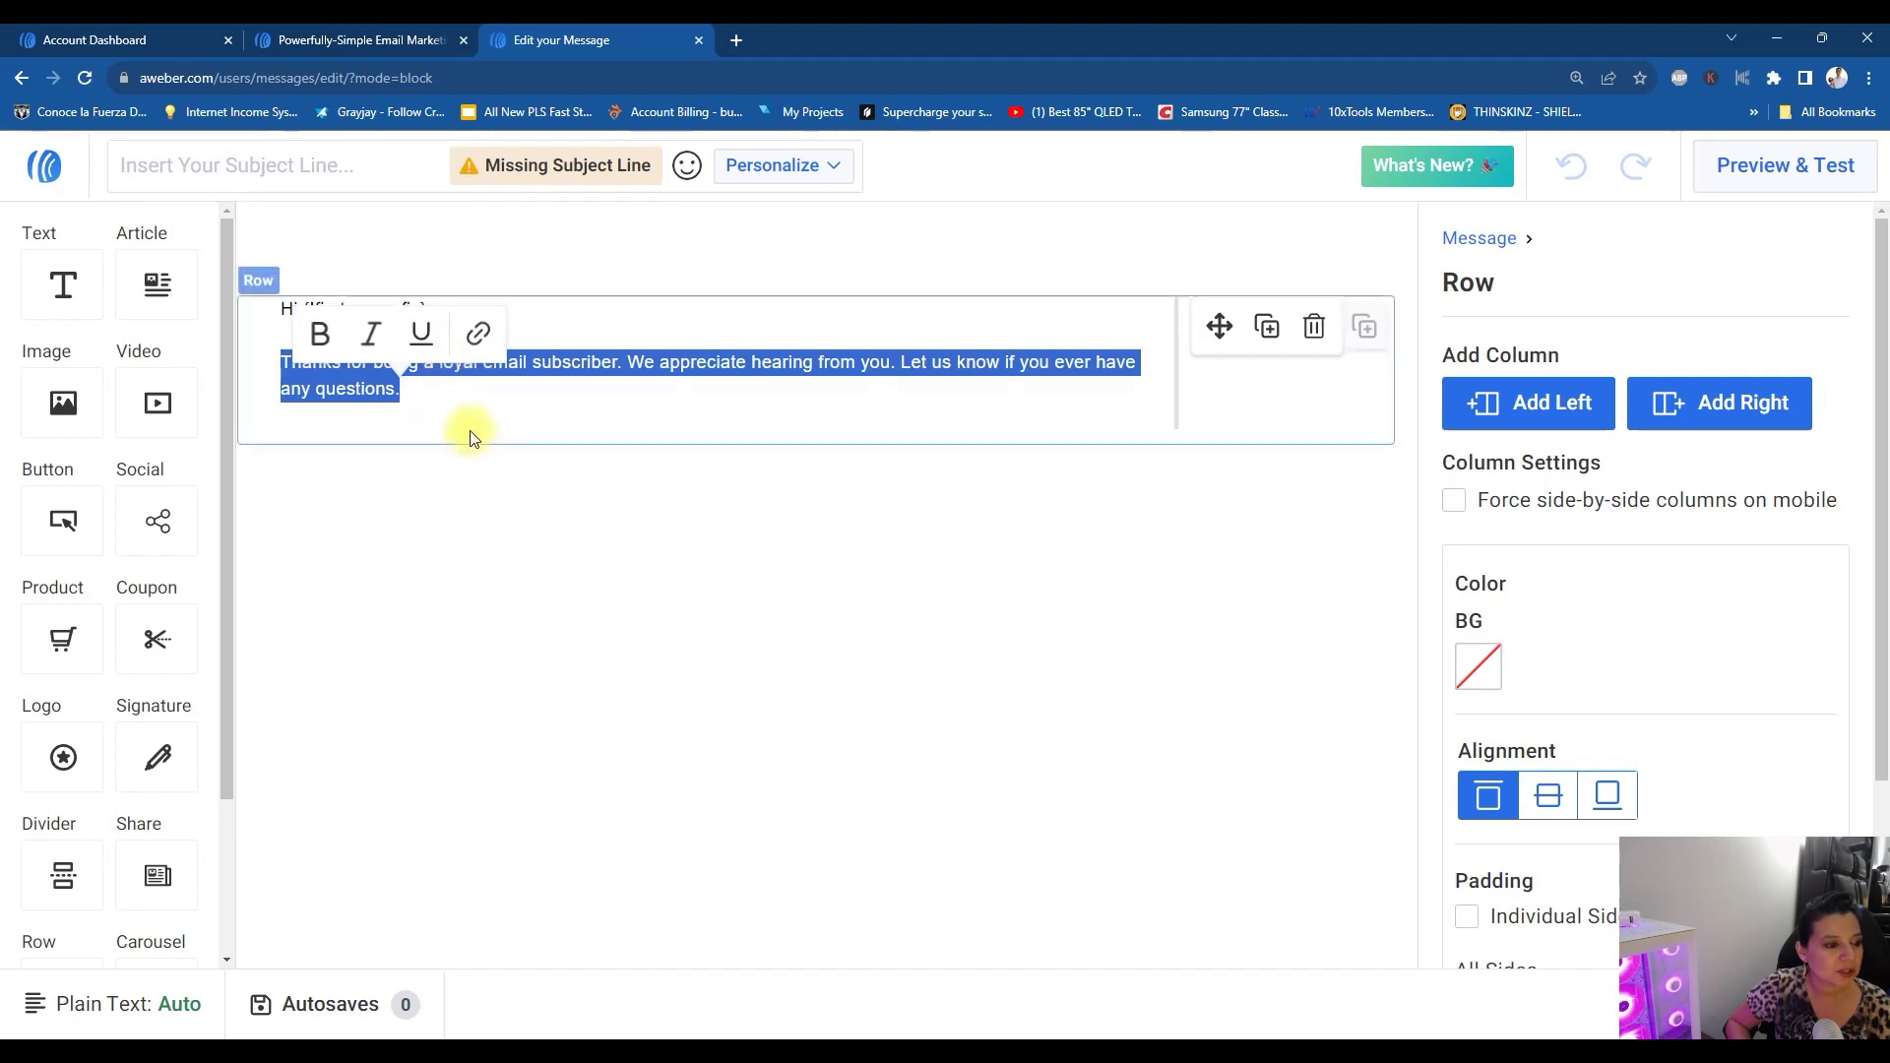
left_click_drag(394, 392, 287, 311)
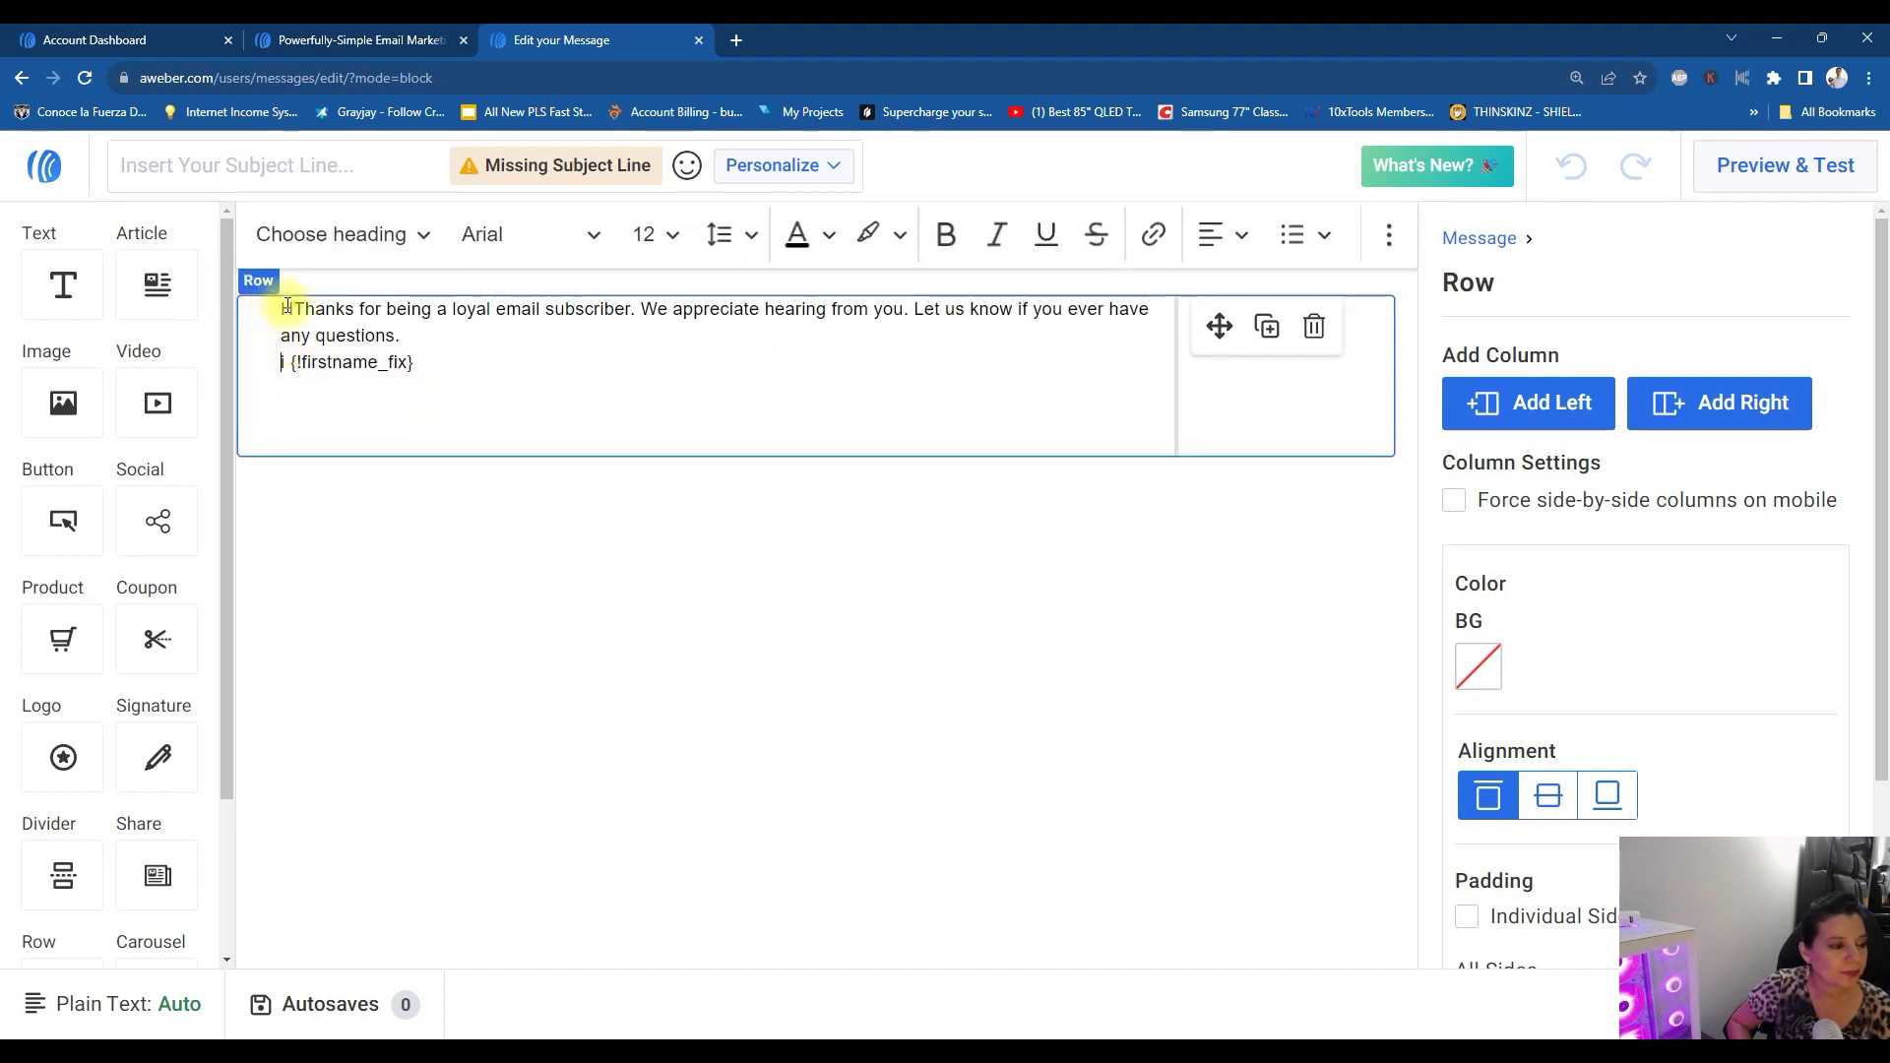
left_click_drag(431, 357, 274, 311)
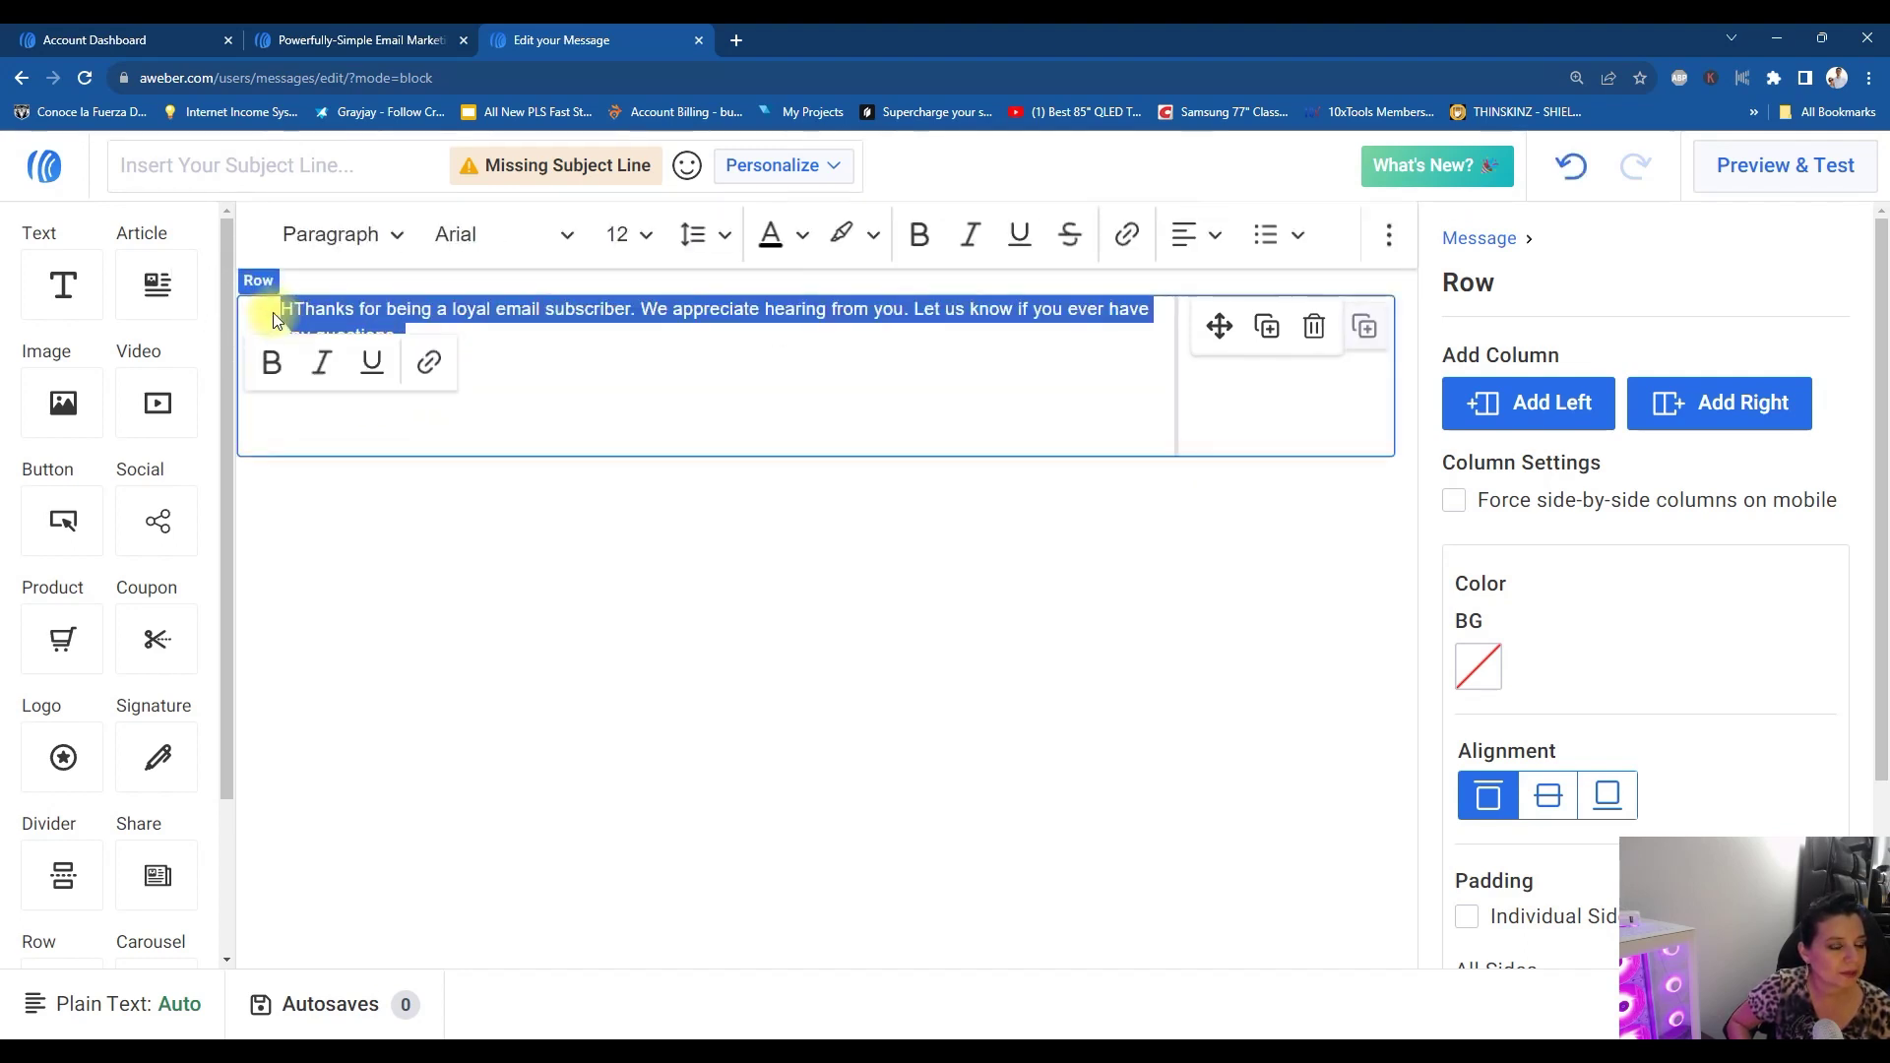
left_click(570, 236)
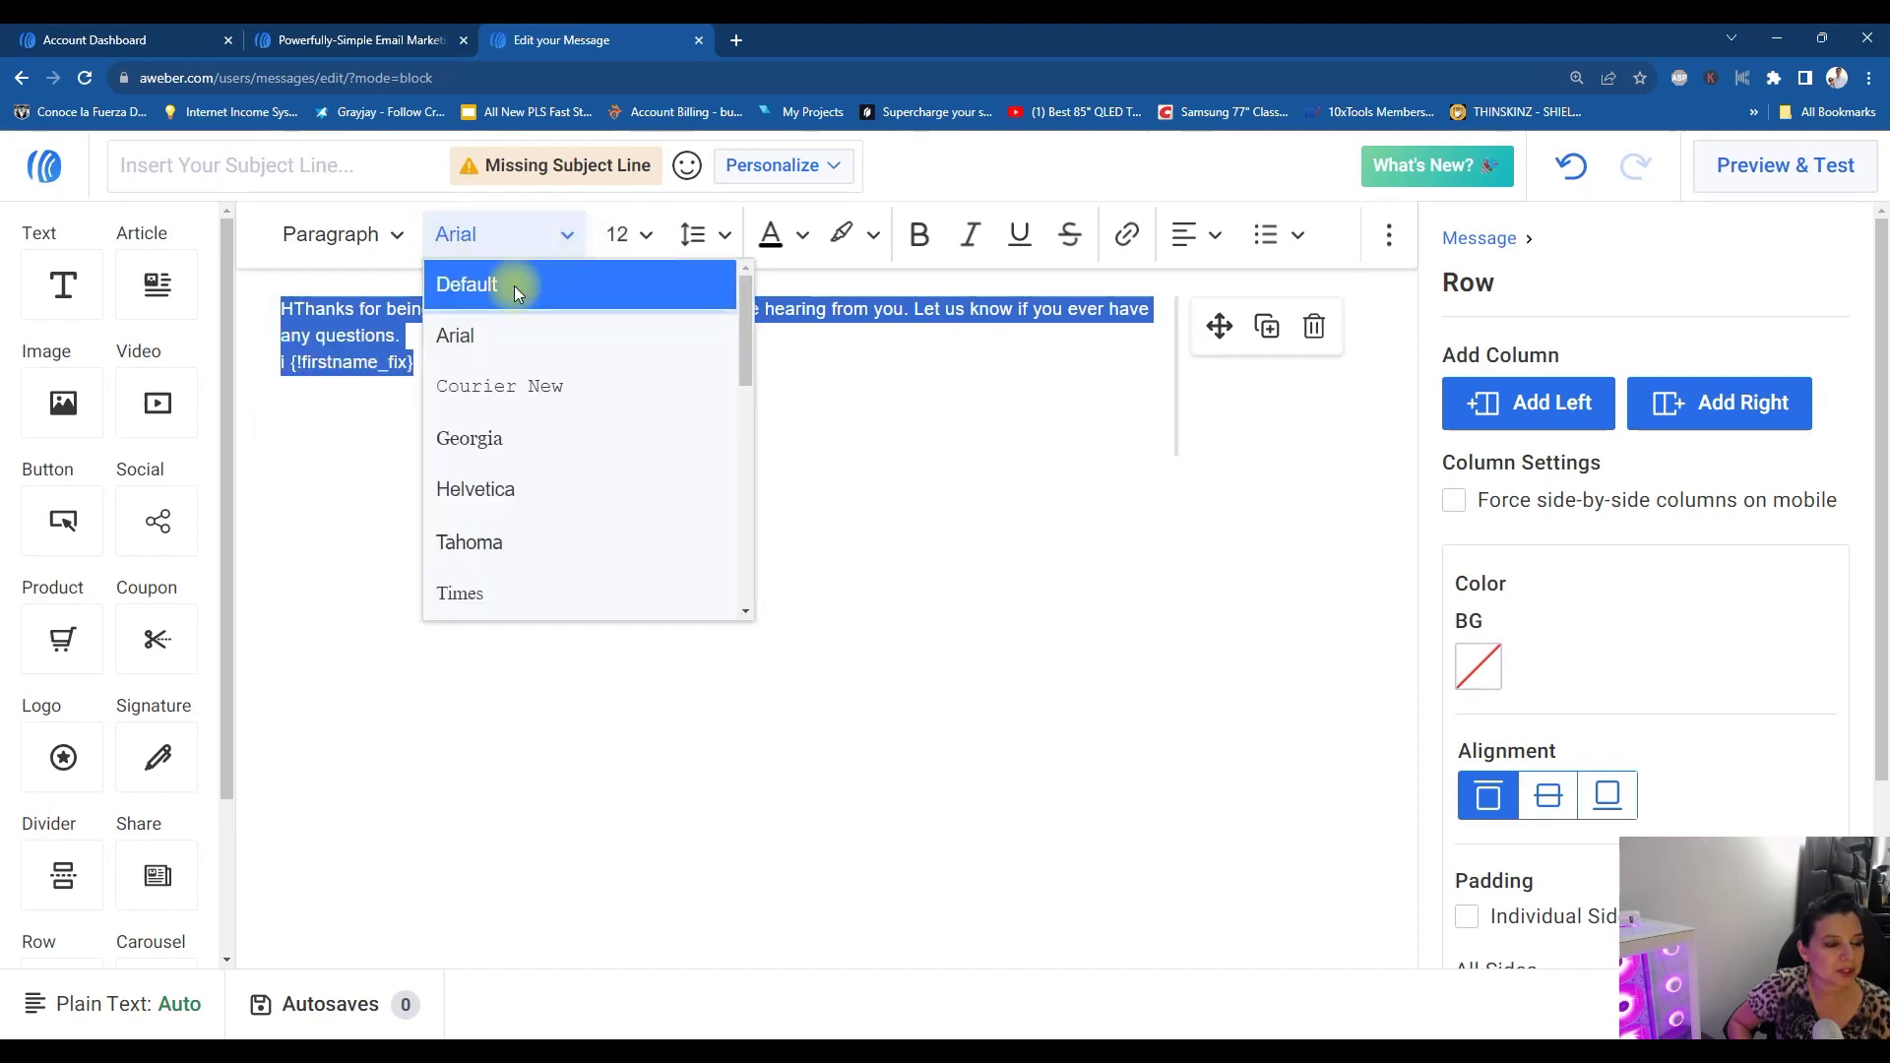
scroll(481, 499, "down", 7)
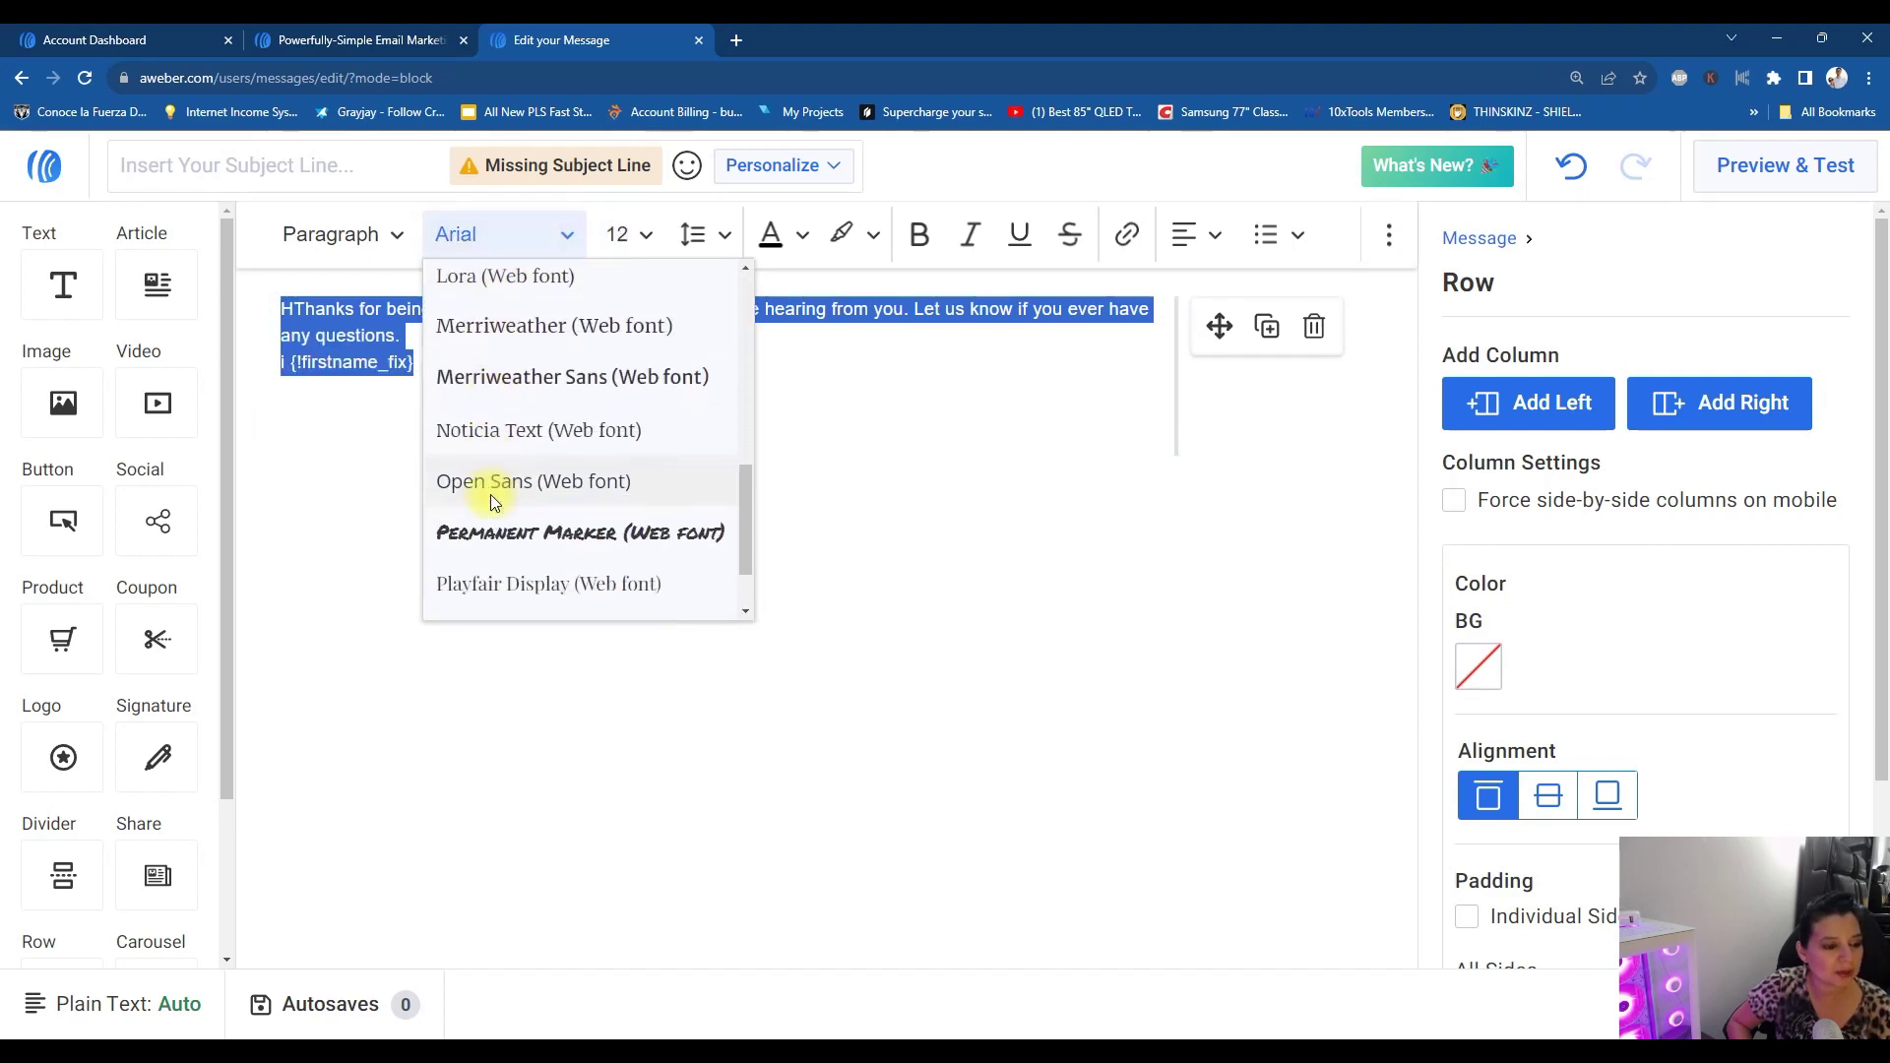
scroll(514, 413, "up", 5)
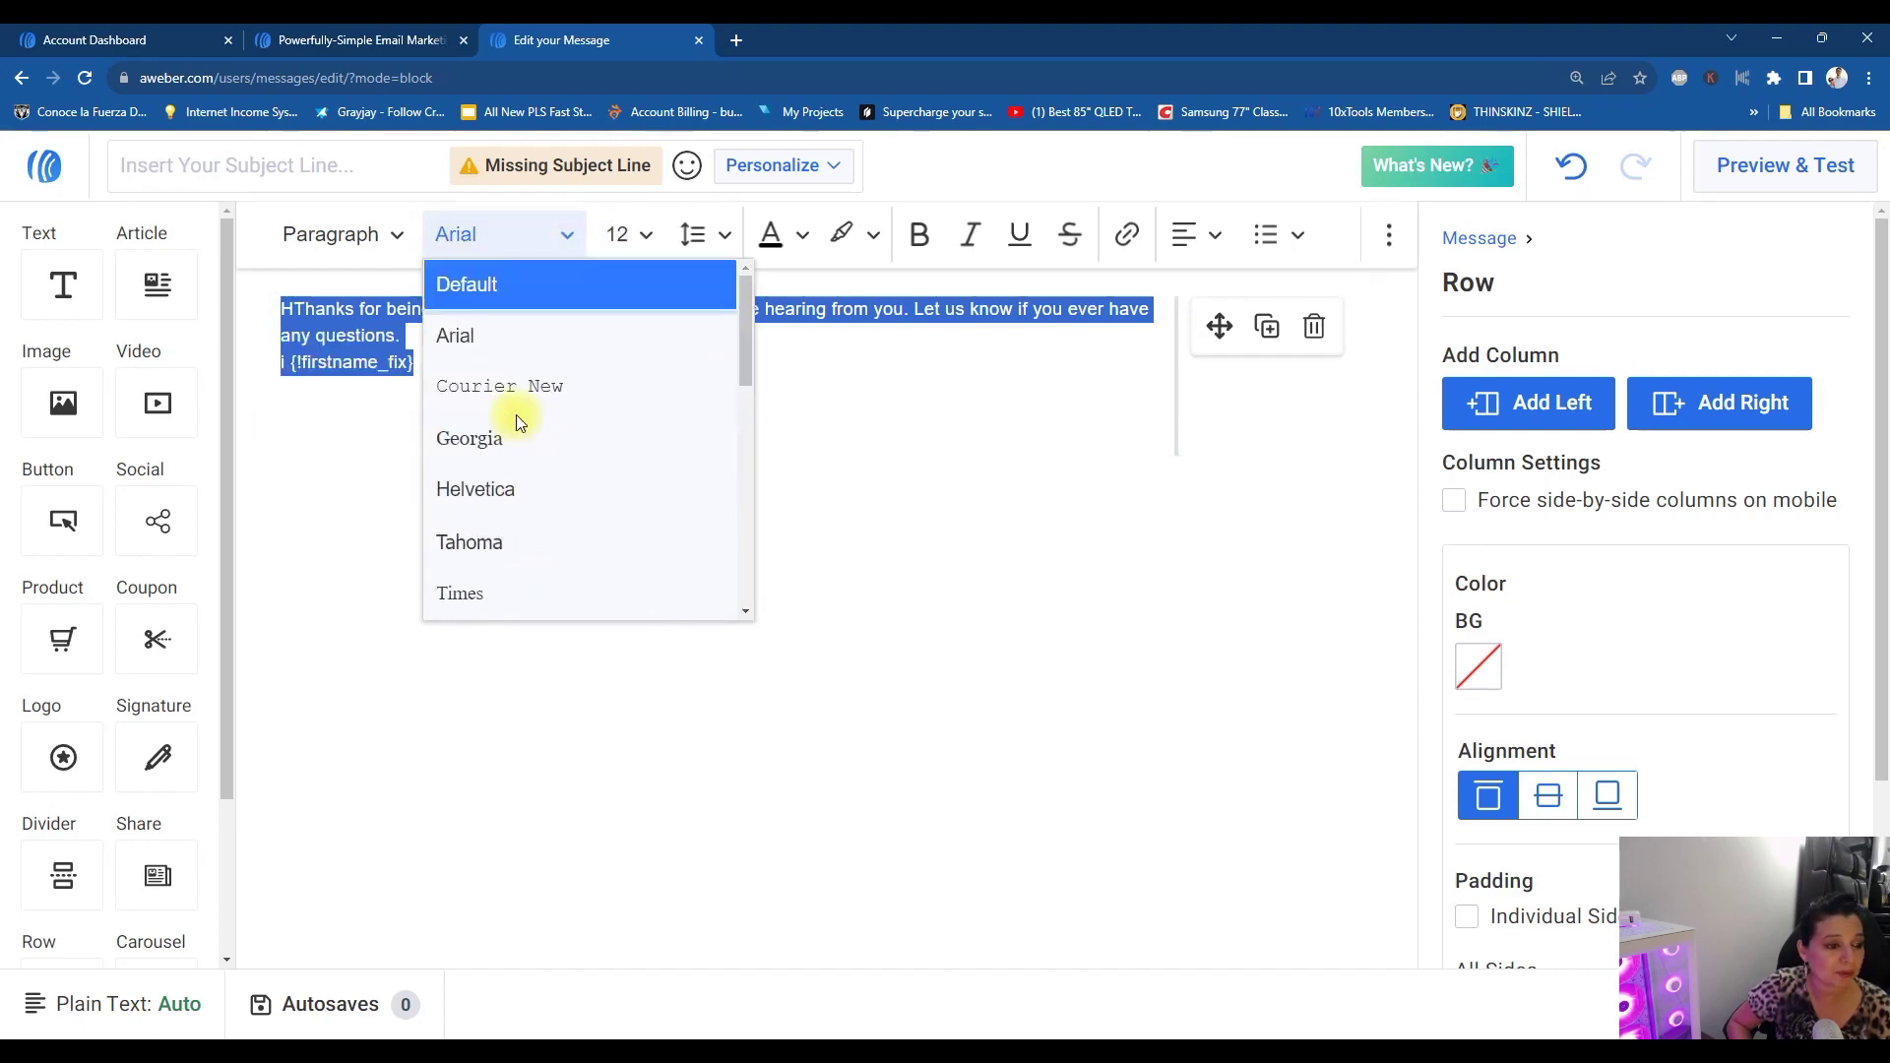
left_click(486, 347)
Select all message text, try size 18, and settle on 16, then select the merge tag.
left_click(616, 380)
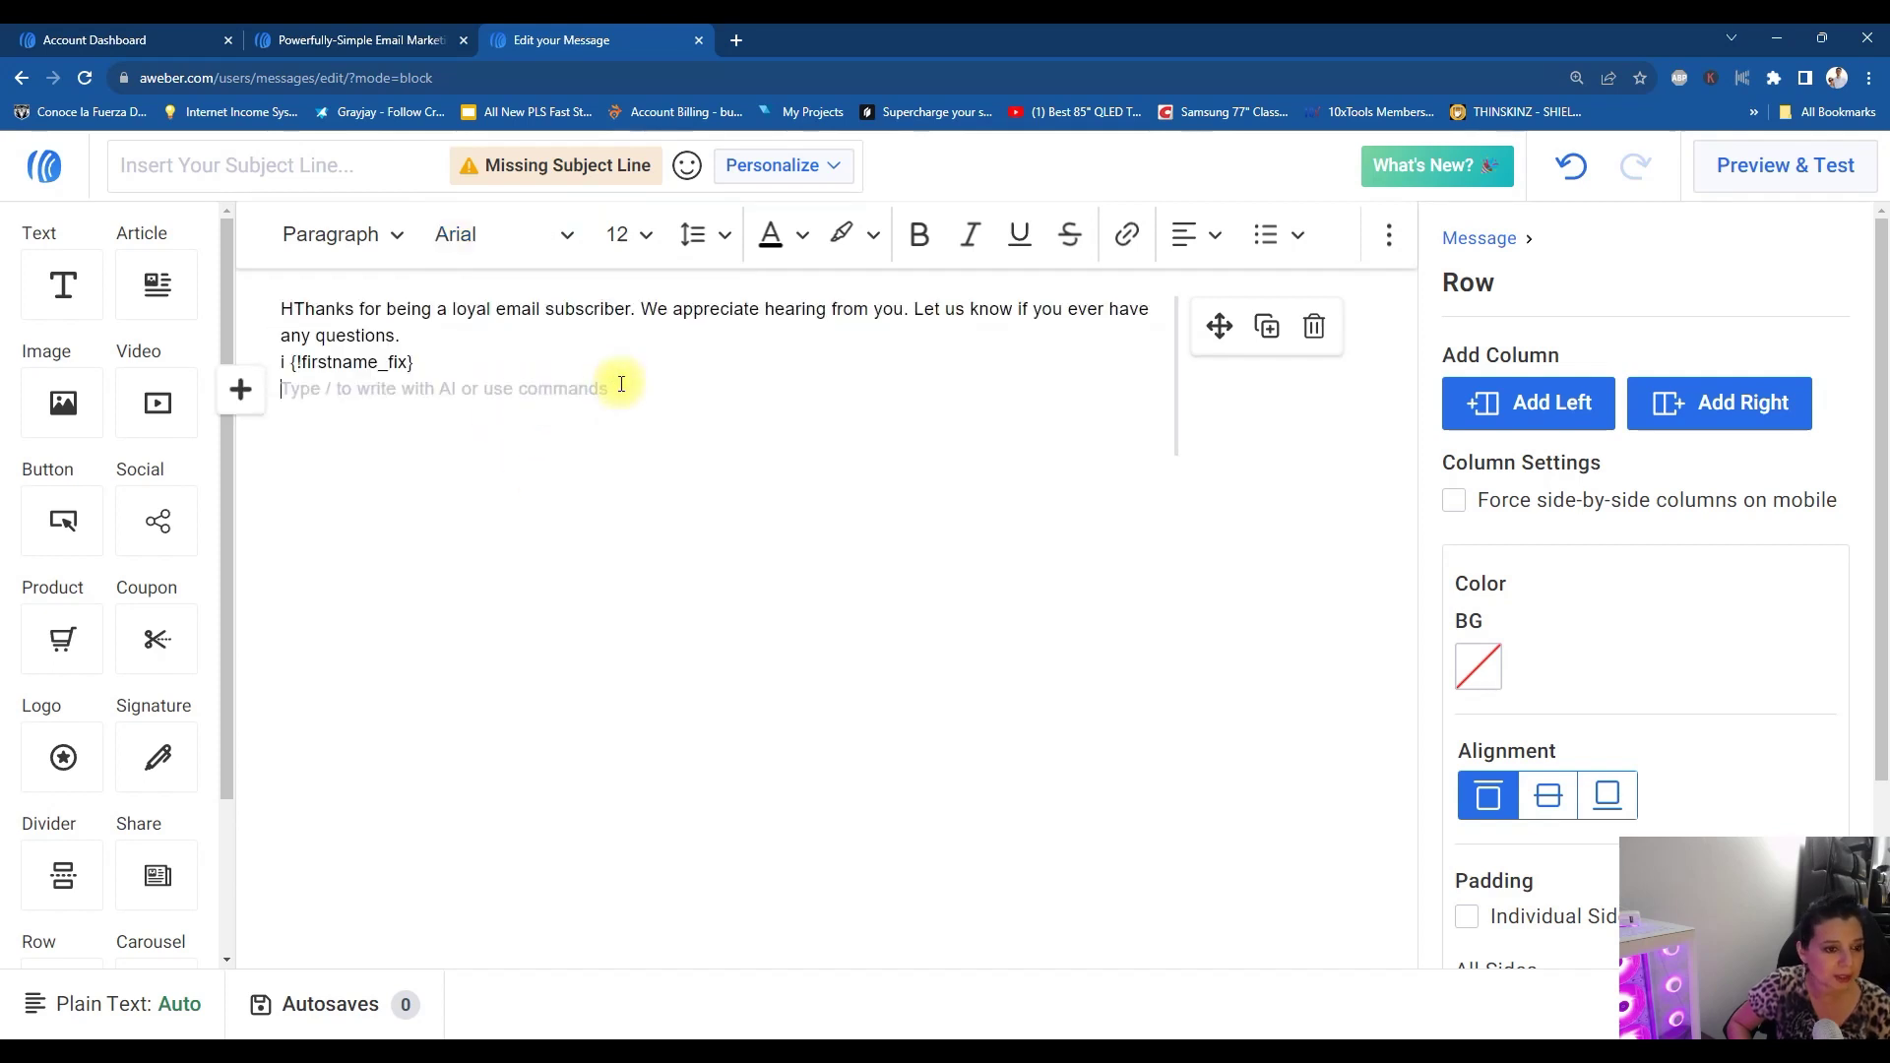
left_click(640, 233)
left_click(485, 308)
triple_click(502, 308)
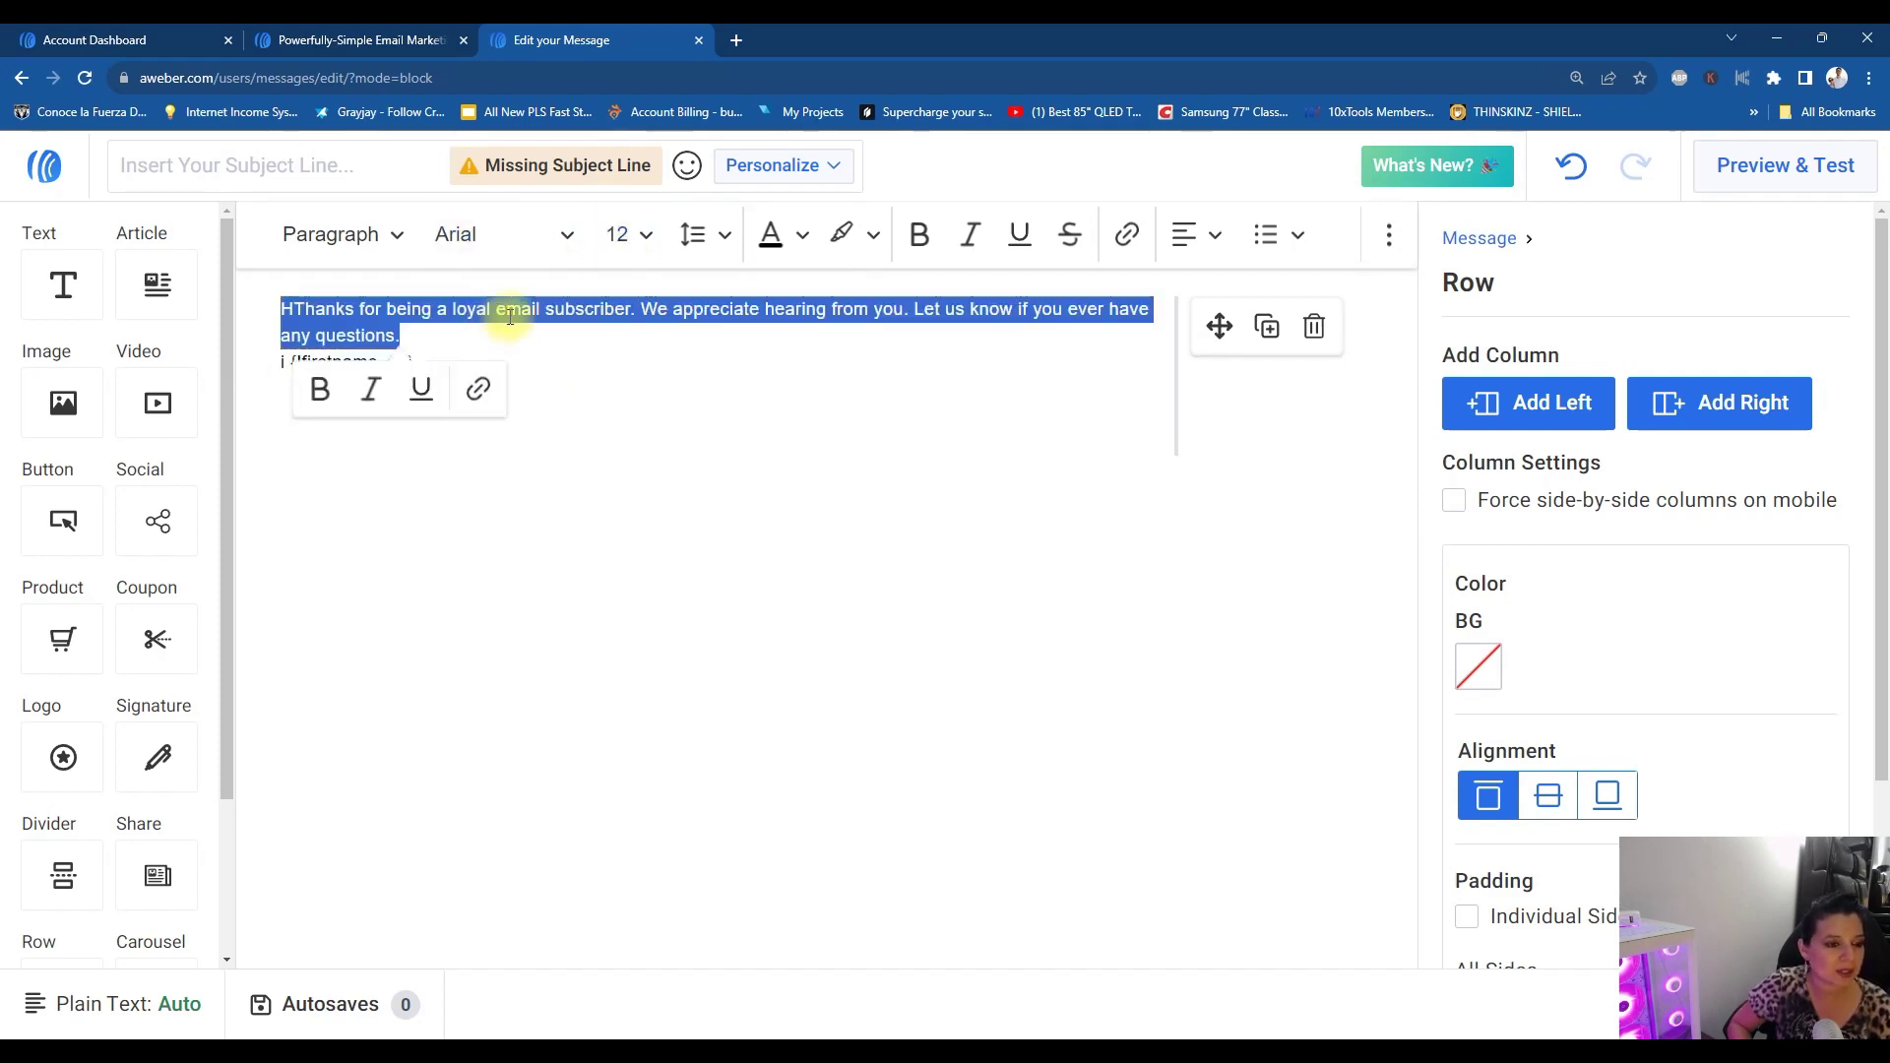
key("ctrl+a")
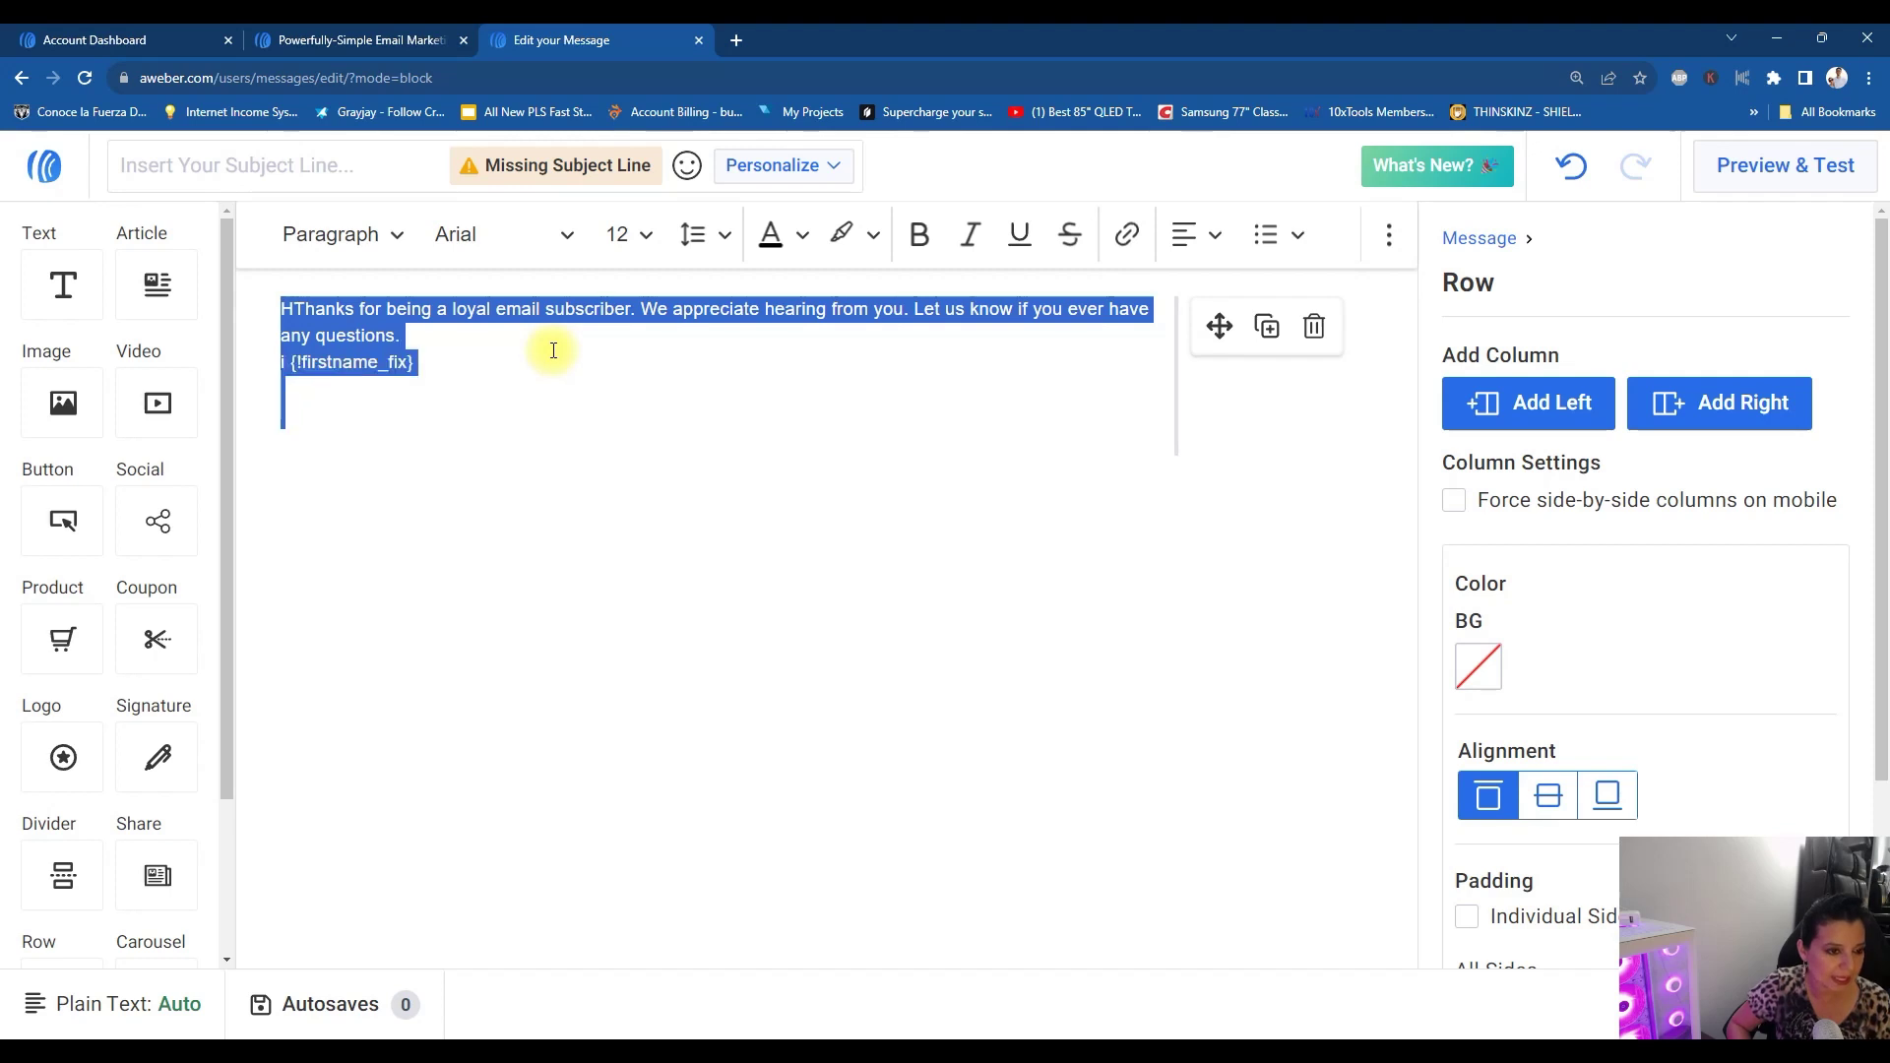
left_click(642, 234)
scroll(621, 512, "down", 2)
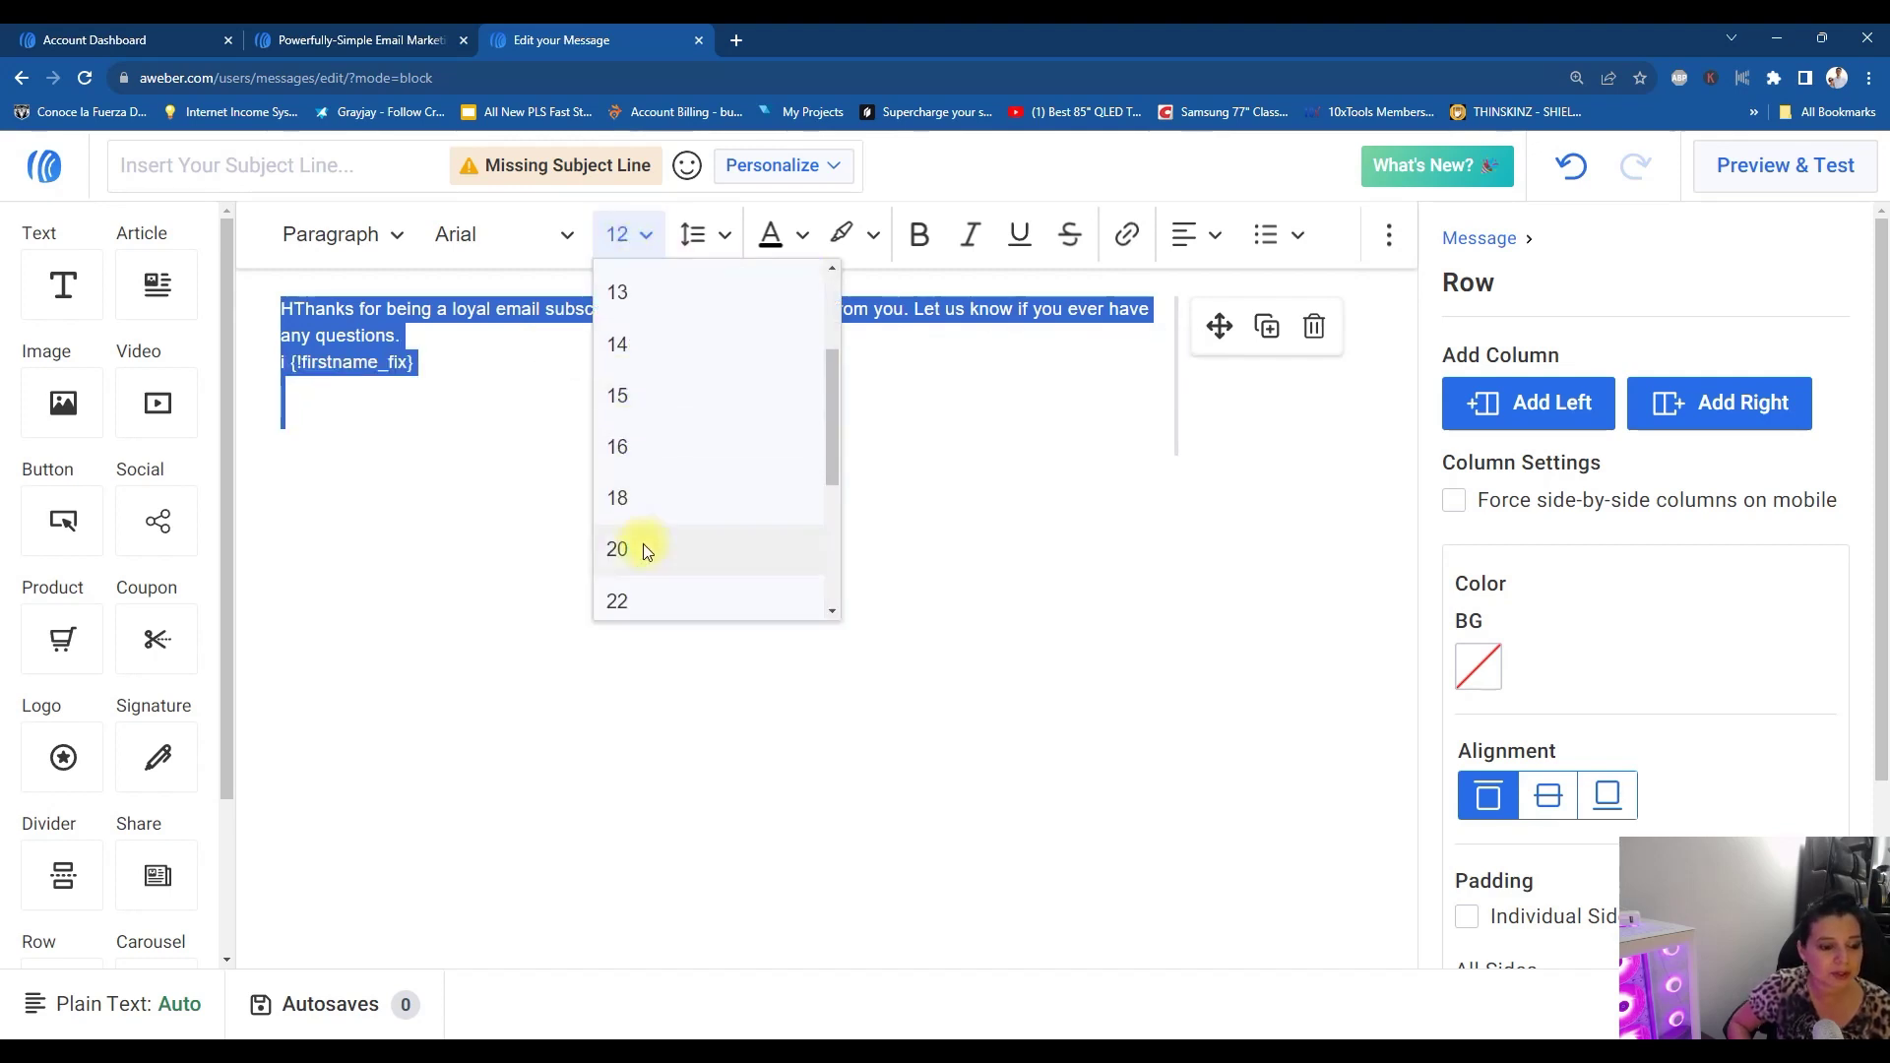
left_click(626, 512)
left_click(636, 232)
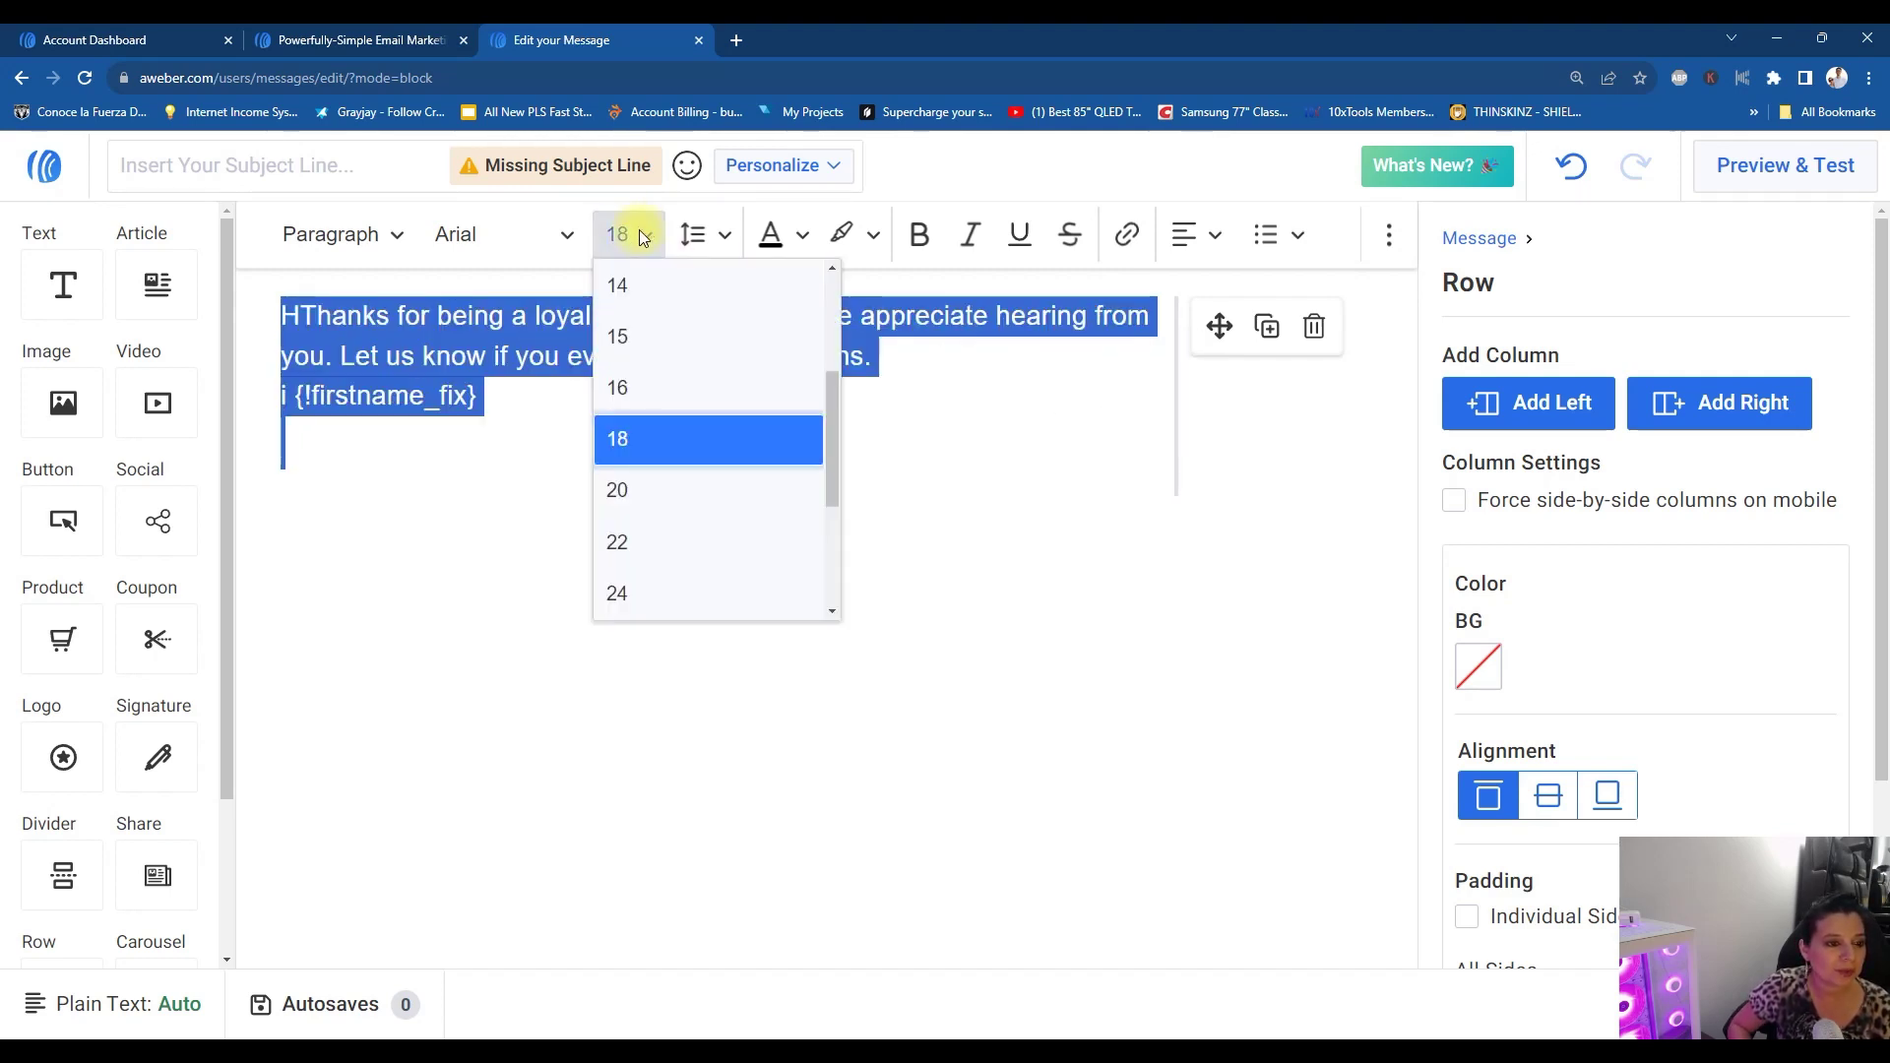
left_click(642, 394)
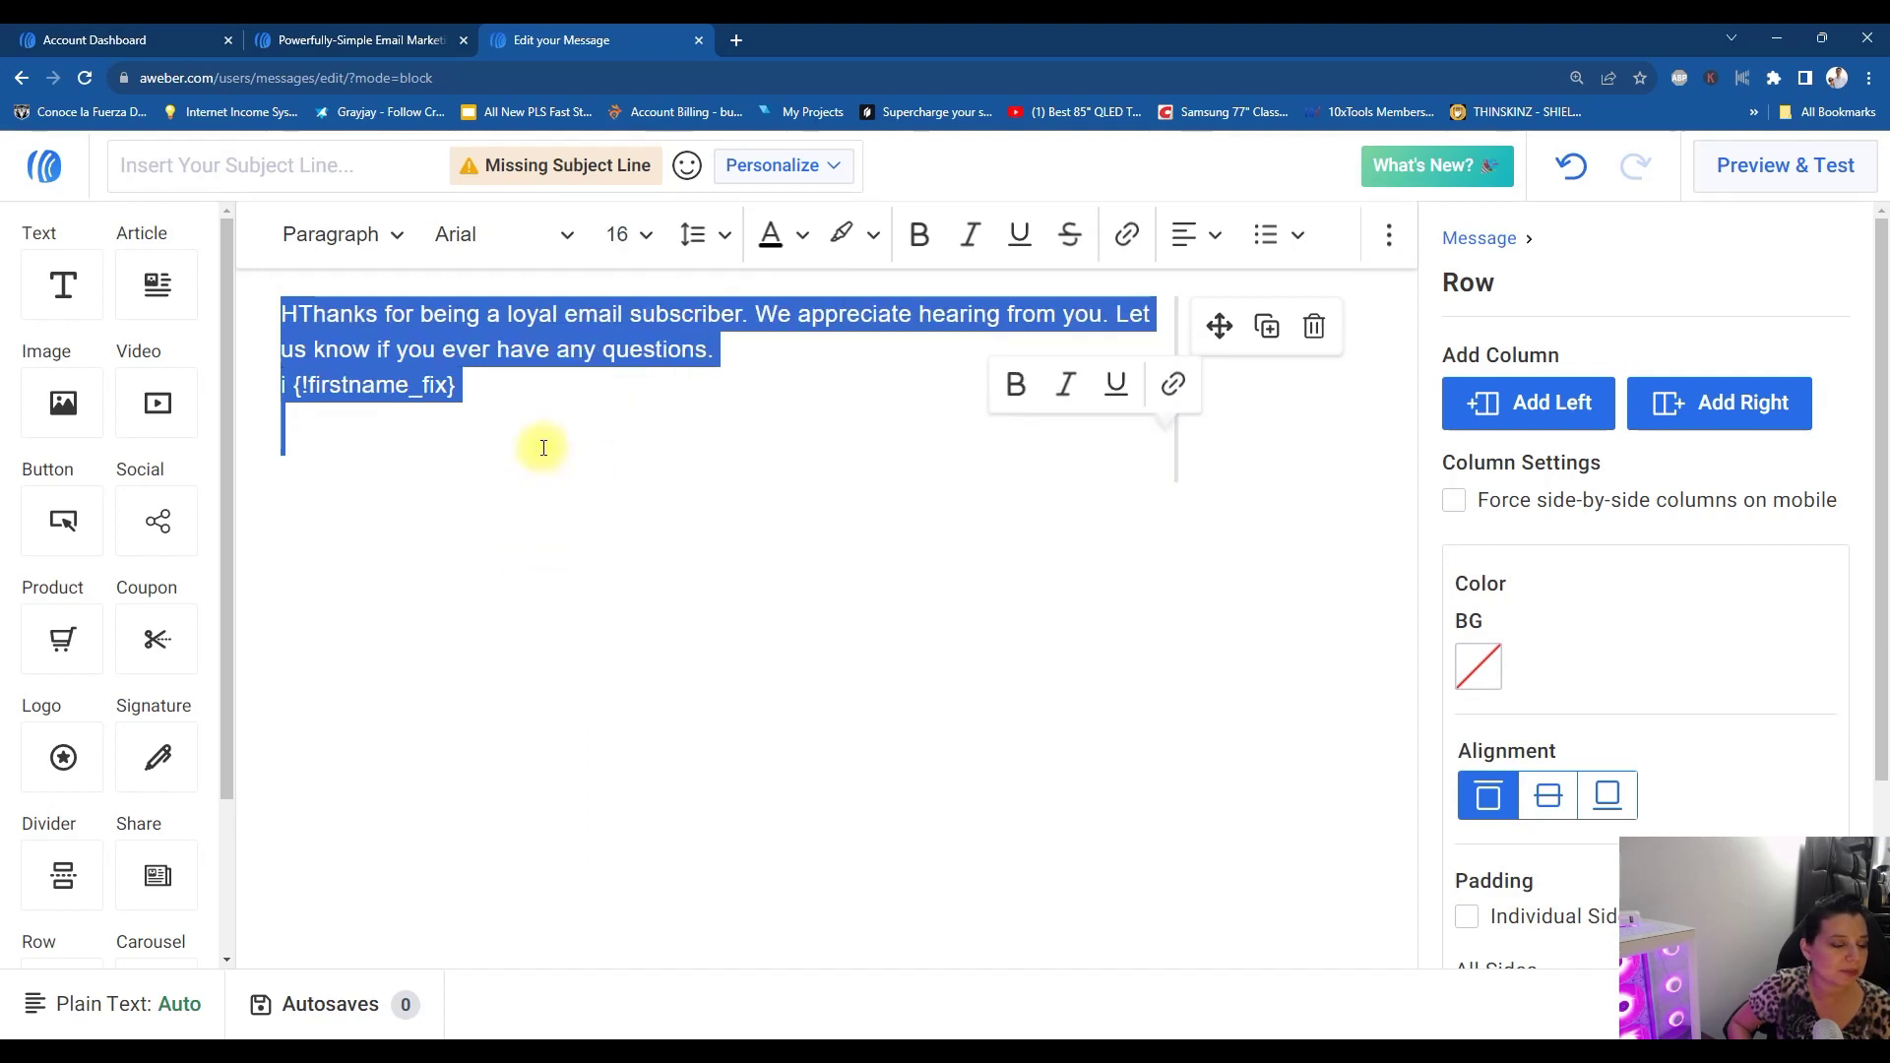
left_click(502, 387)
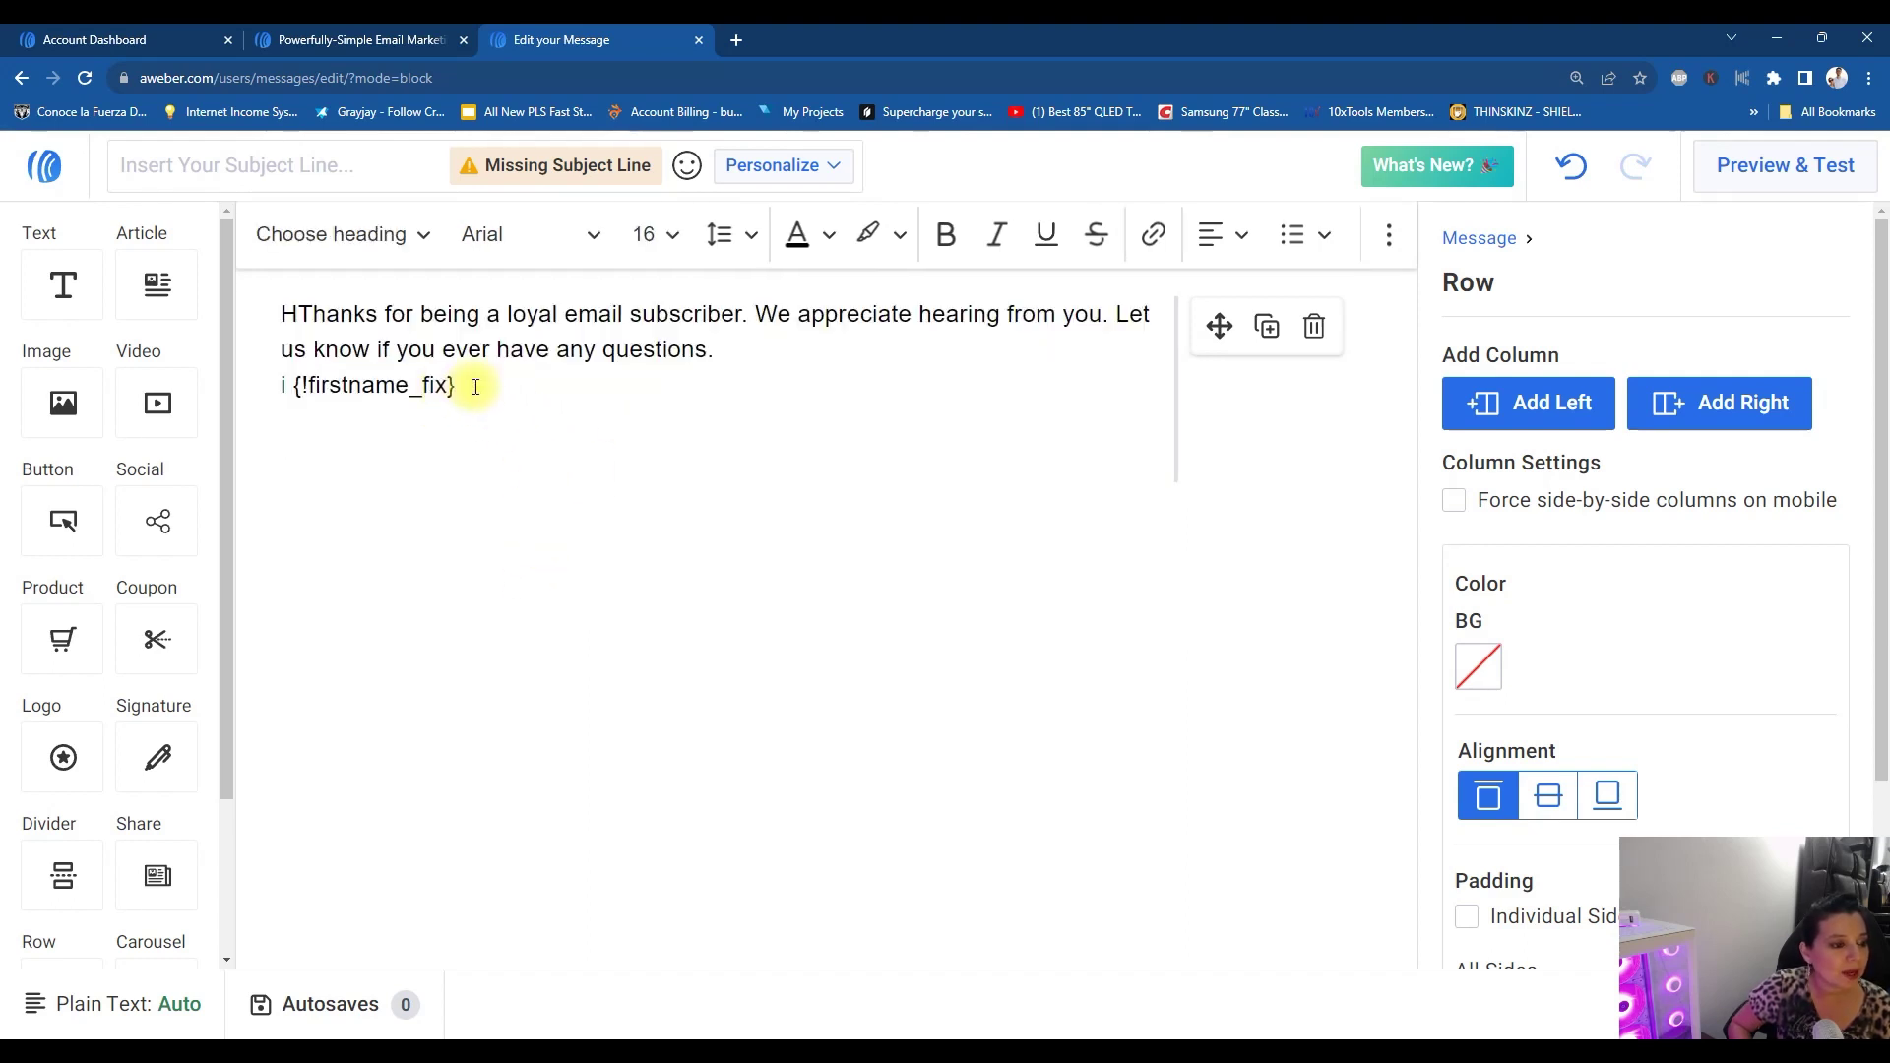
left_click_drag(469, 384, 291, 411)
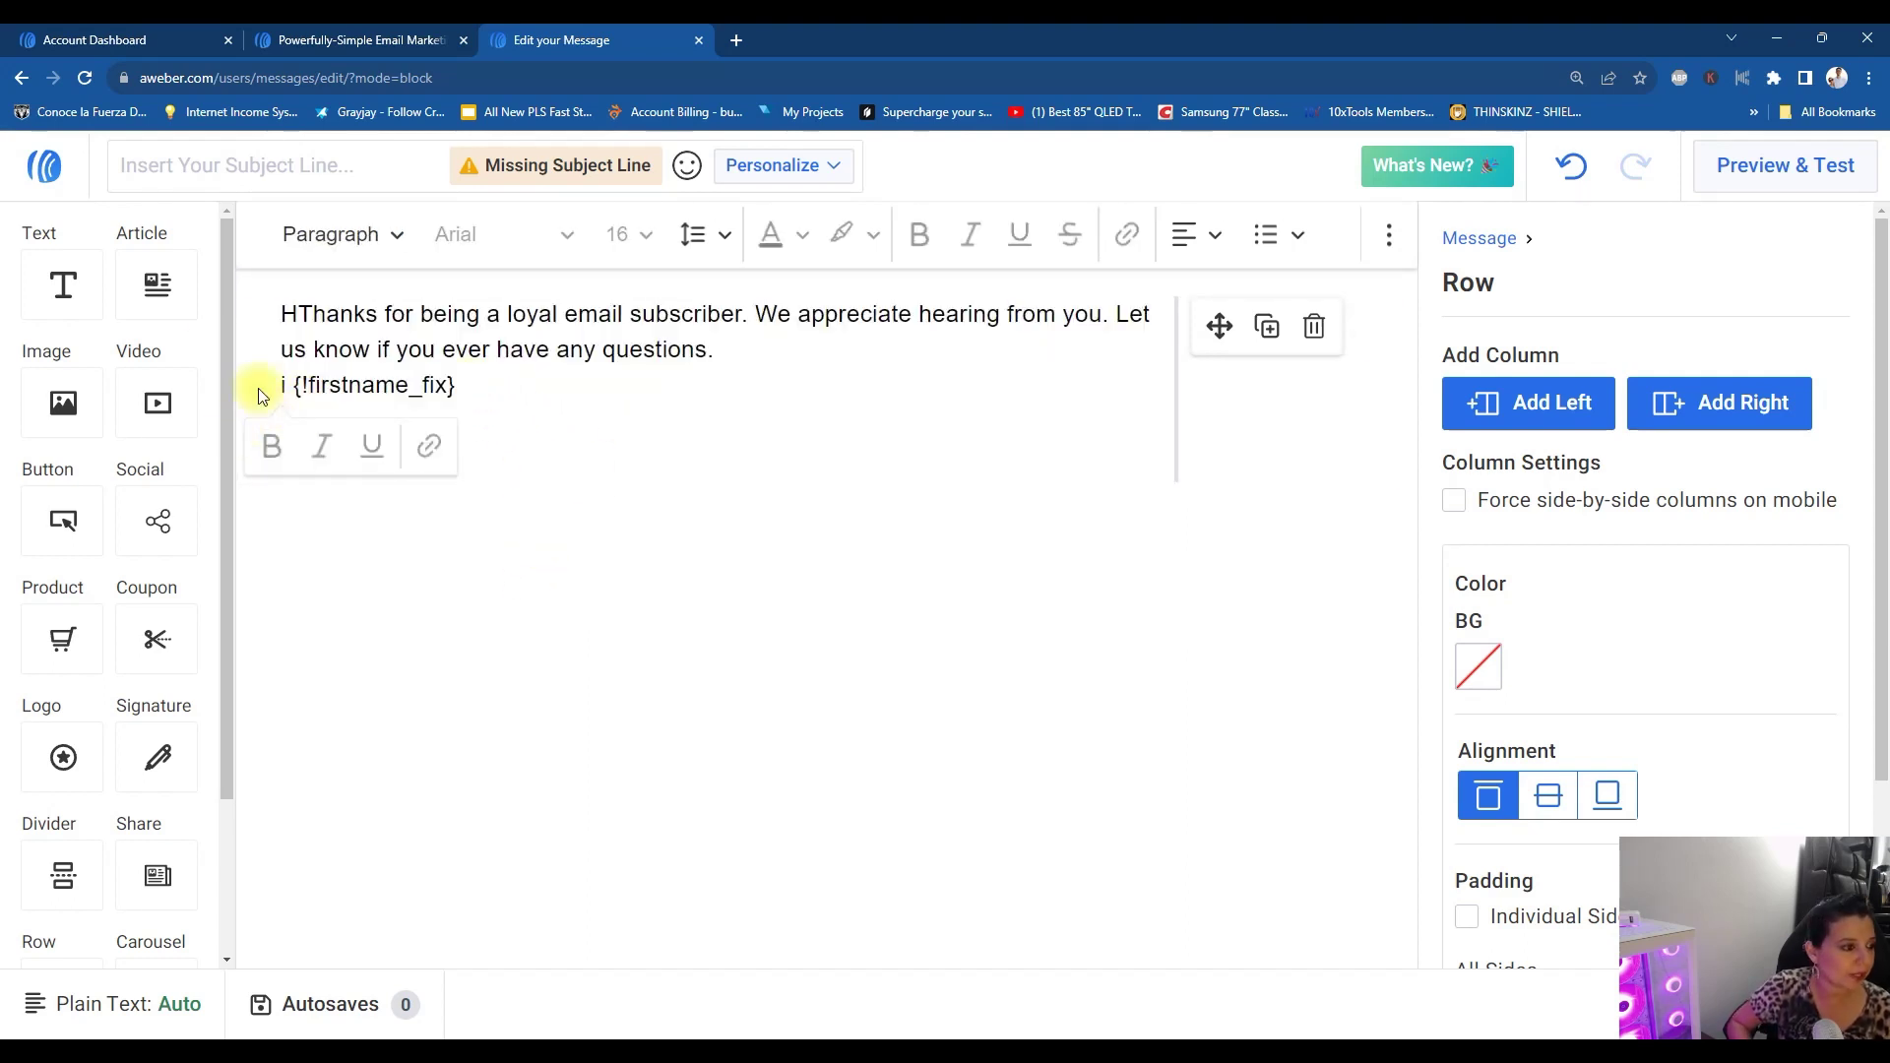
Return to messages, filter to Drafts, and open the 'Are you coming tonight?' draft.
left_click(34, 182)
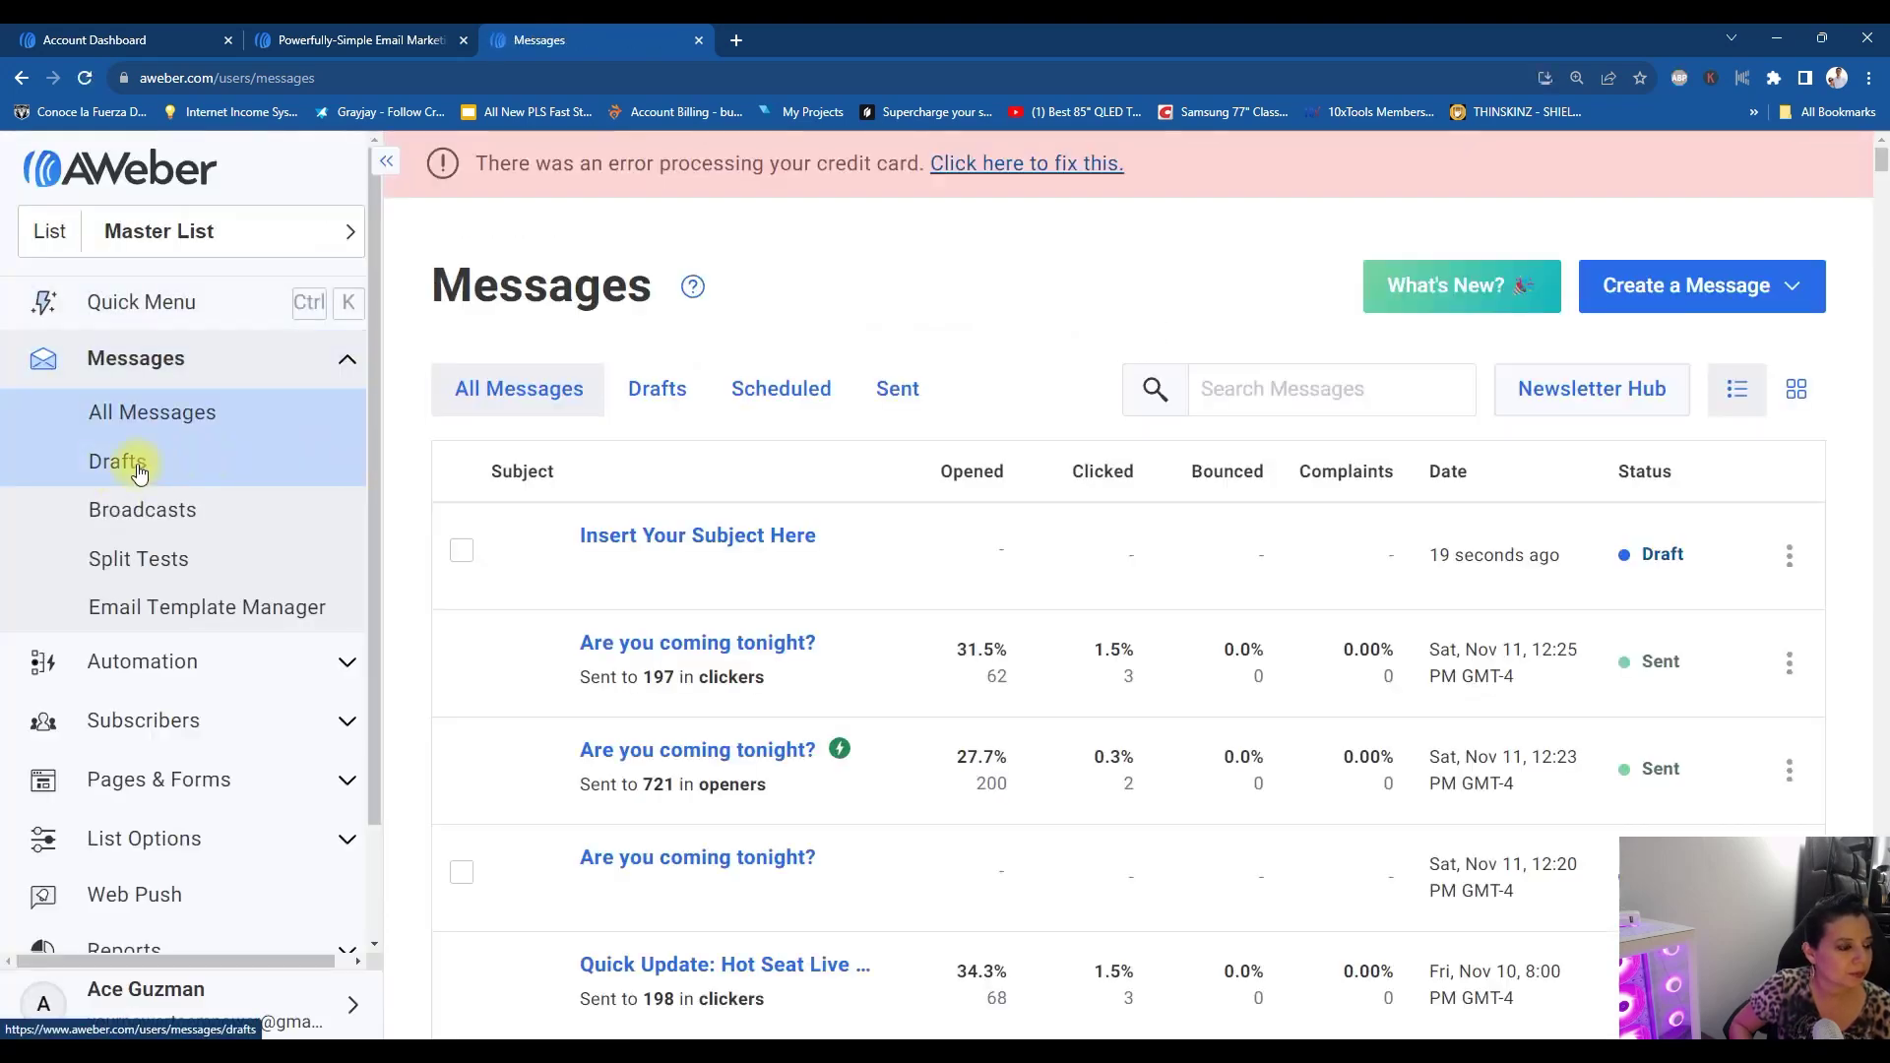
left_click(660, 391)
scroll(769, 467, "down", 3)
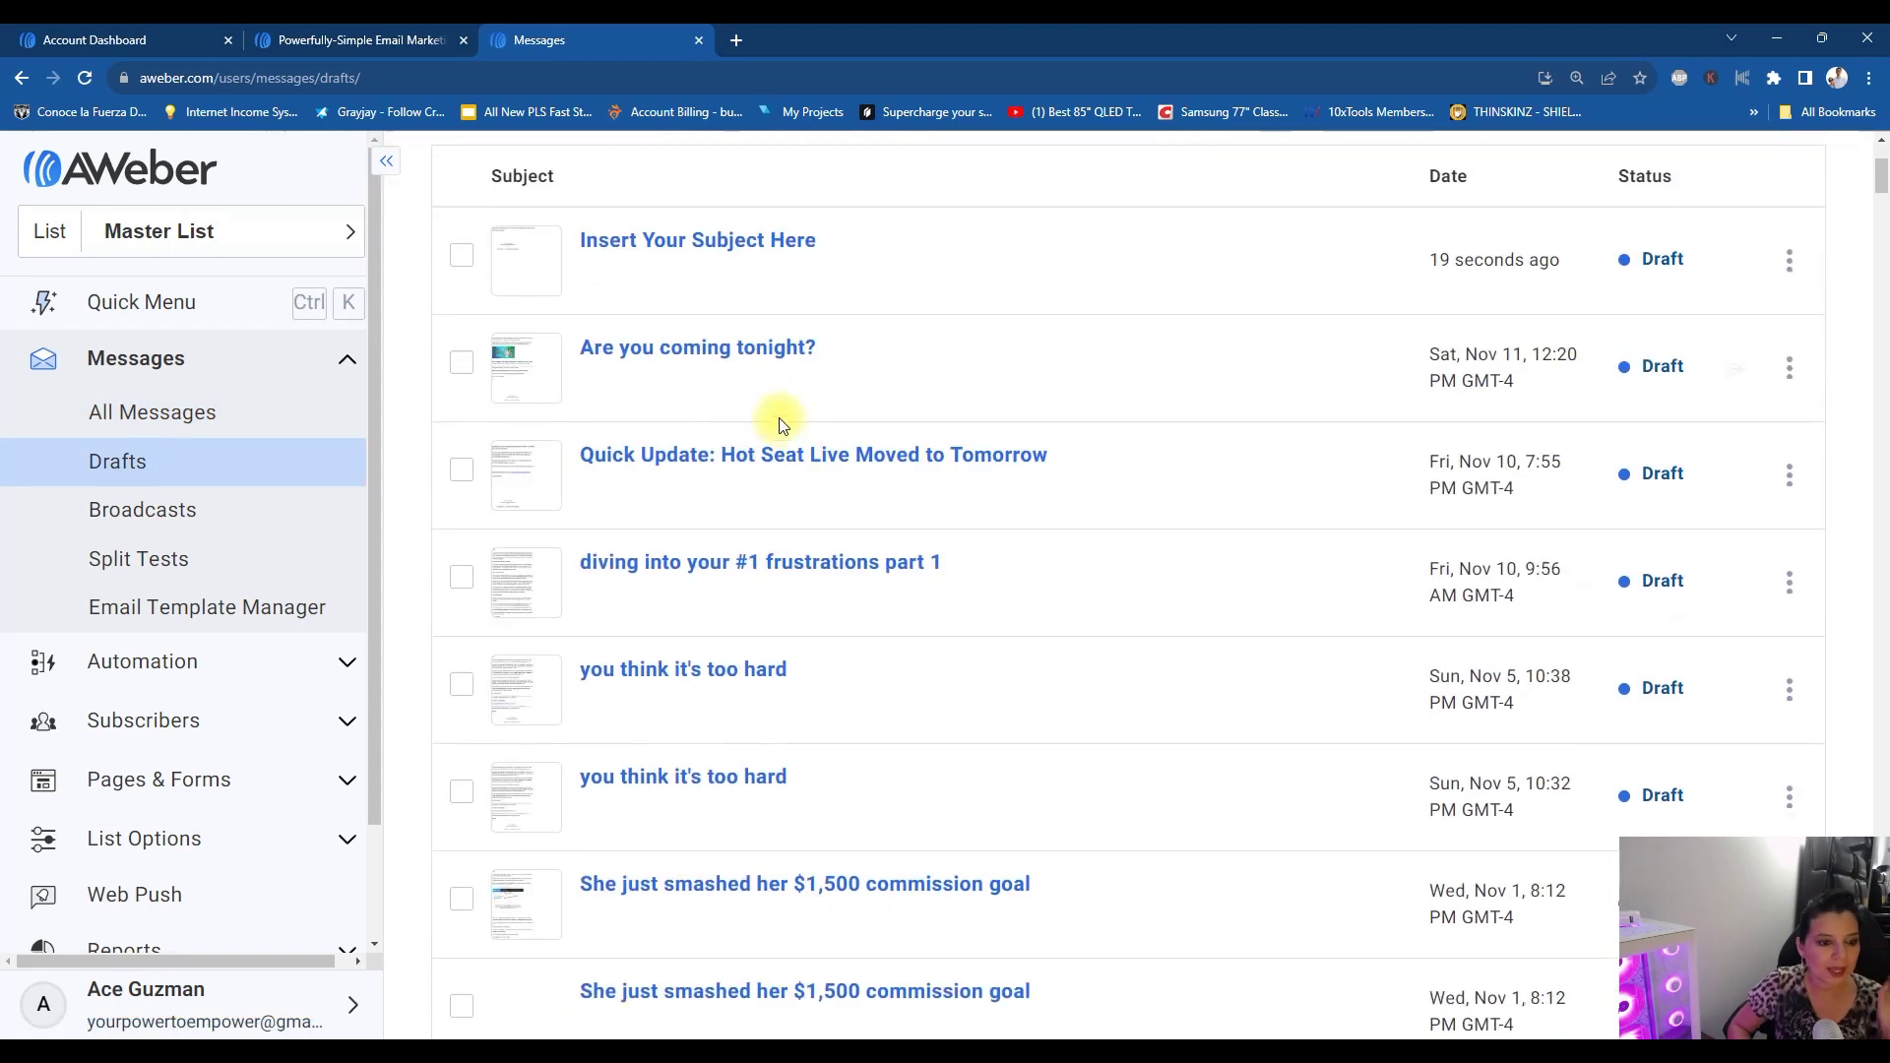
left_click(717, 346)
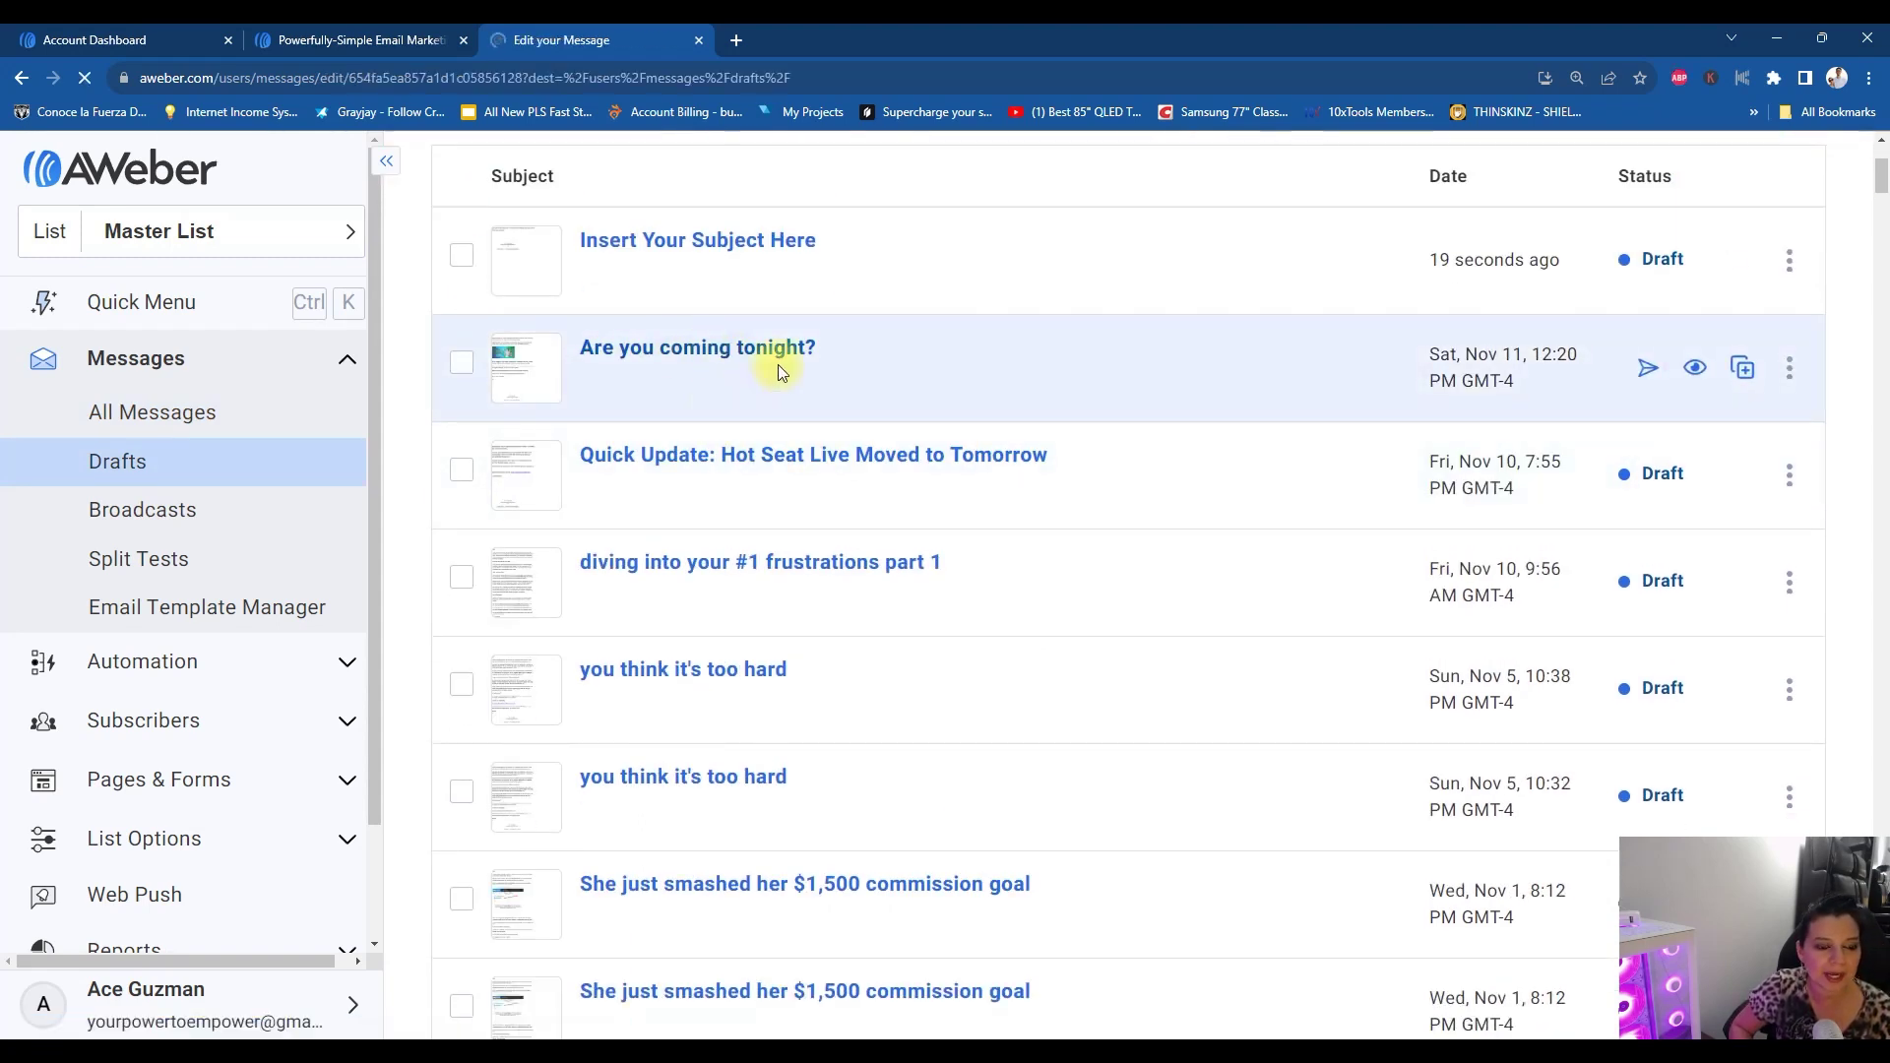
Drag an Image block and a Video block into the 'Are you coming tonight?' message.
scroll(802, 363, "down", 2)
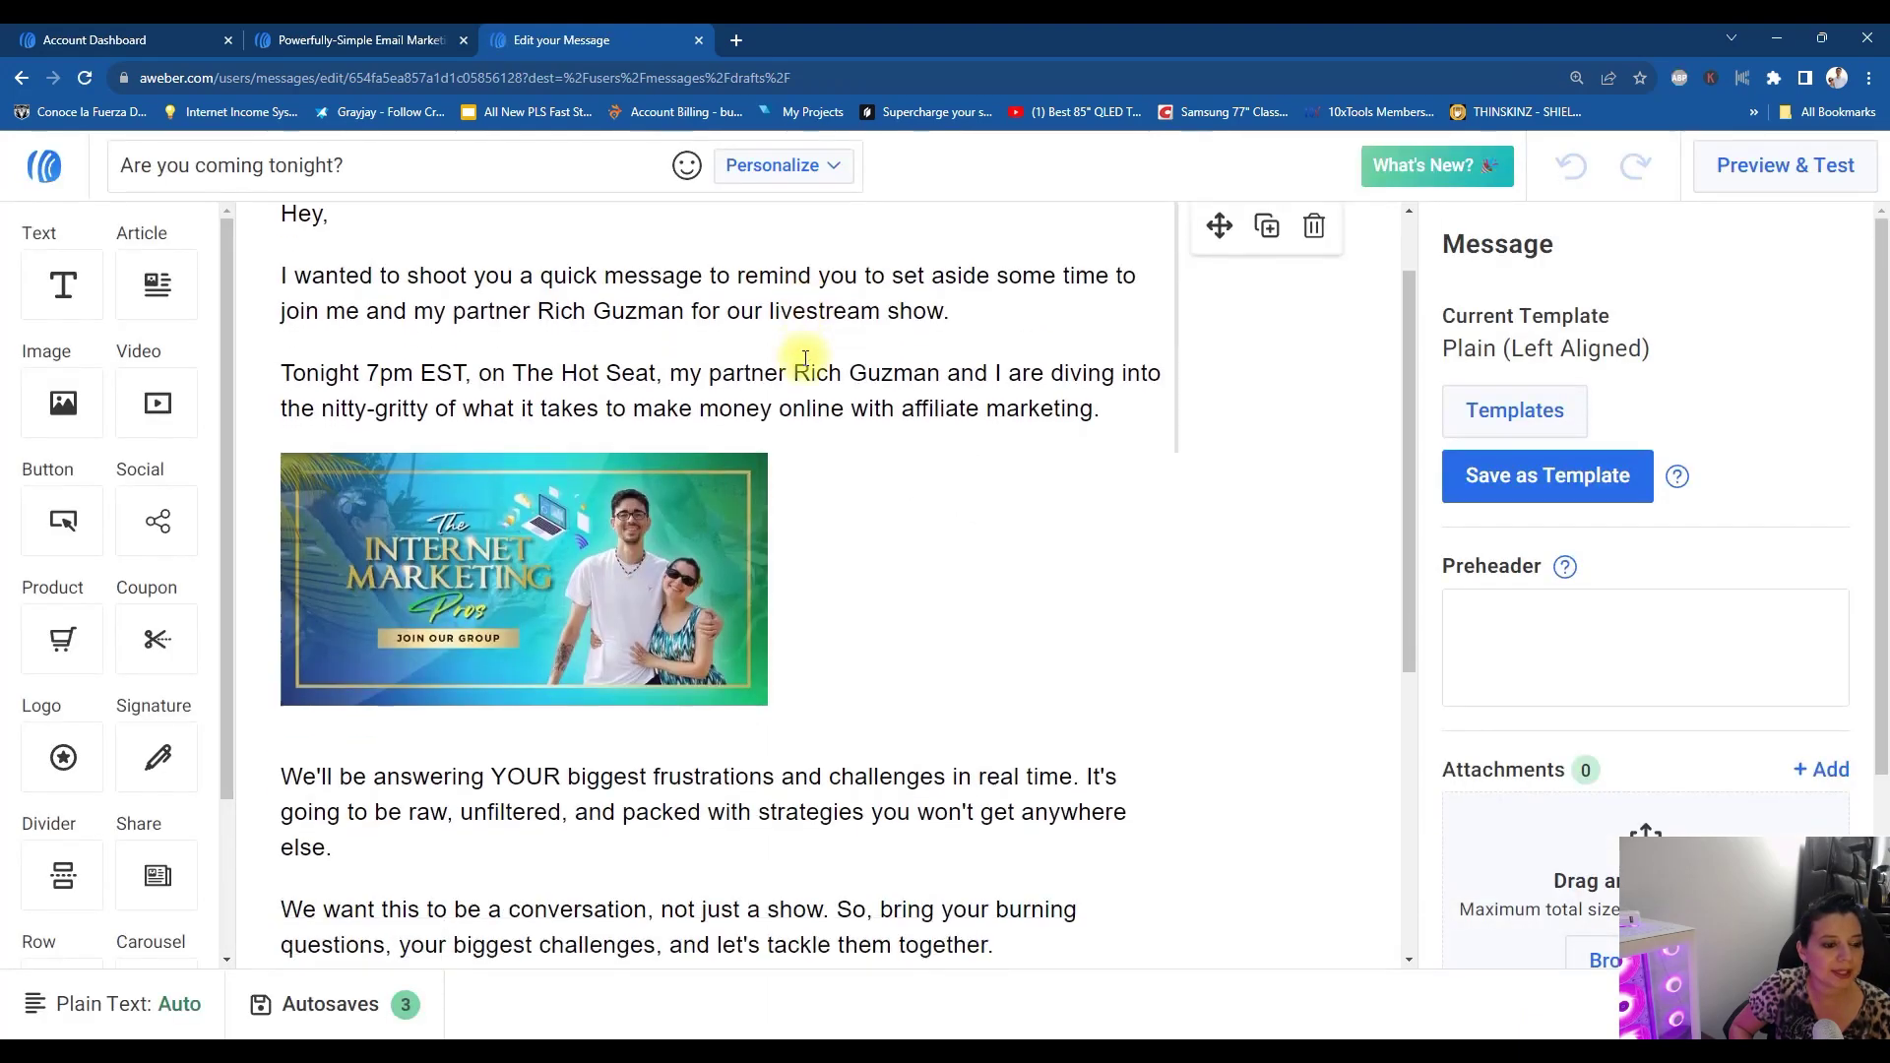
scroll(591, 453, "down", 2)
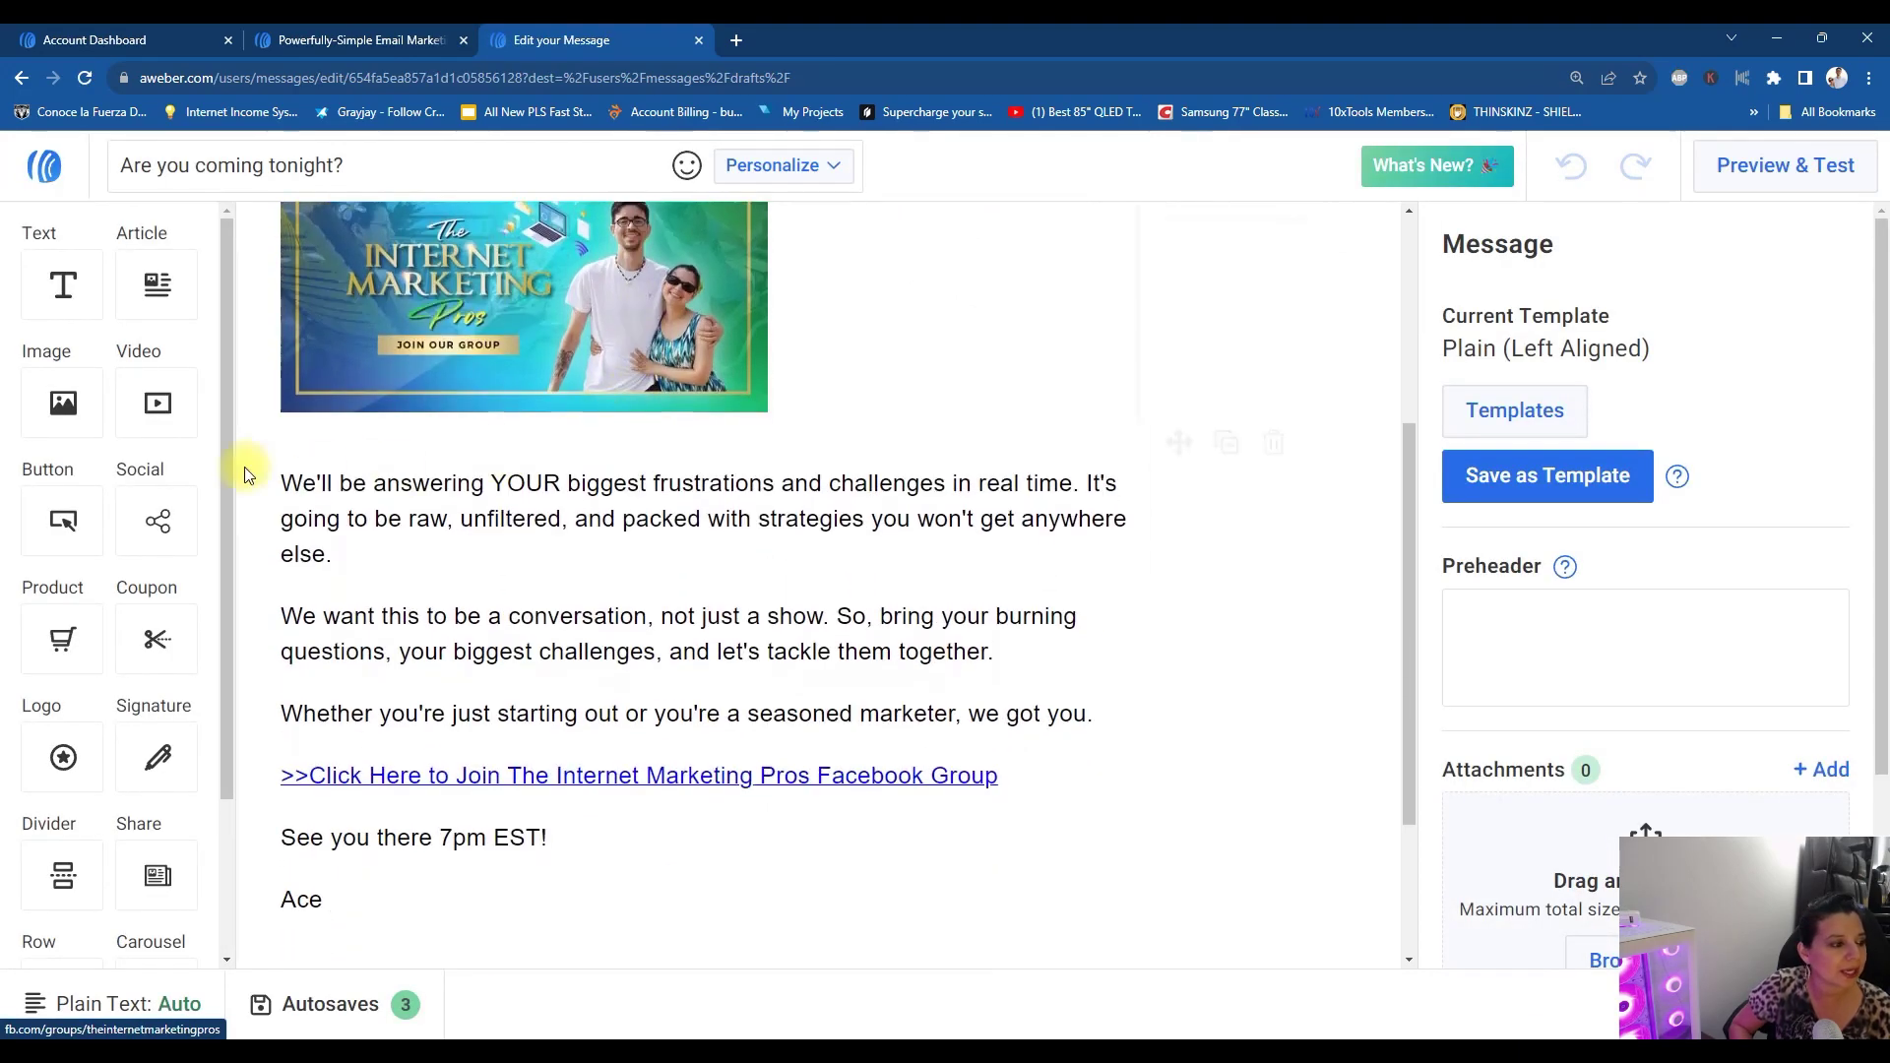
left_click_drag(115, 386, 359, 438)
left_click_drag(222, 387, 423, 426)
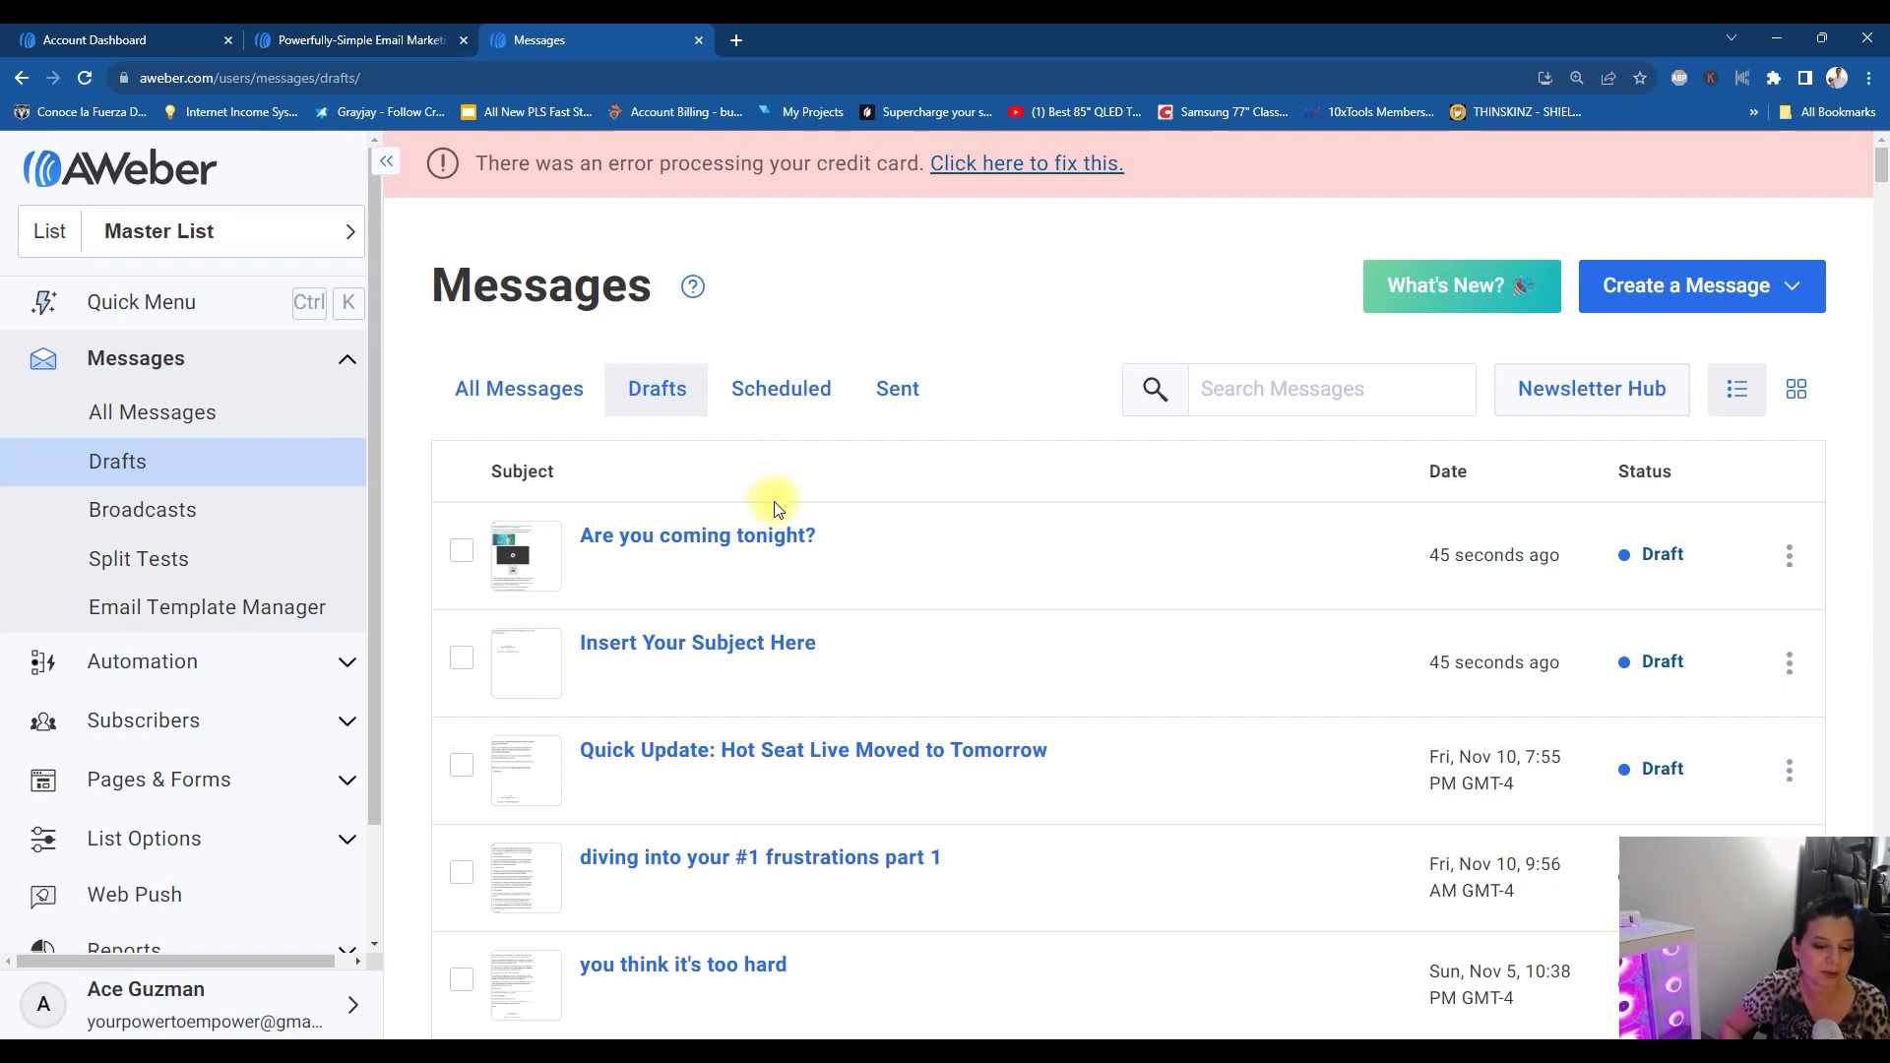
scroll(837, 561, "down", 1)
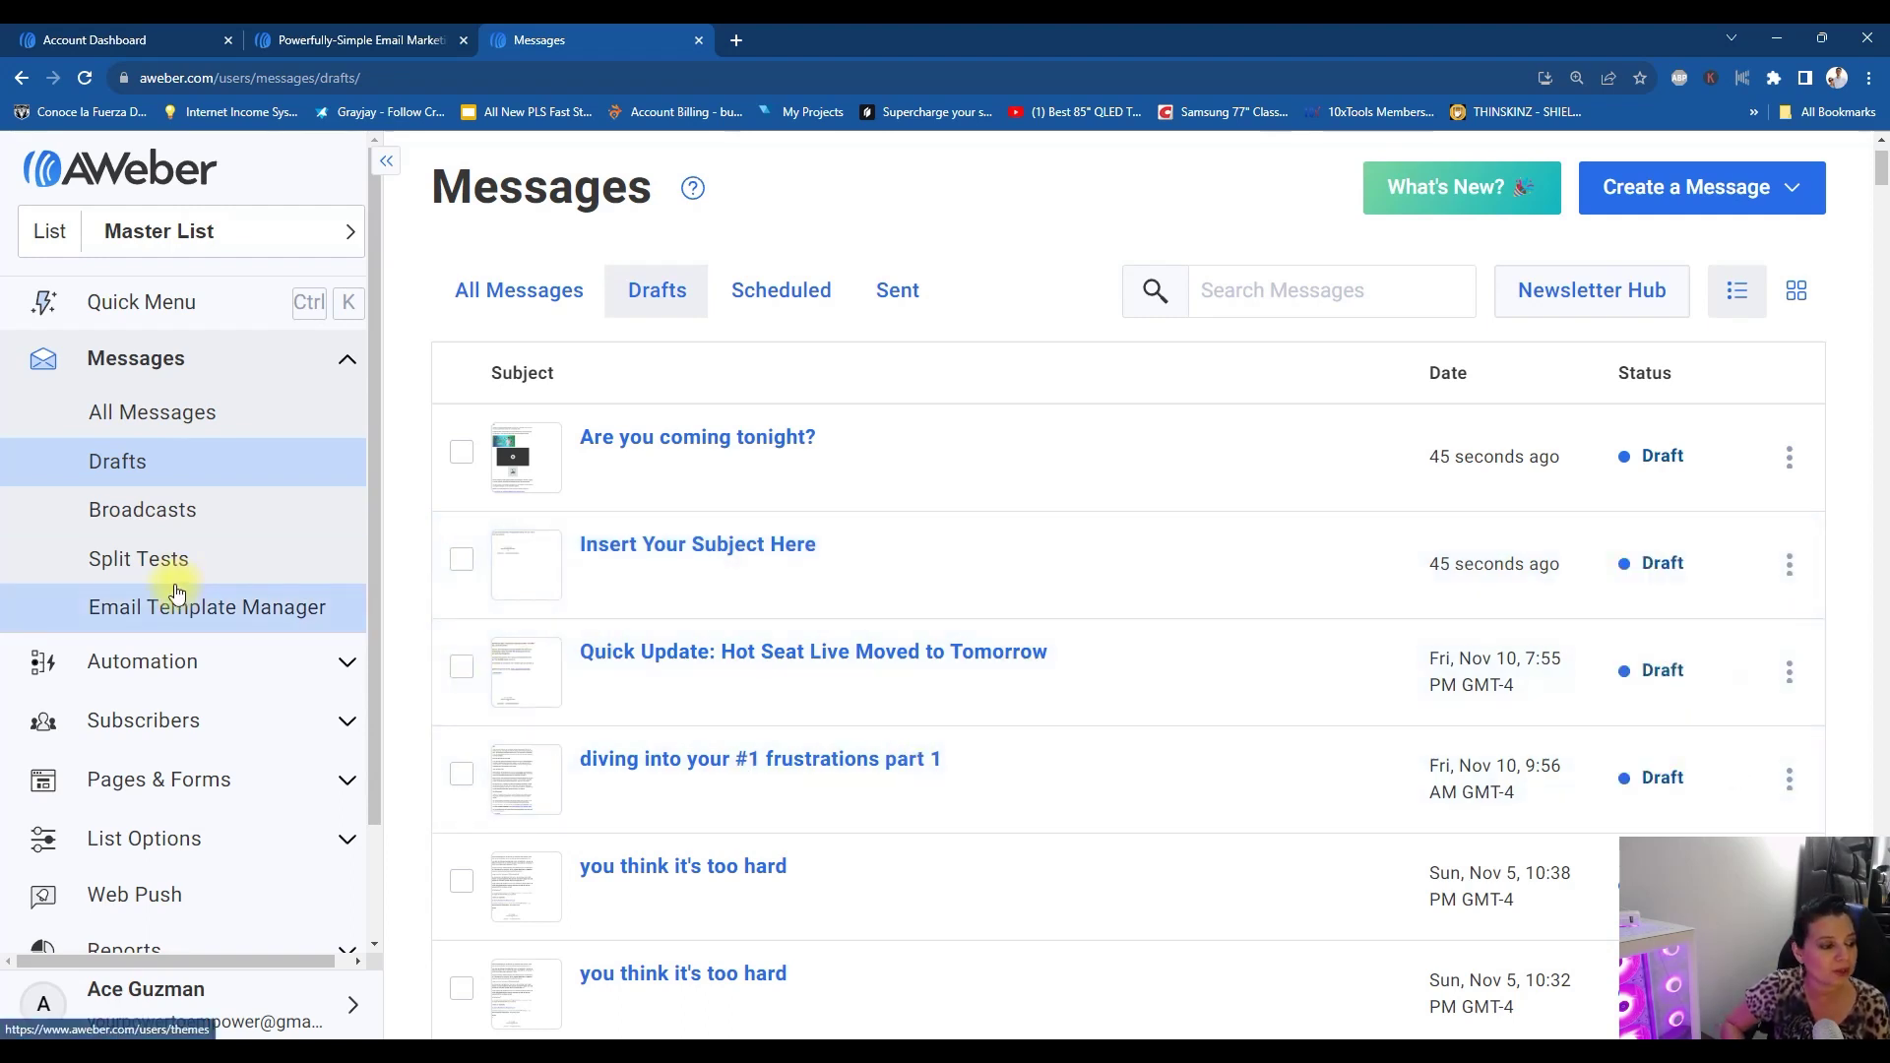
List the sent Broadcasts, zooming the page to read each message's Opened rate.
left_click(159, 528)
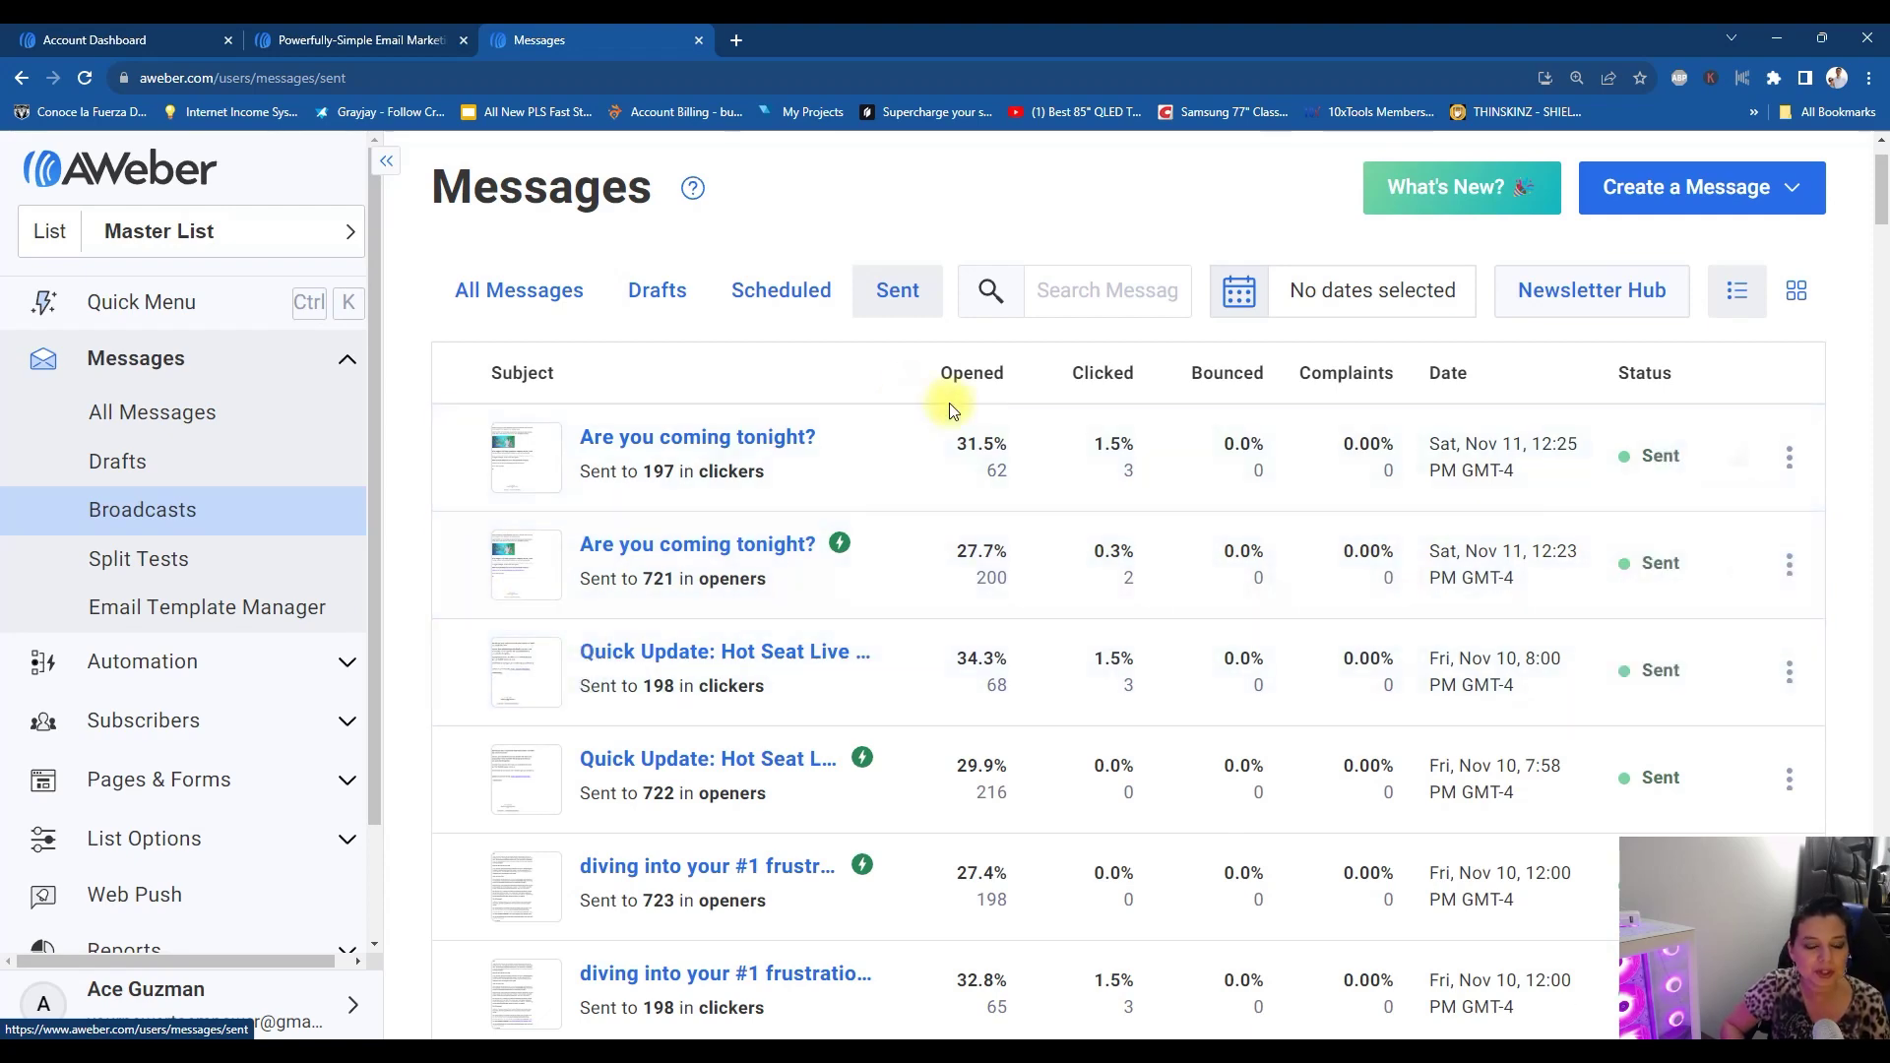
key("ctrl+plus")
key("ctrl+plus")
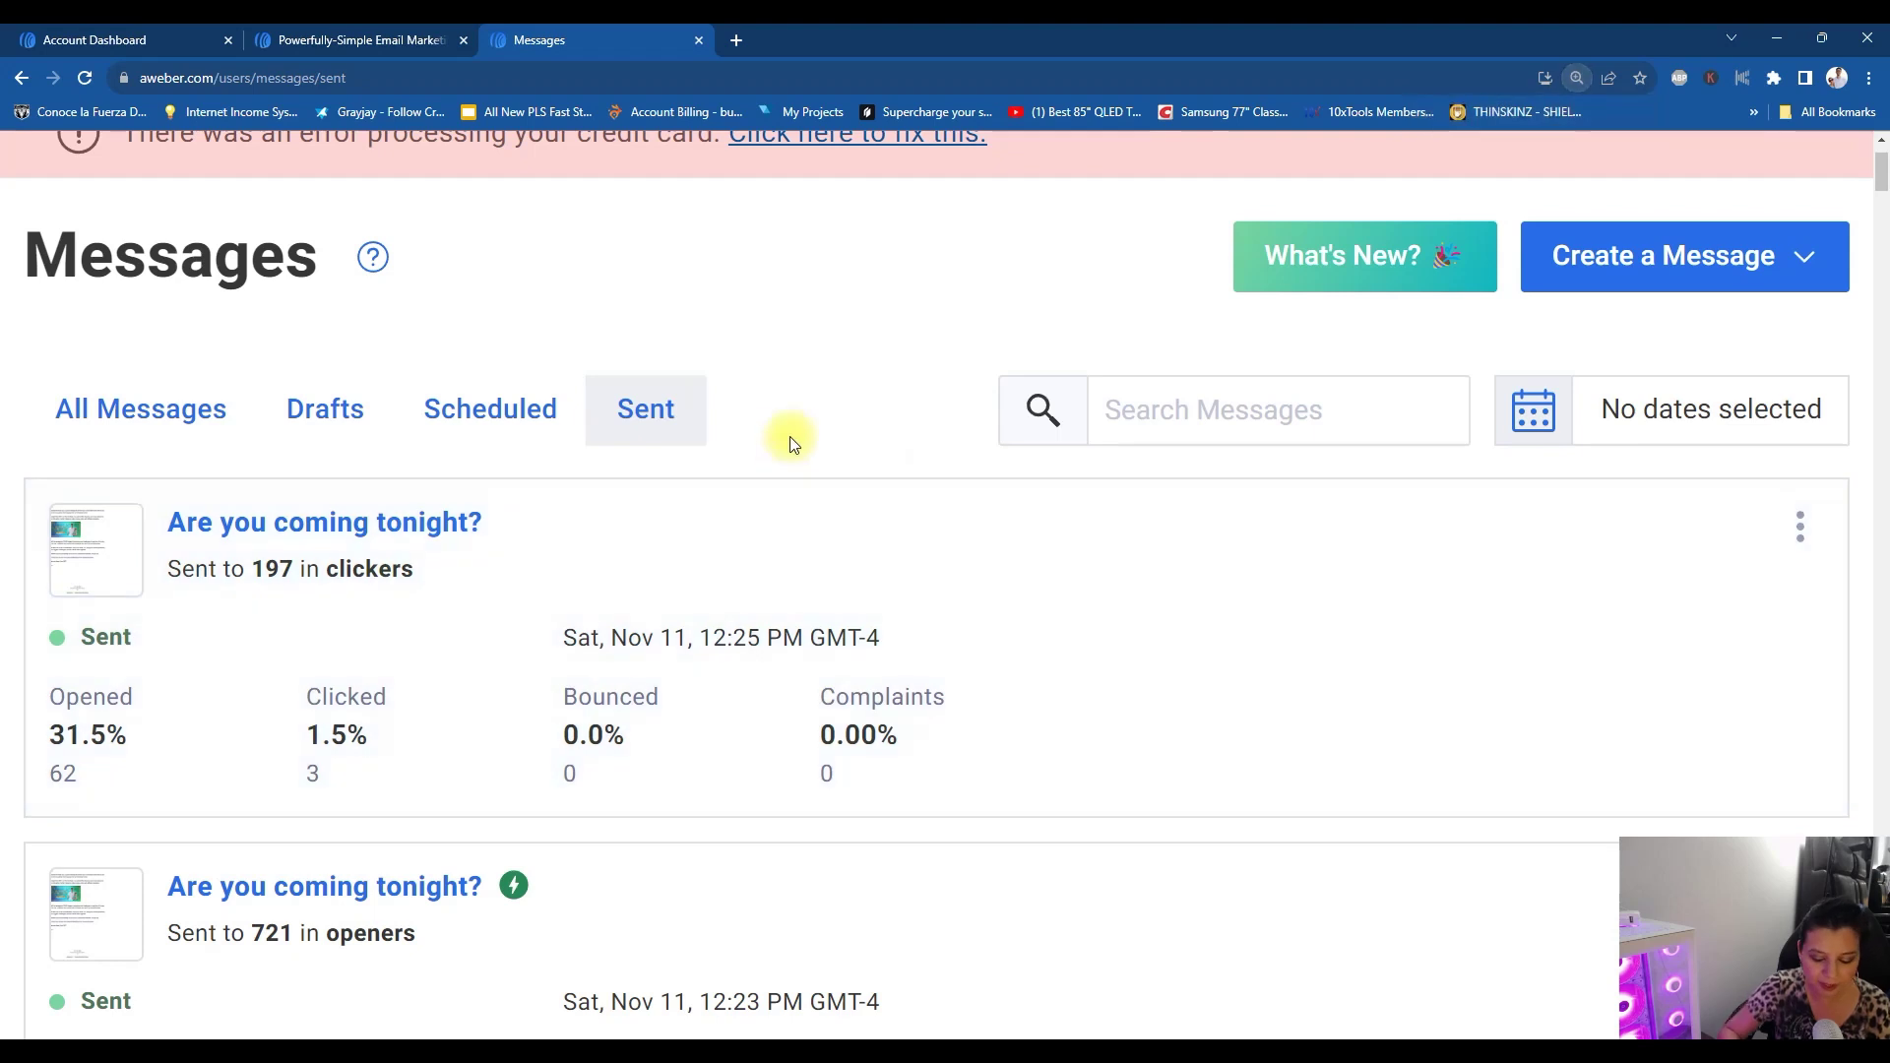
key("ctrl+minus")
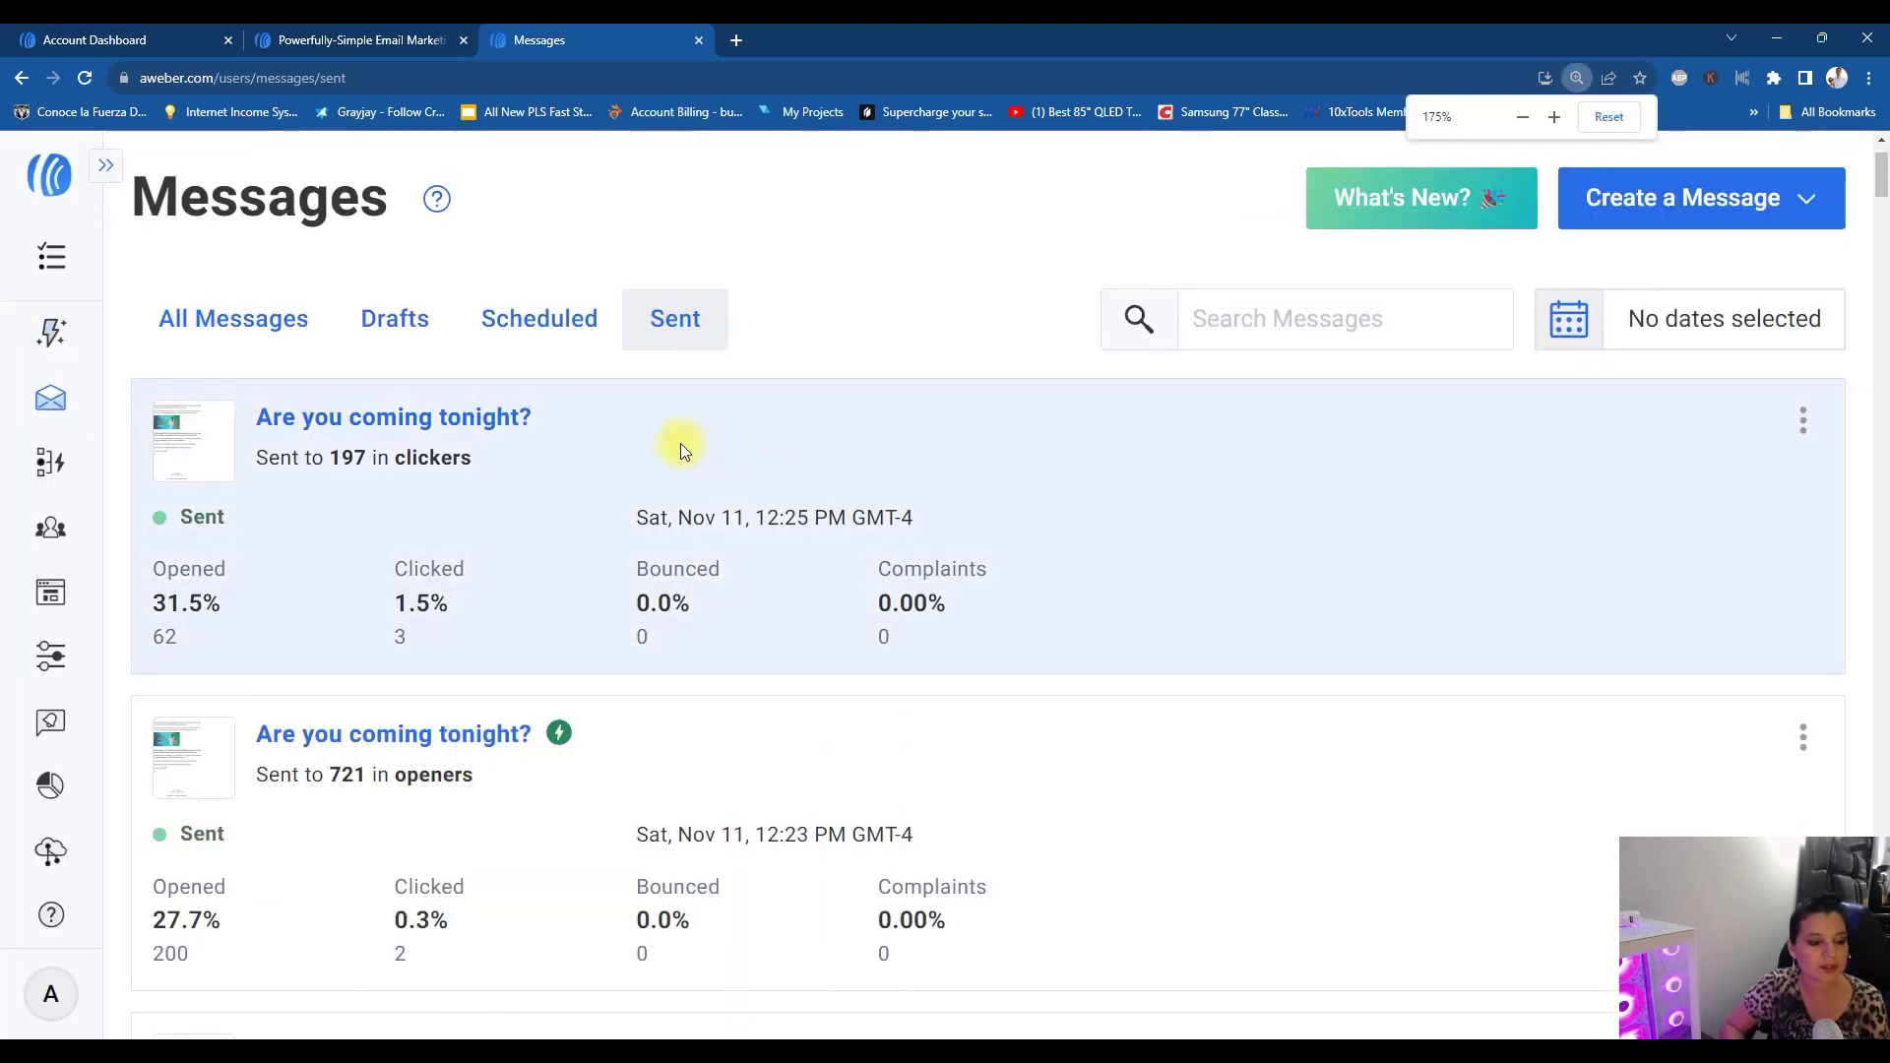
scroll(679, 443, "down", 2)
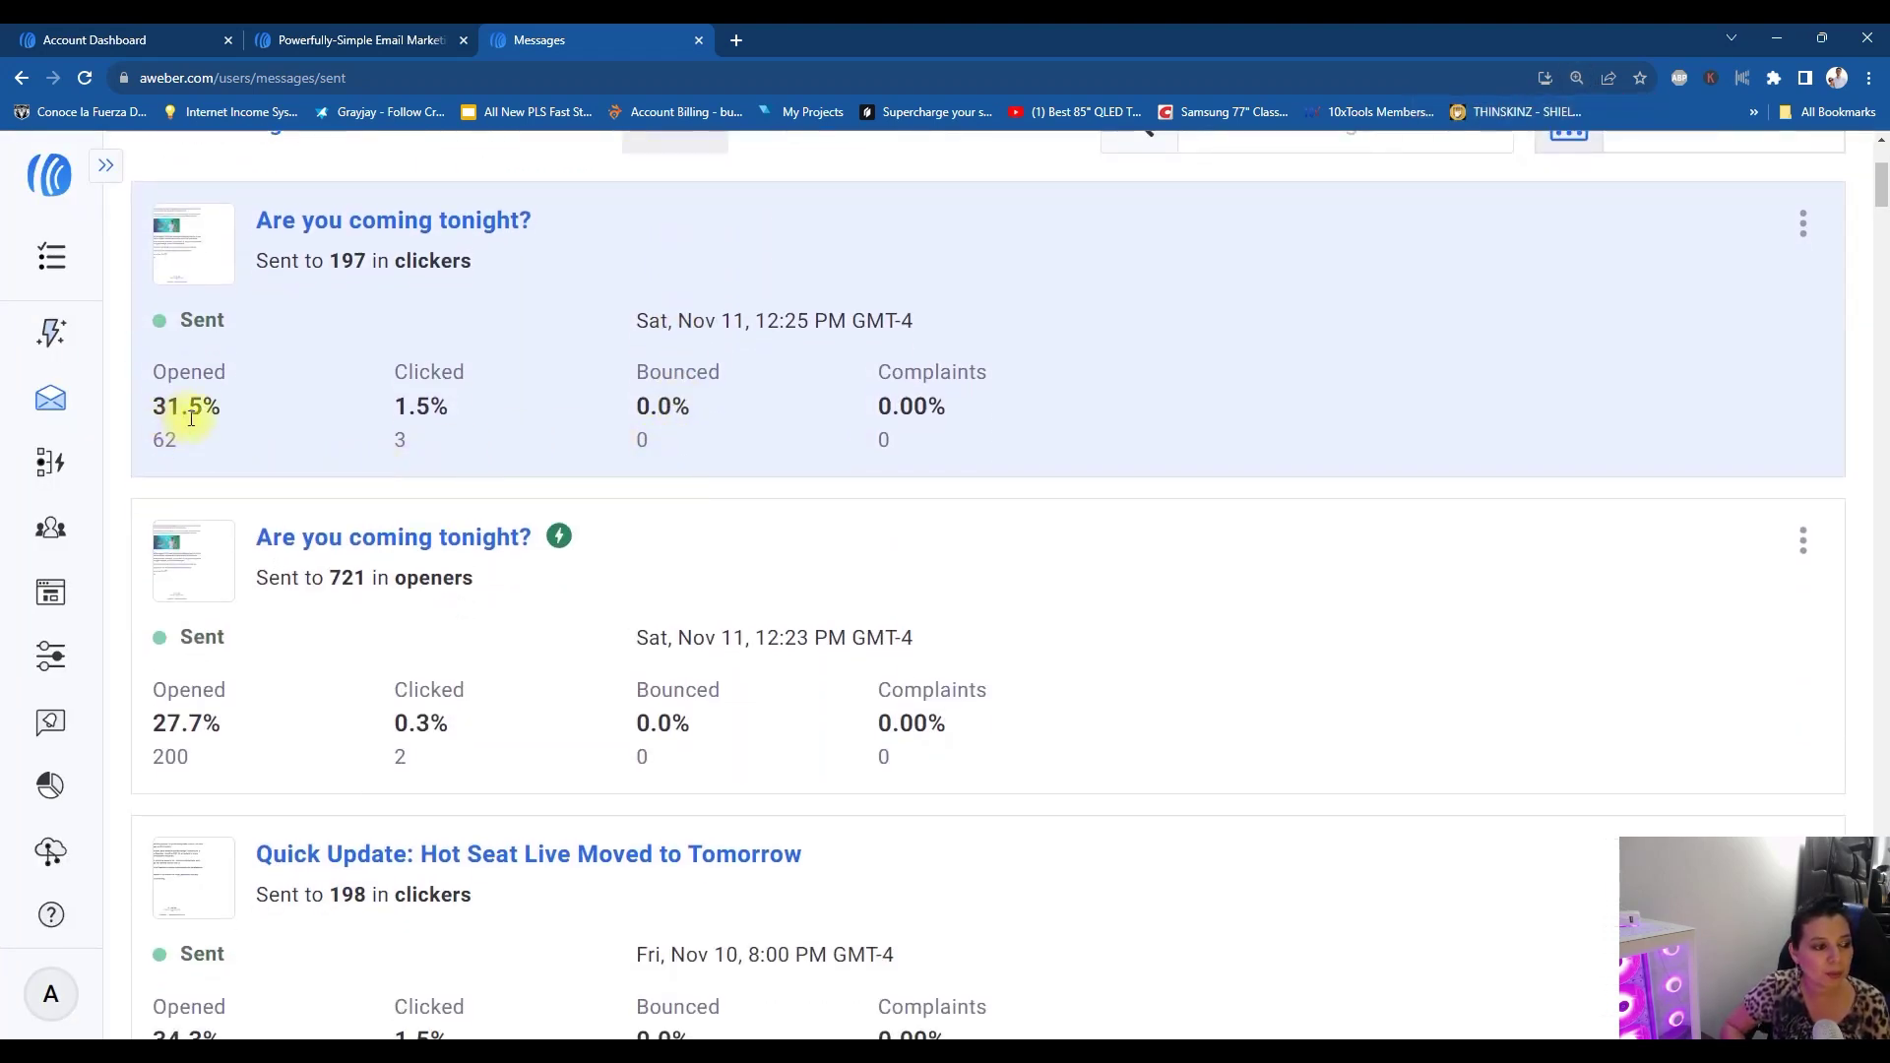
scroll(188, 616, "down", 2)
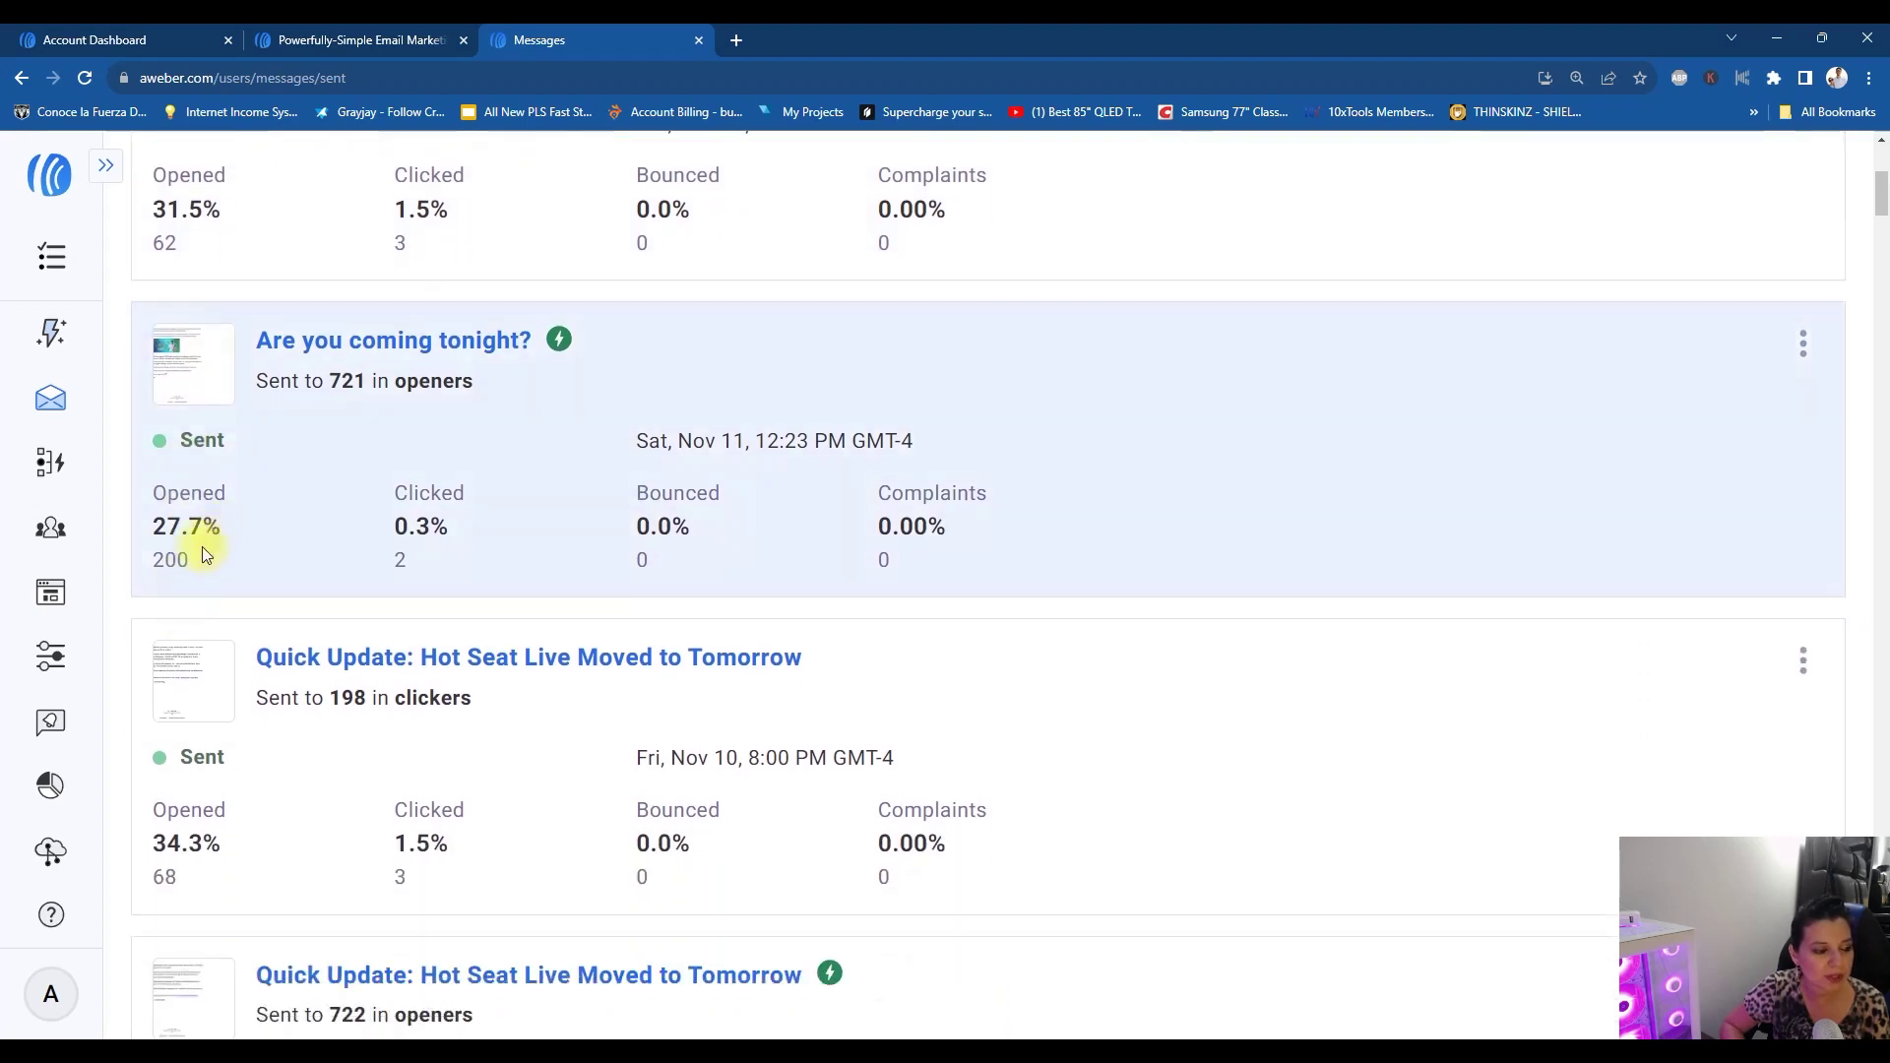
scroll(203, 570, "down", 2)
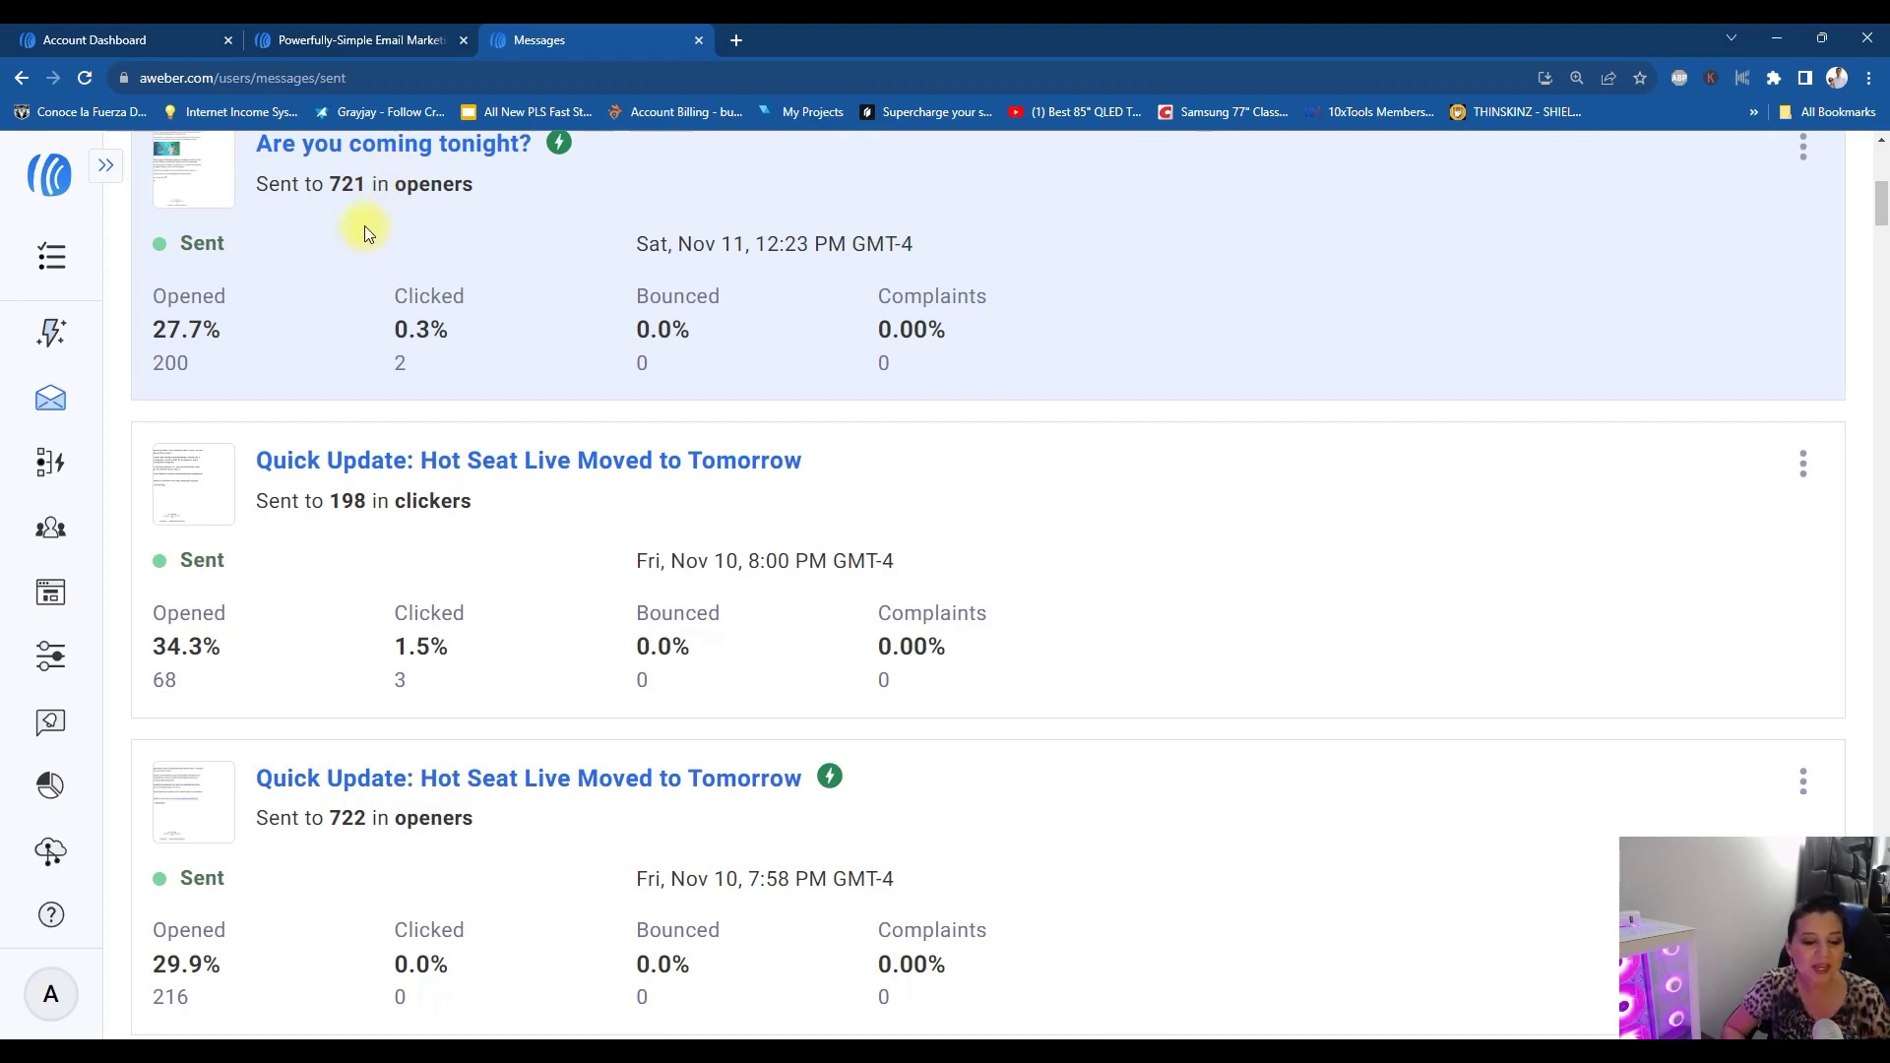
key("ctrl+minus")
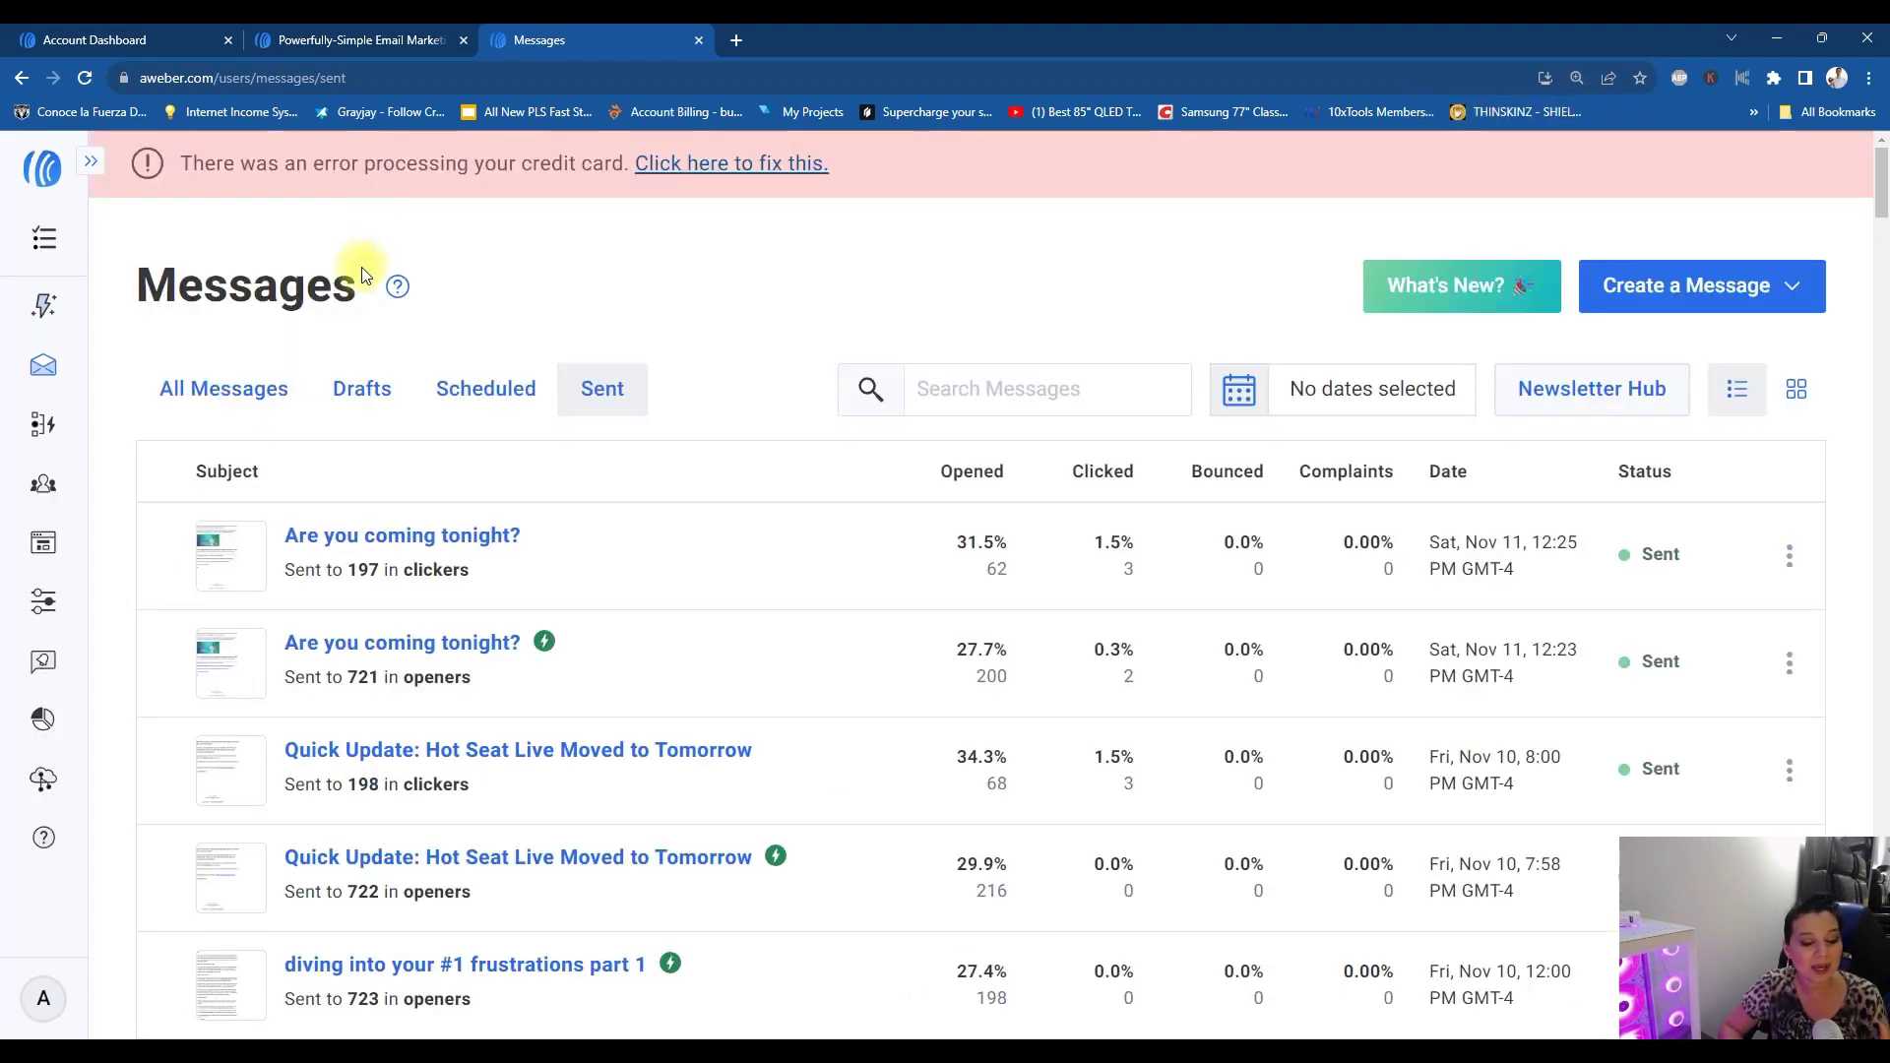
scroll(358, 303, "down", 2)
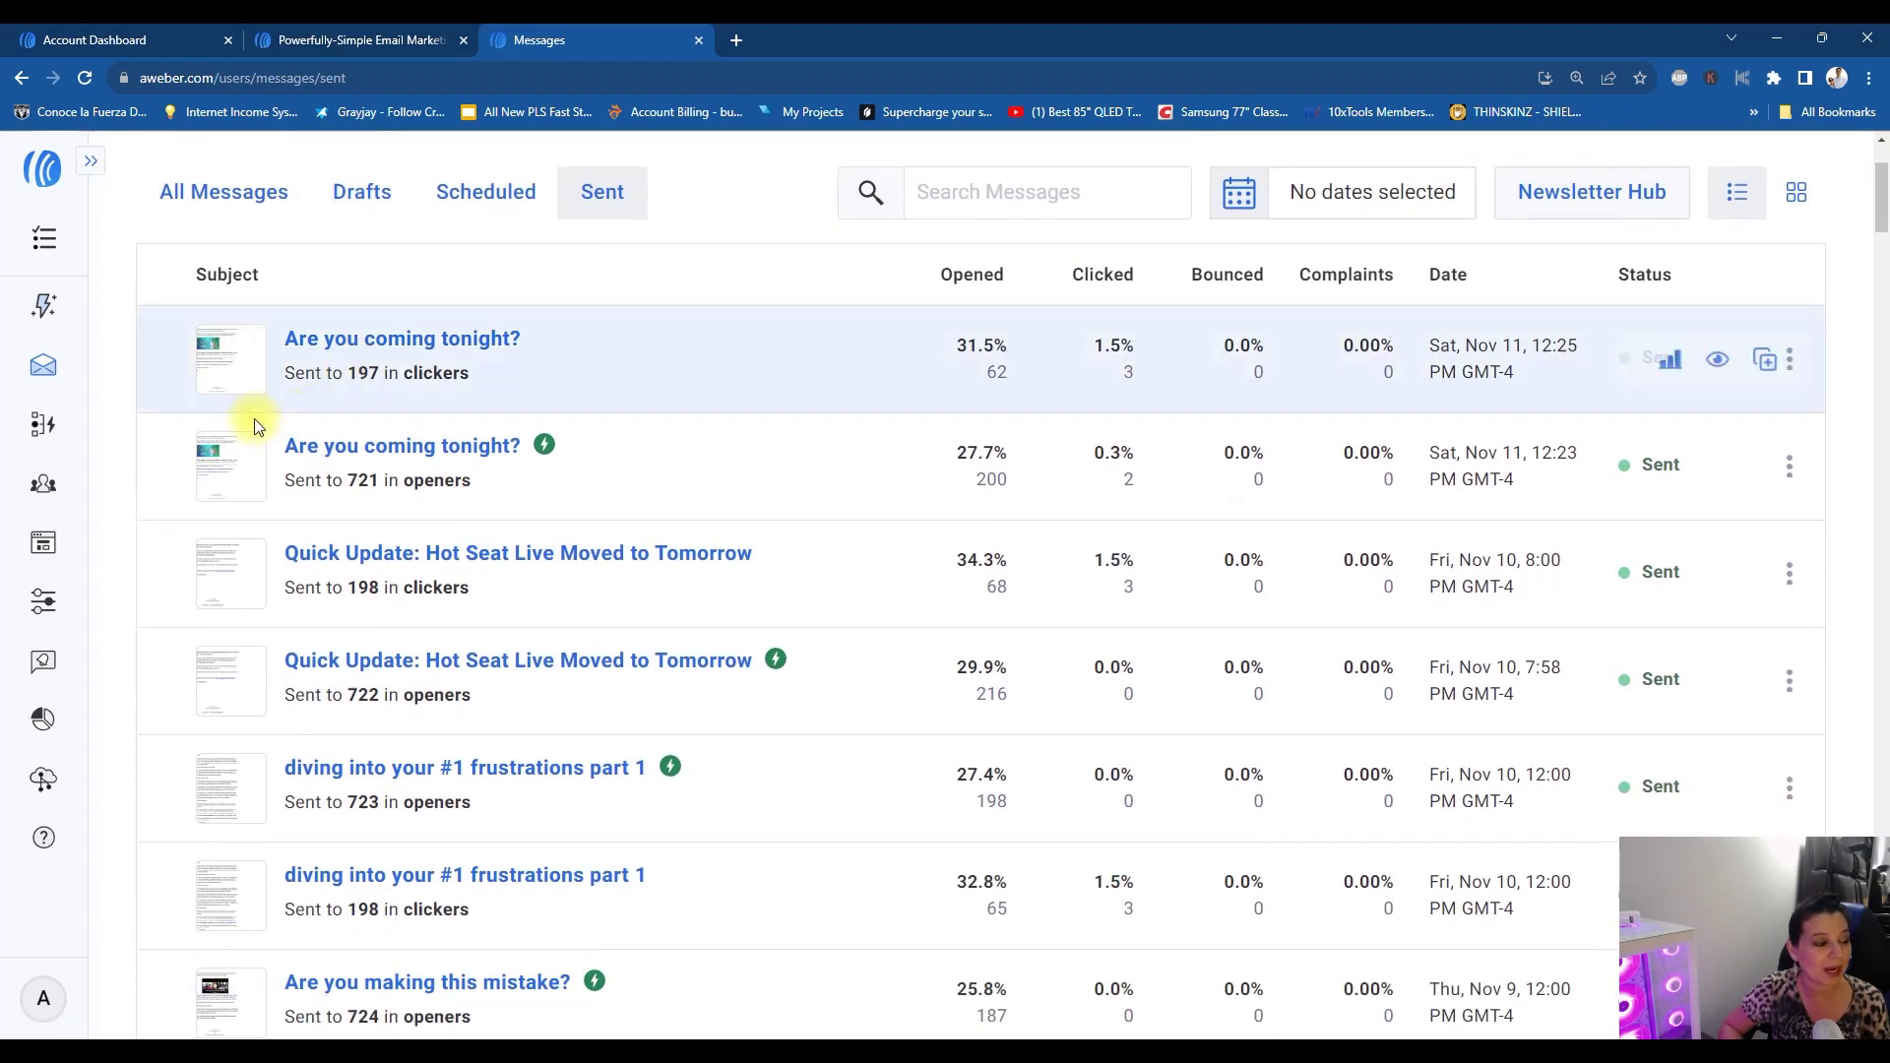
left_click(90, 161)
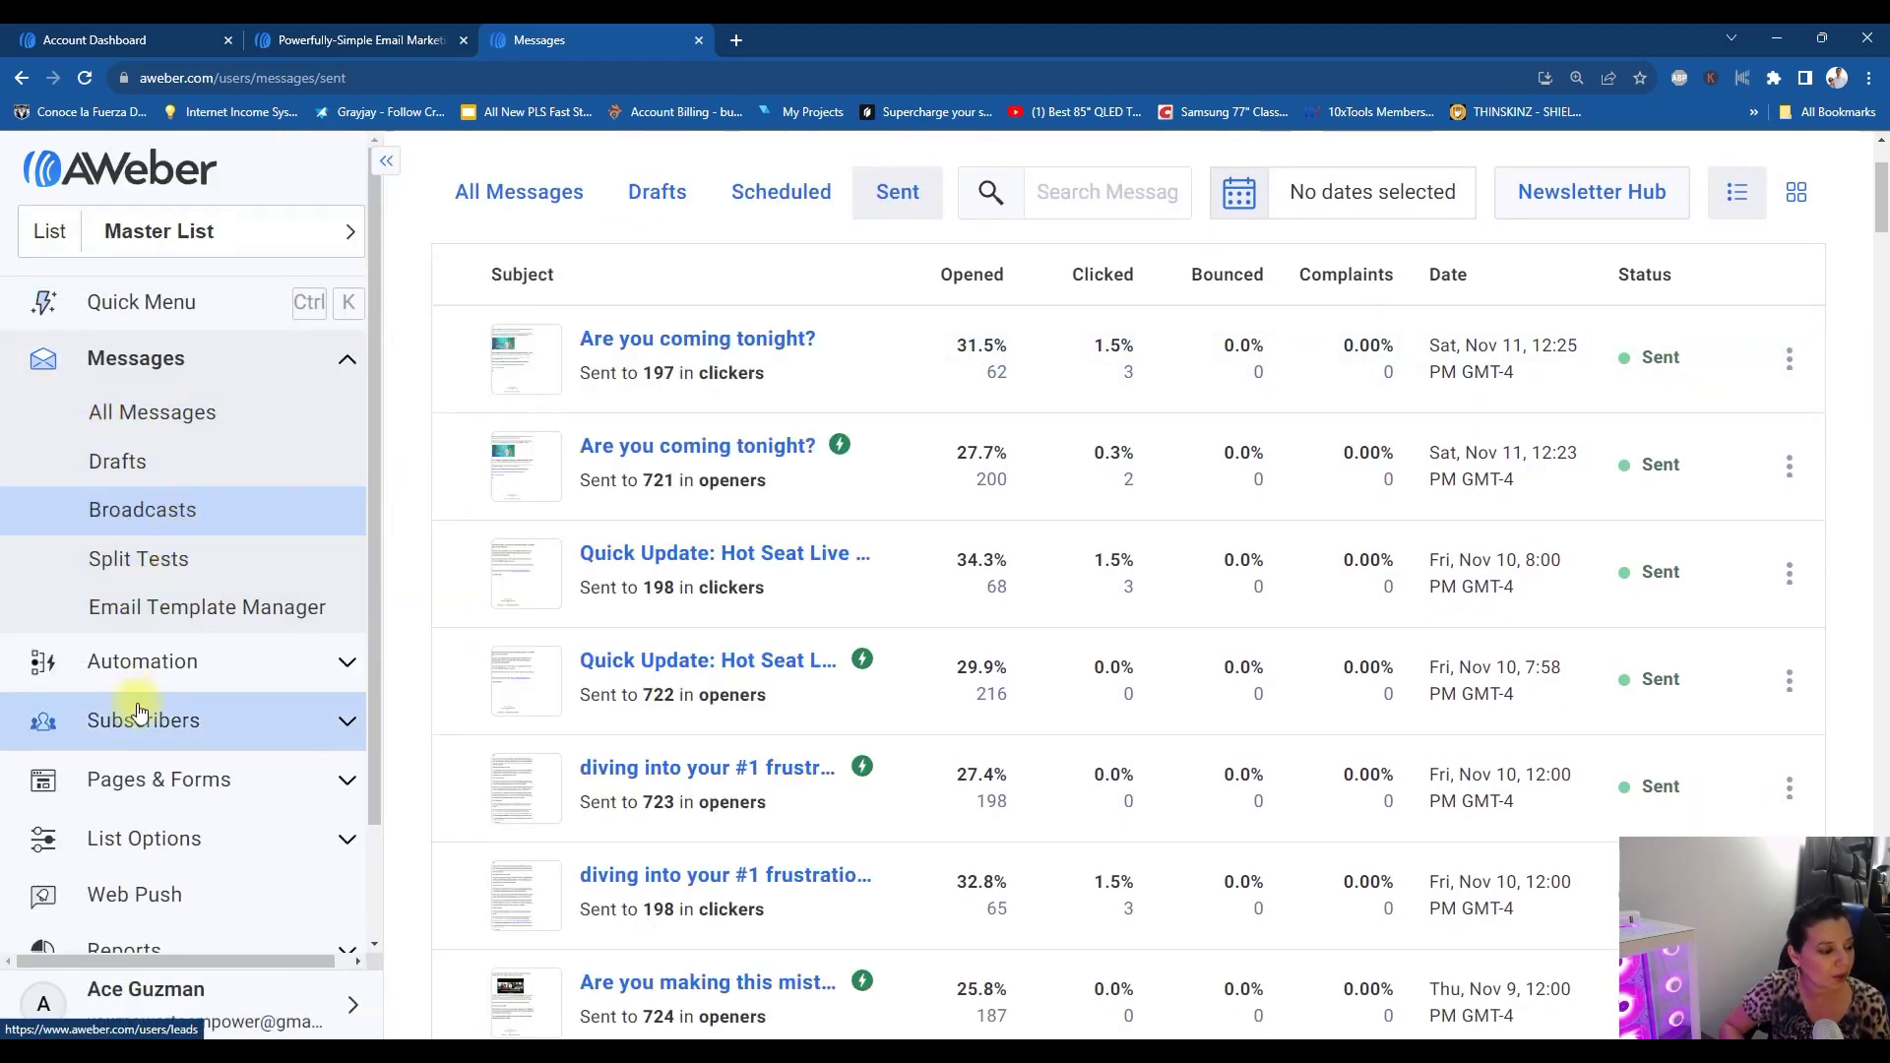
left_click(148, 661)
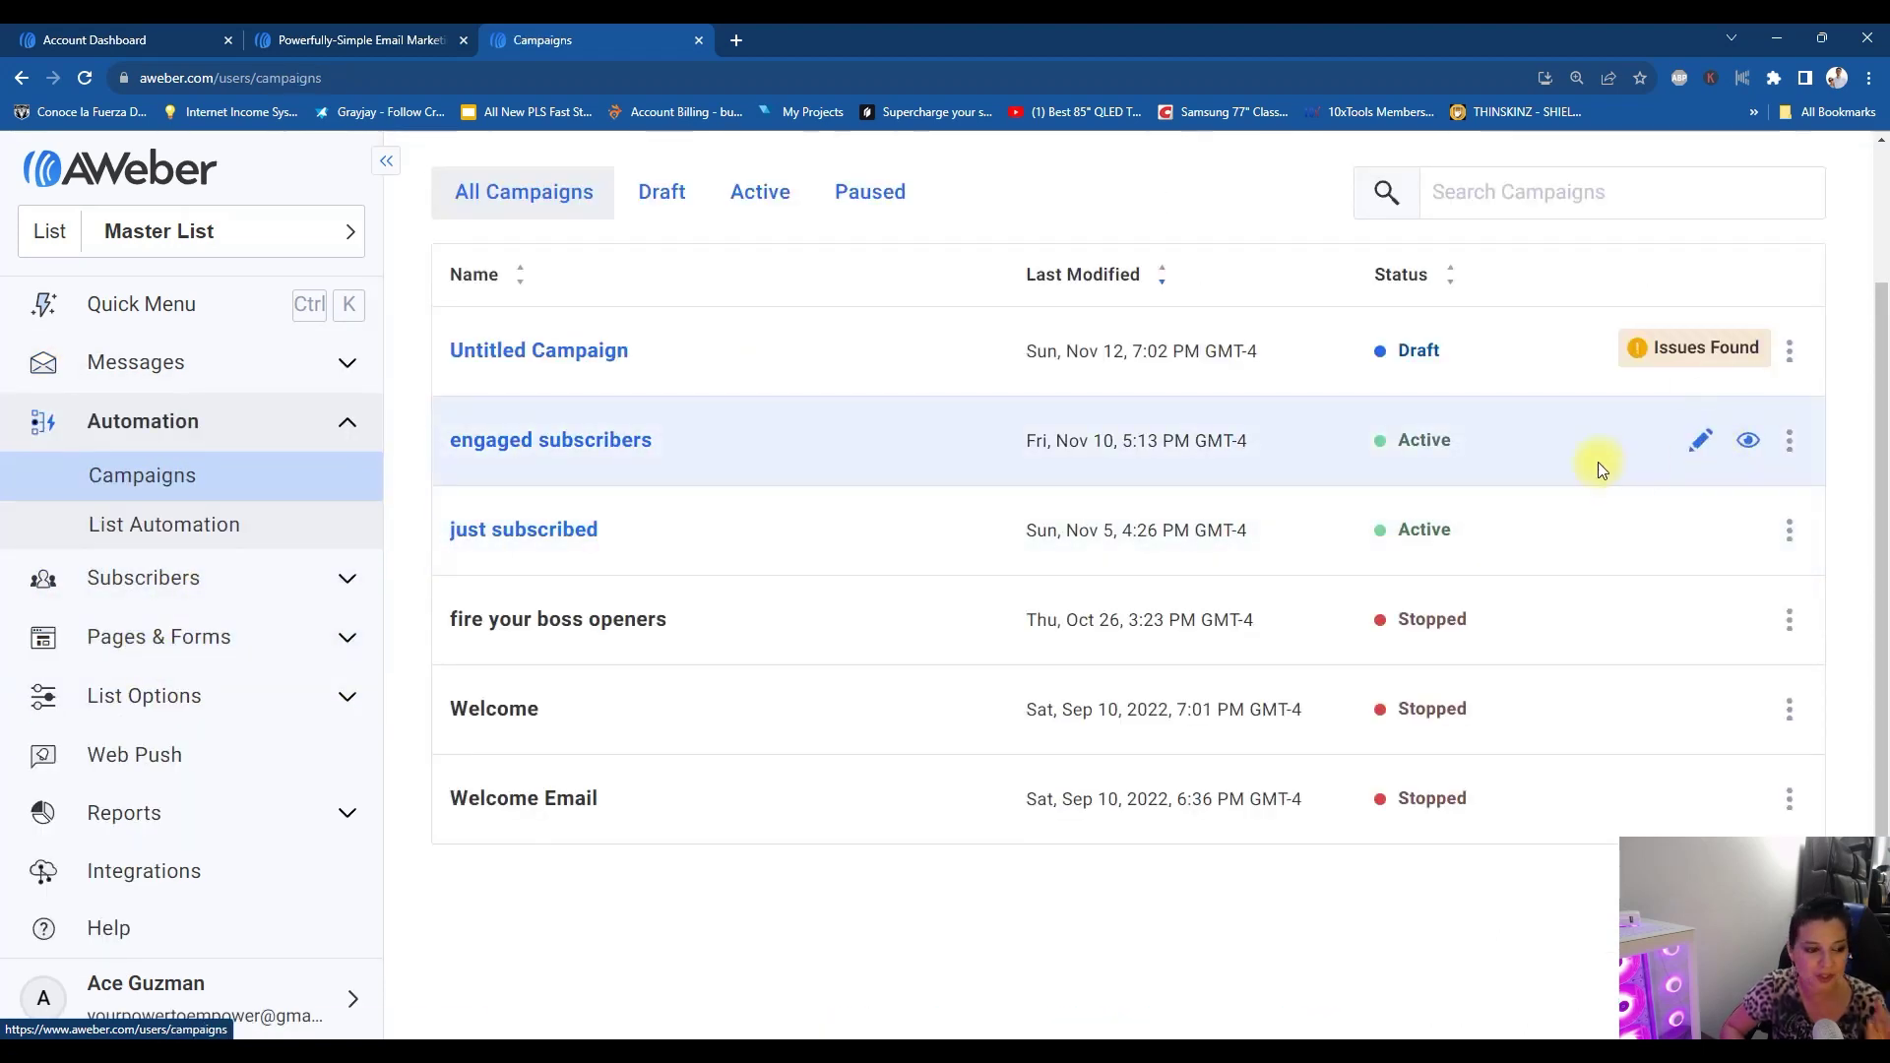
left_click(1751, 448)
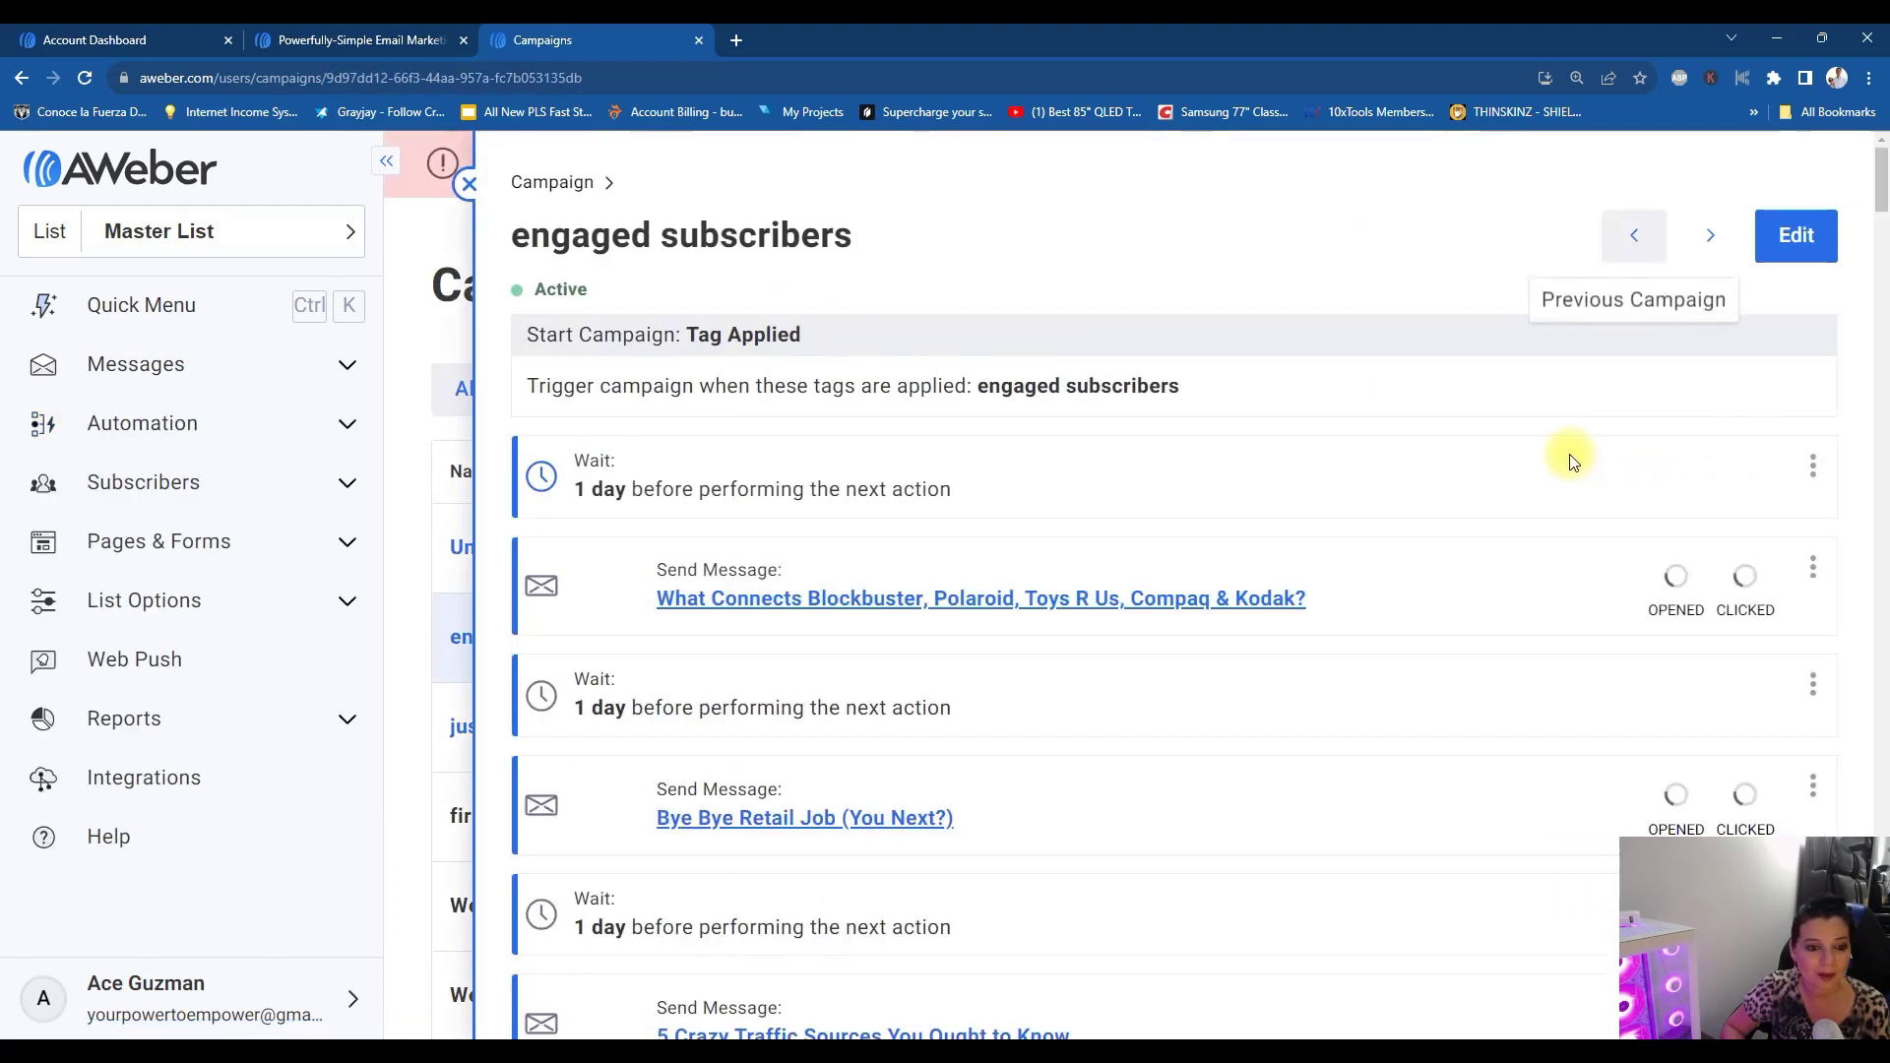
scroll(1550, 472, "down", 4)
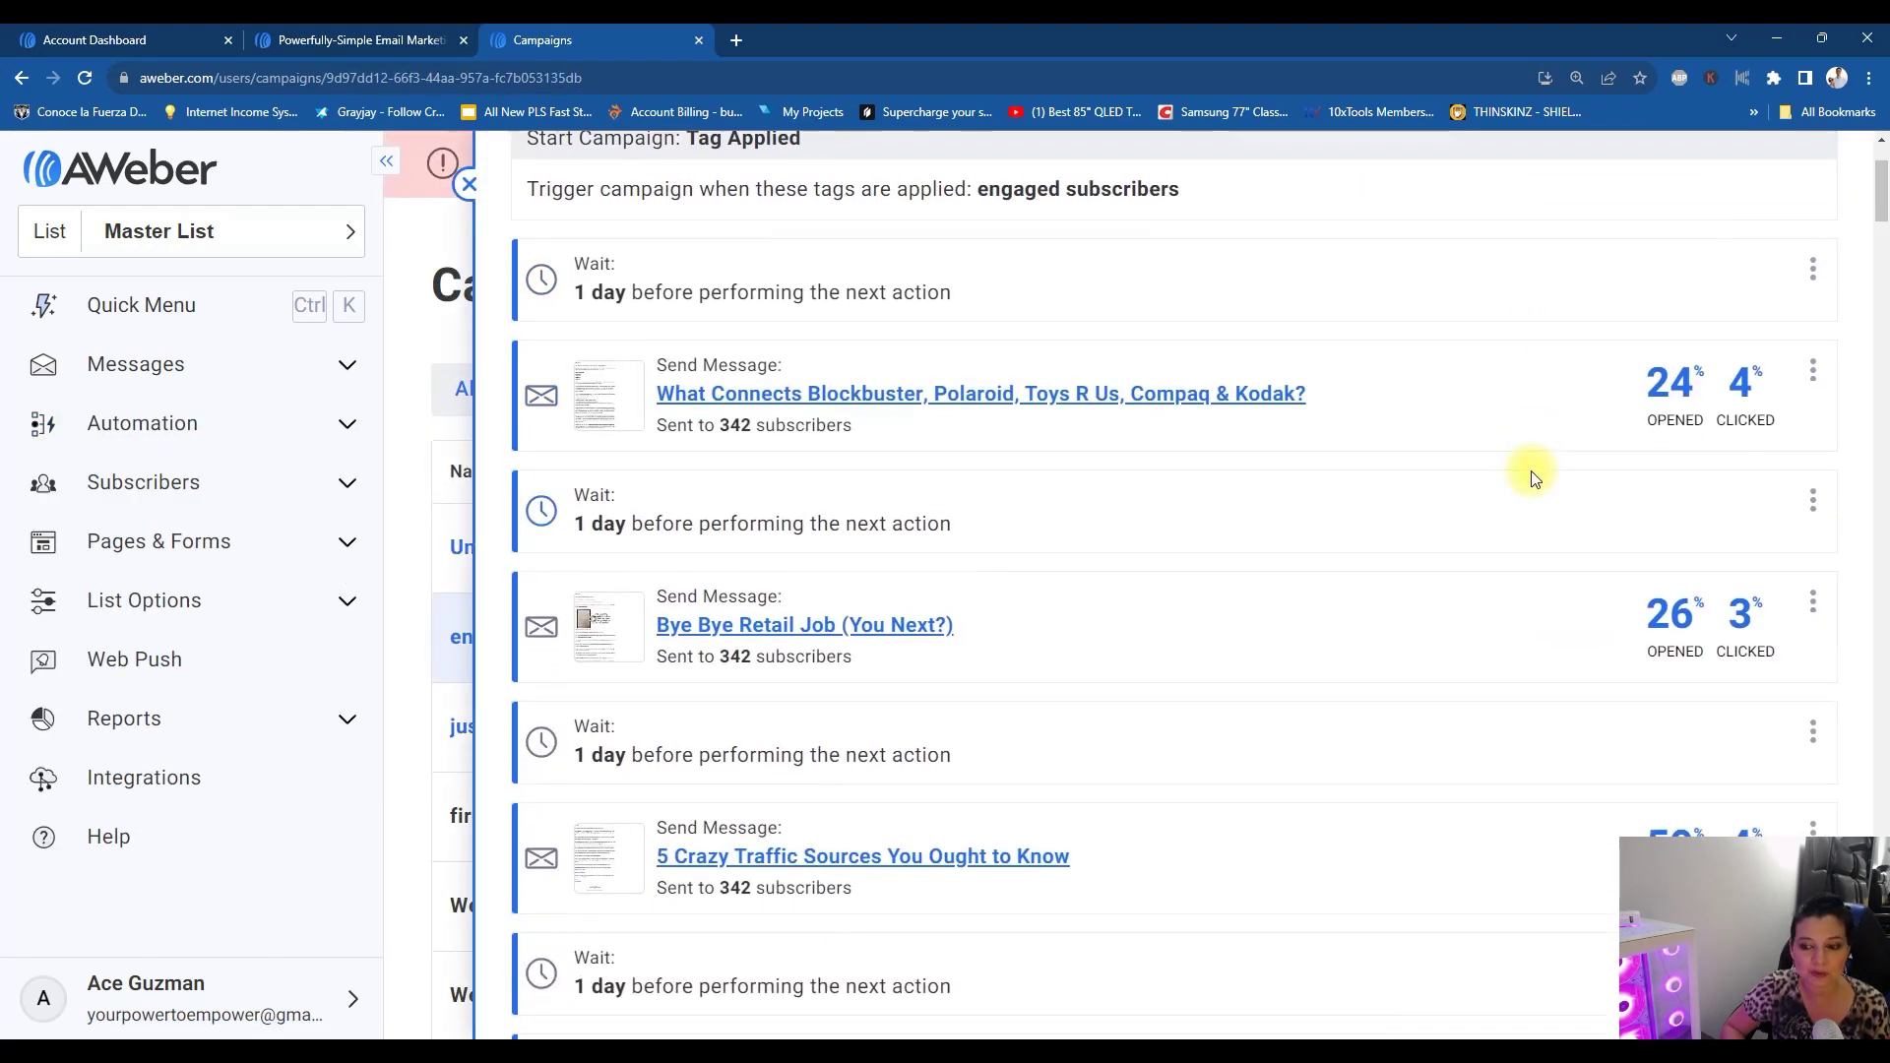
scroll(1532, 477, "down", 4)
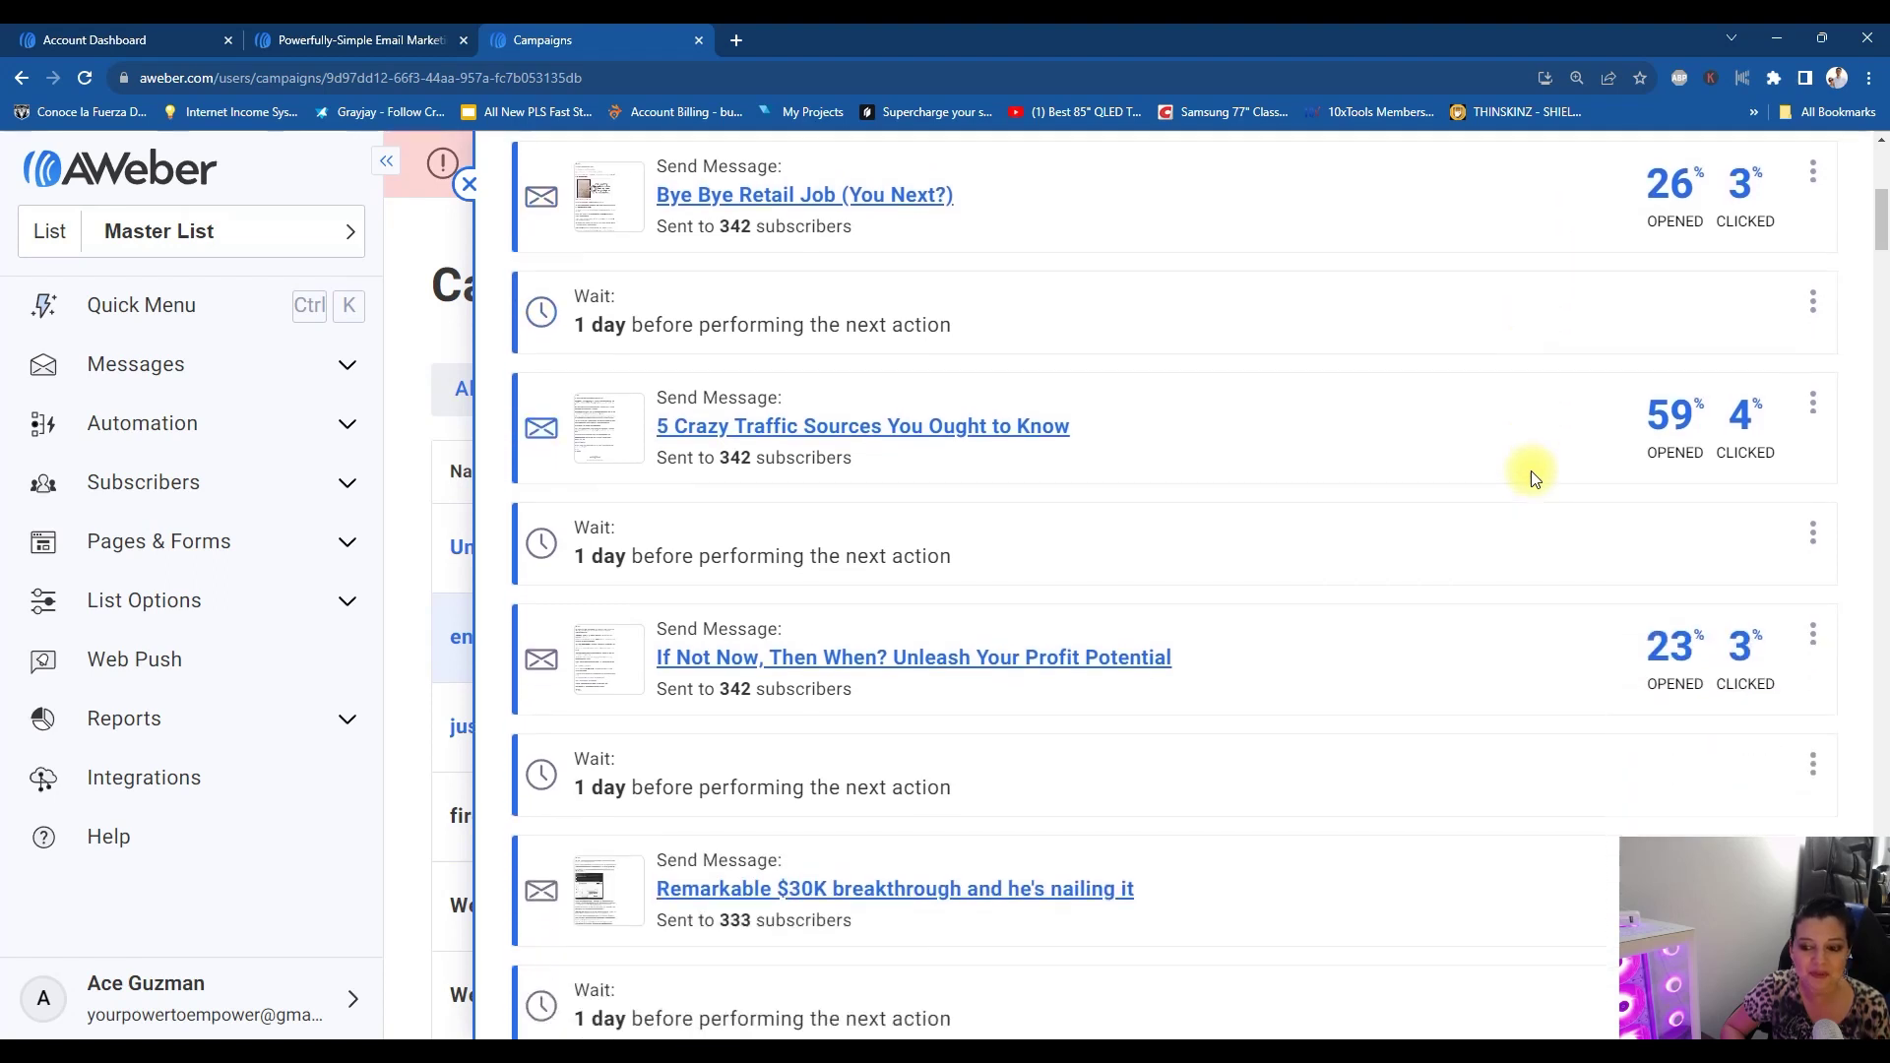
scroll(1532, 477, "down", 3)
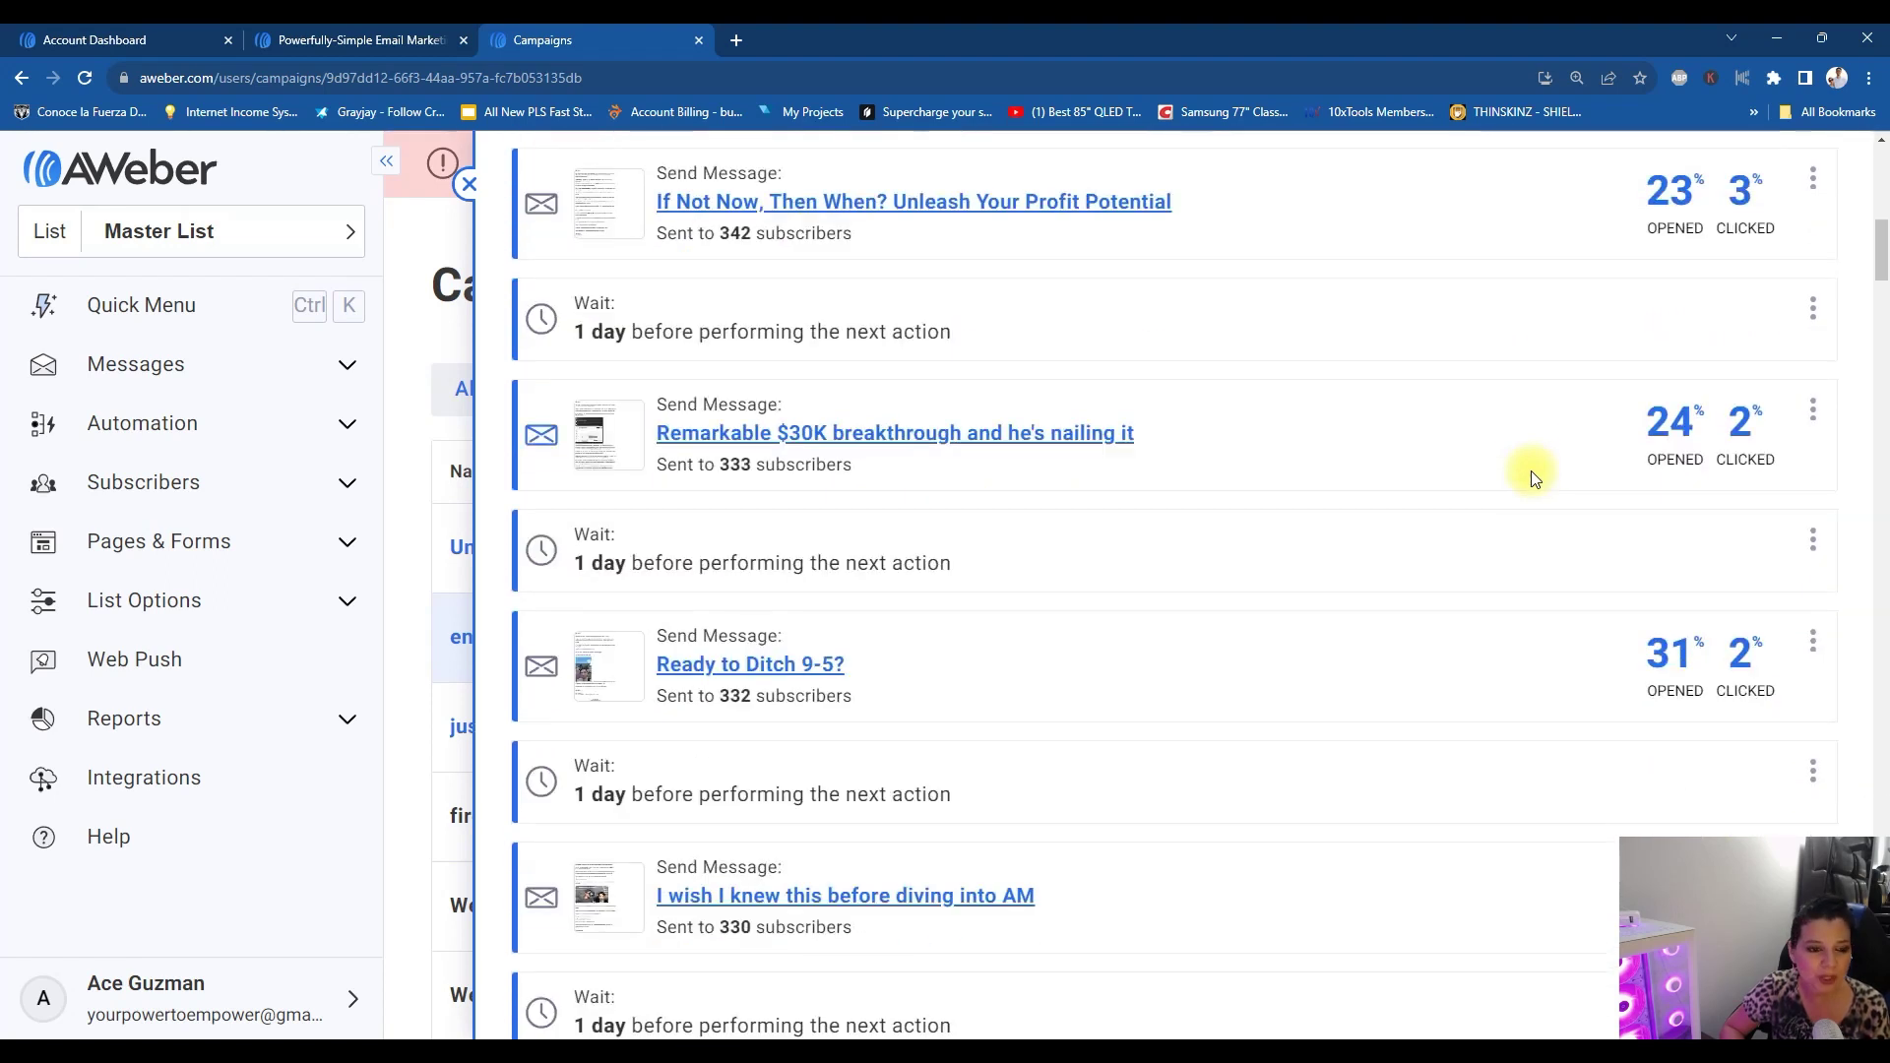
scroll(1532, 477, "down", 1)
scroll(1532, 478, "down", 6)
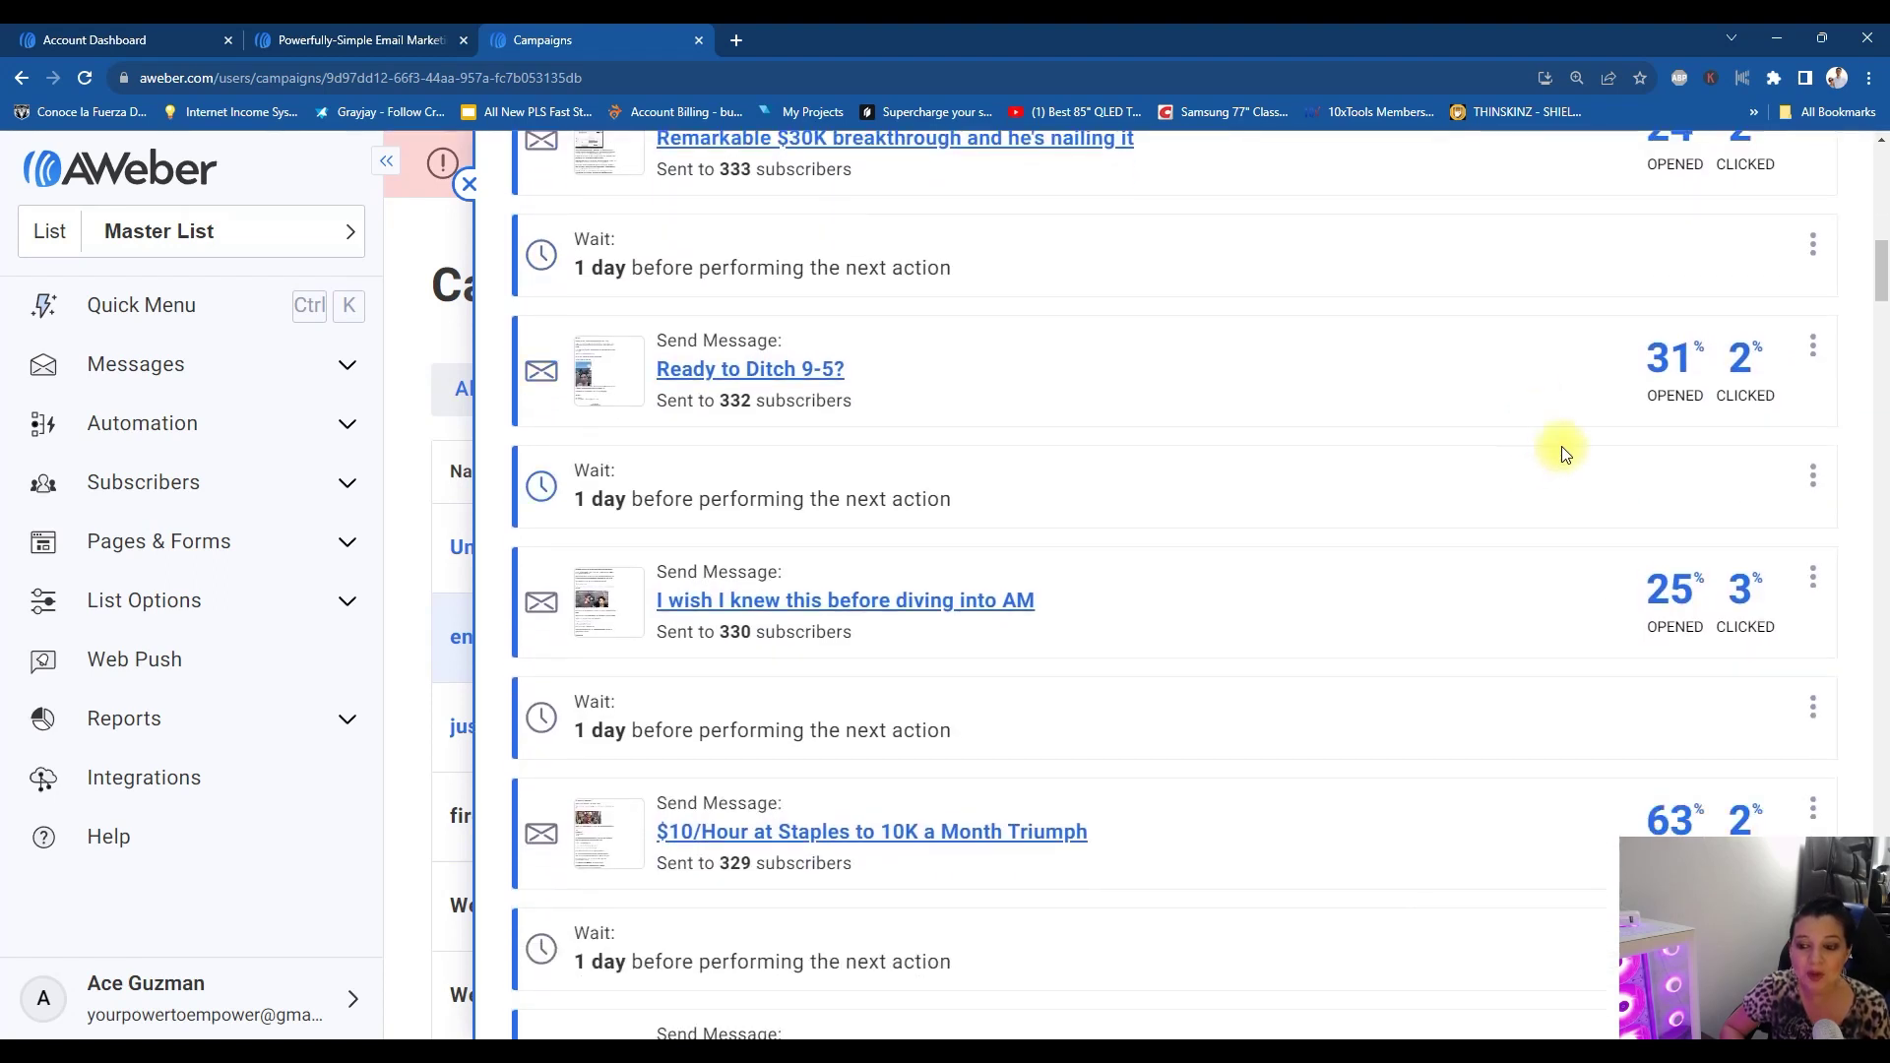
scroll(1548, 487, "down", 1)
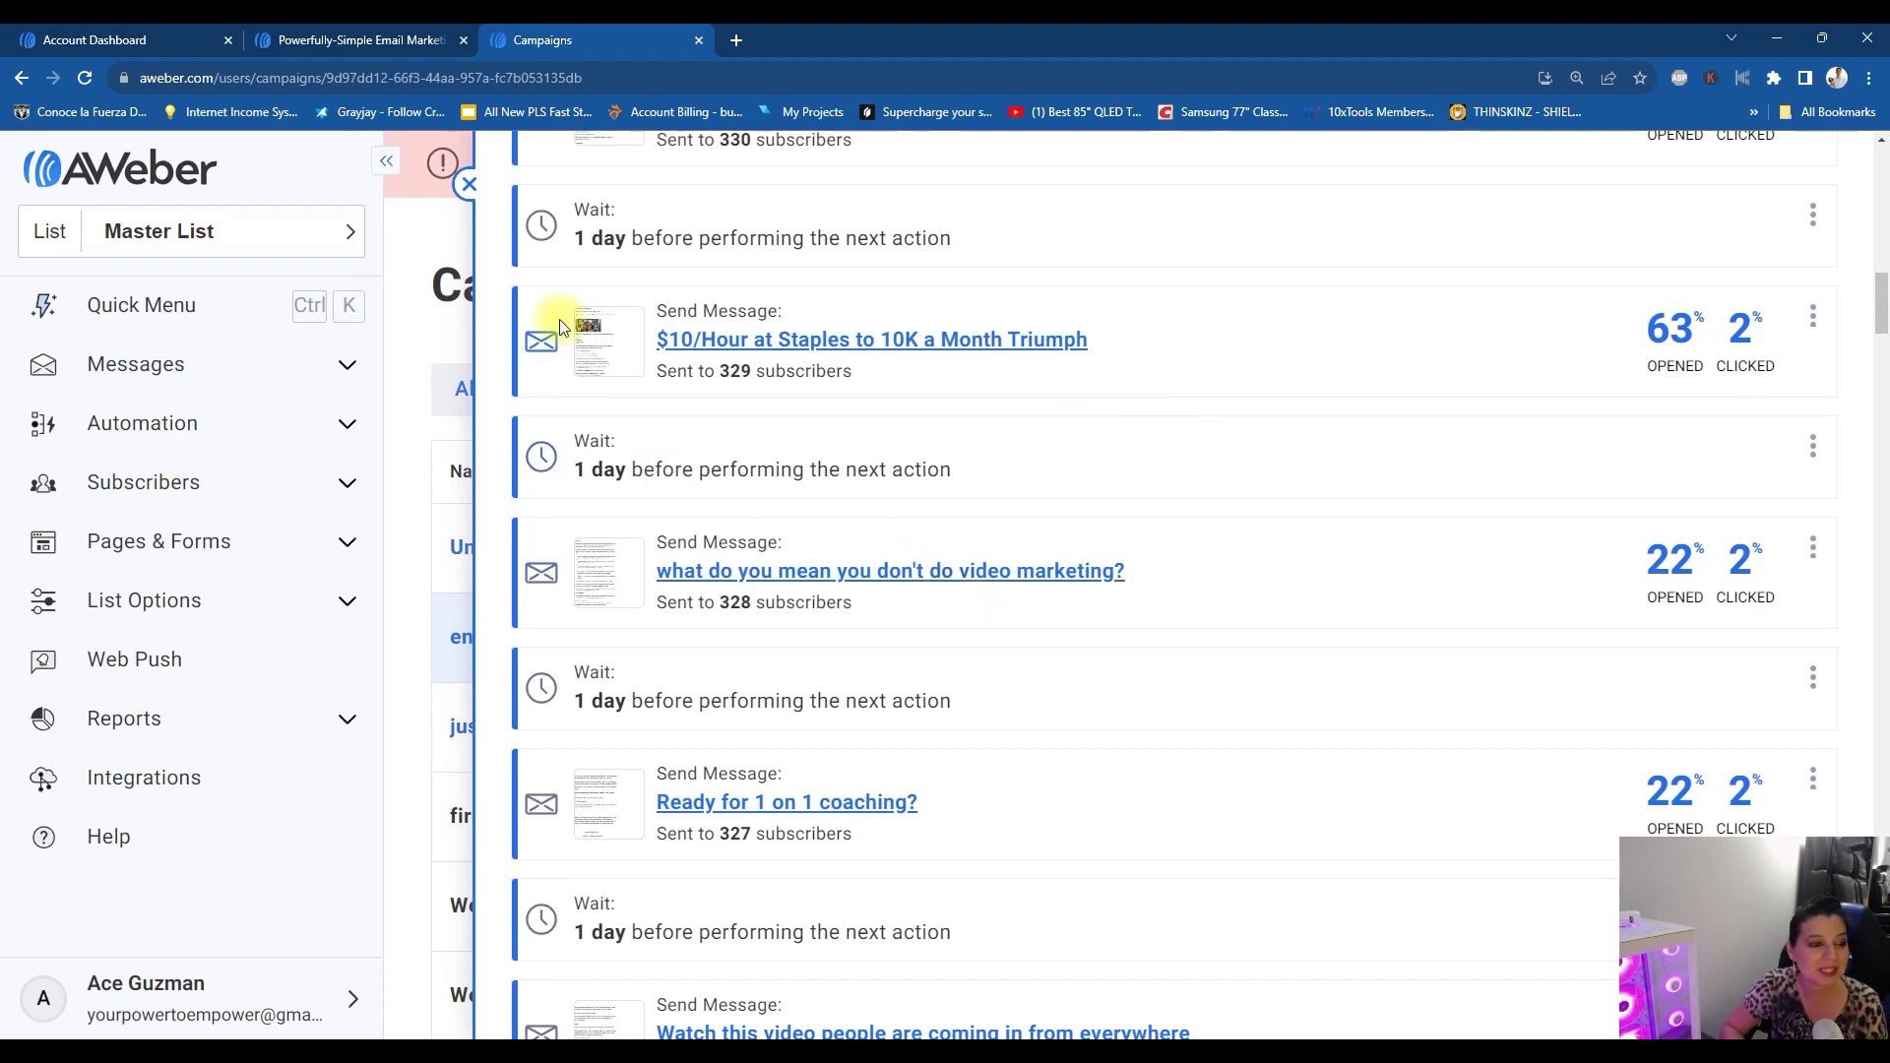
left_click(469, 184)
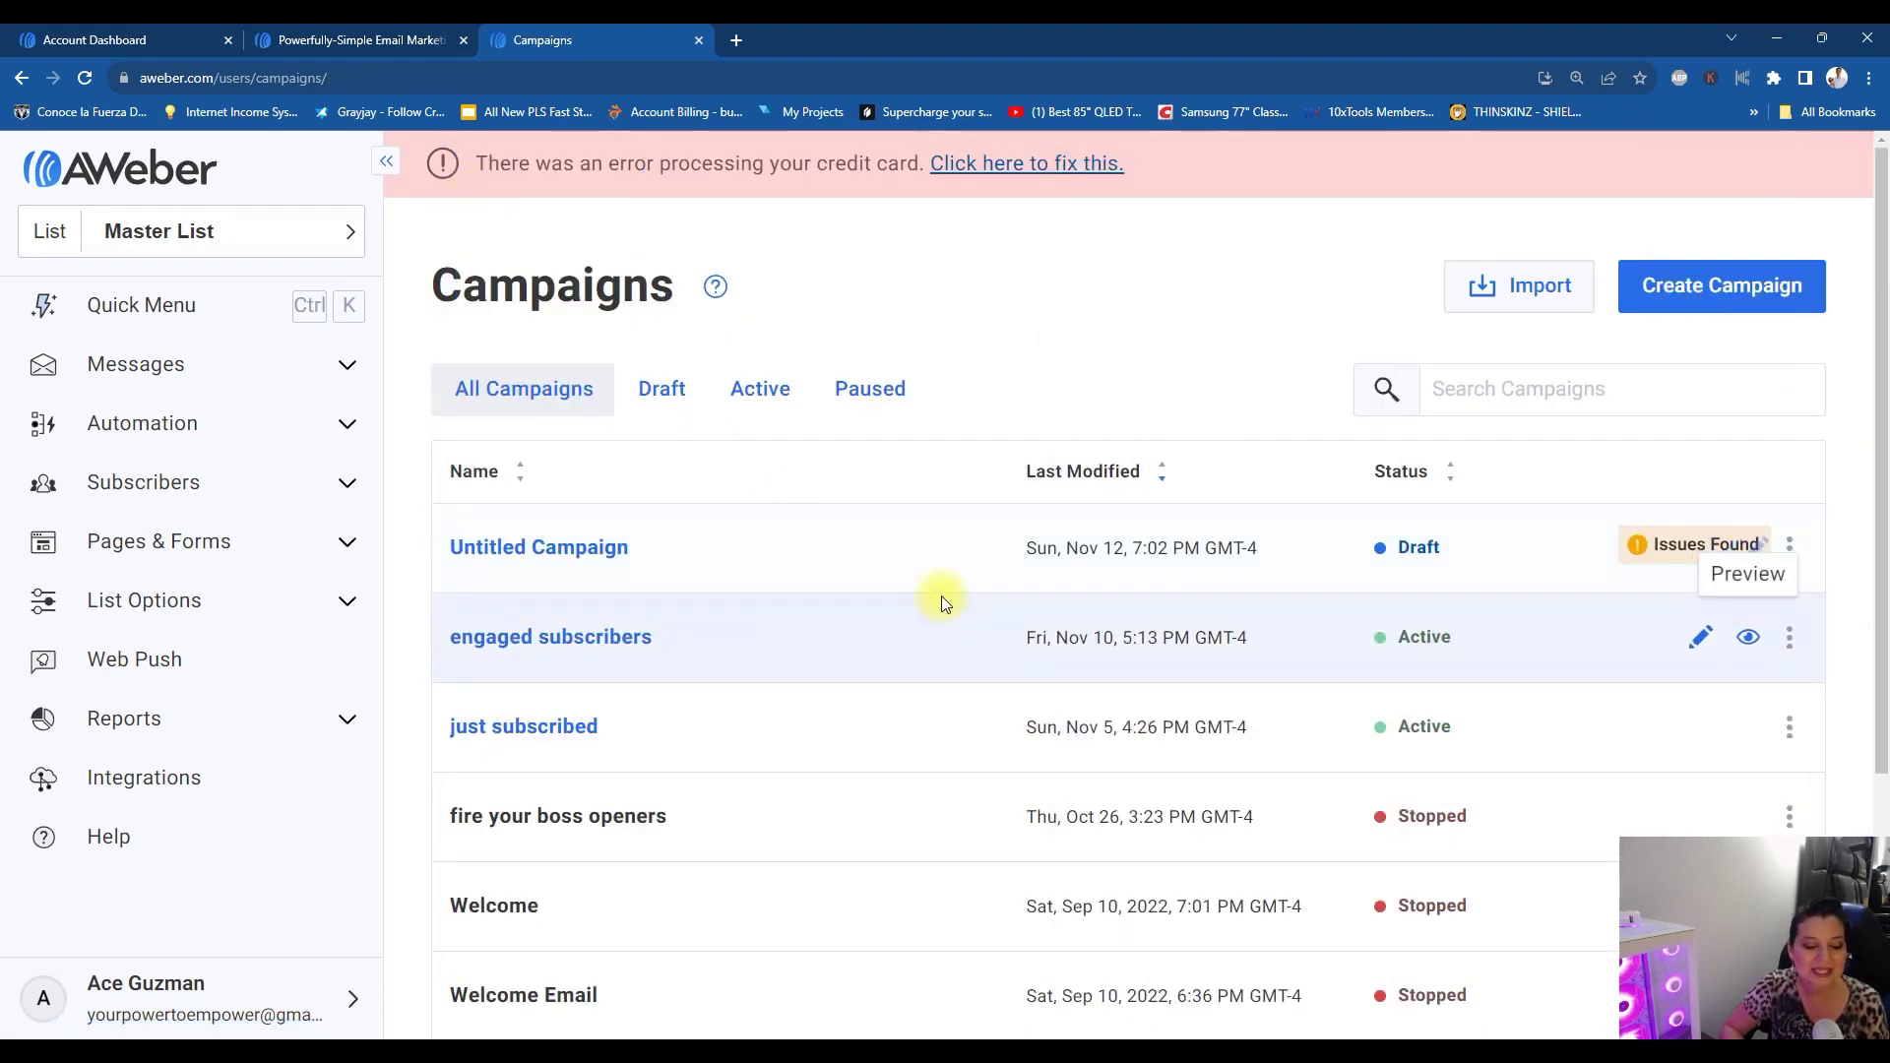
Choose Create Campaign on the Campaigns page to reach the Choose a Template page.
scroll(907, 581, "down", 1)
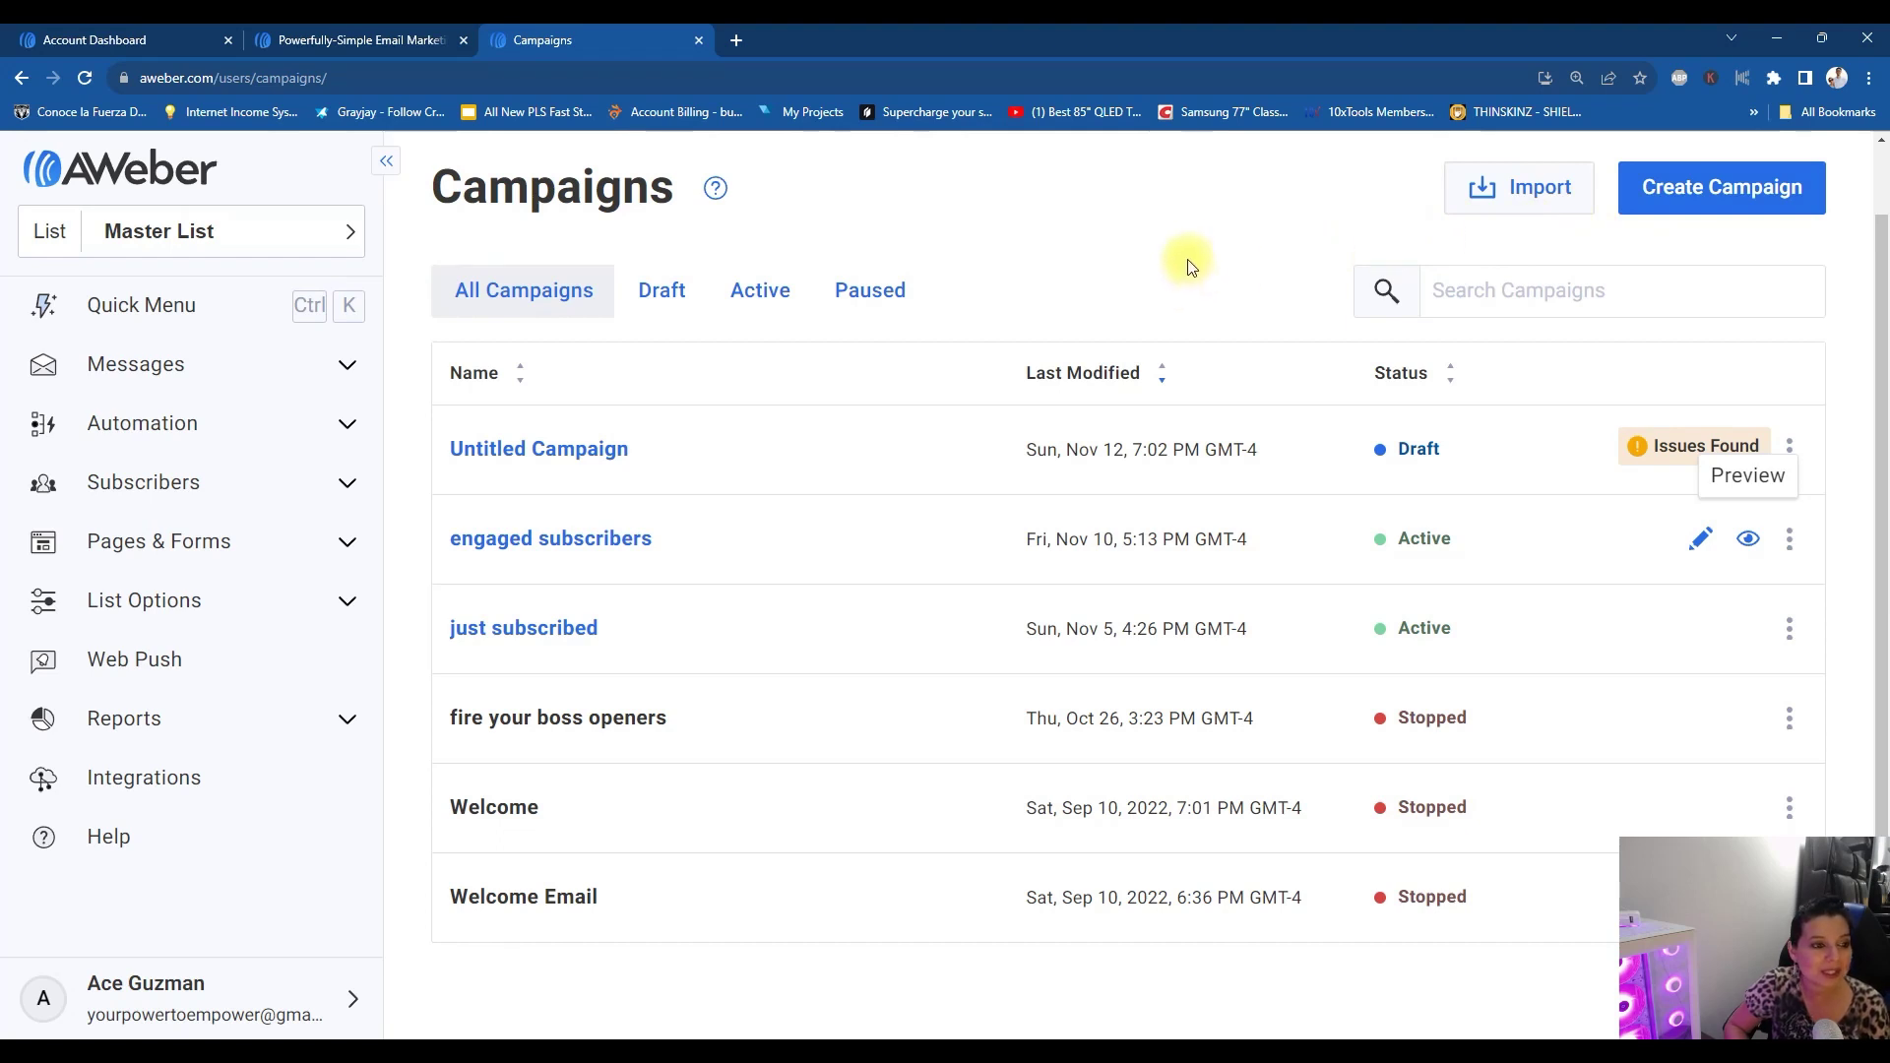
left_click(1710, 205)
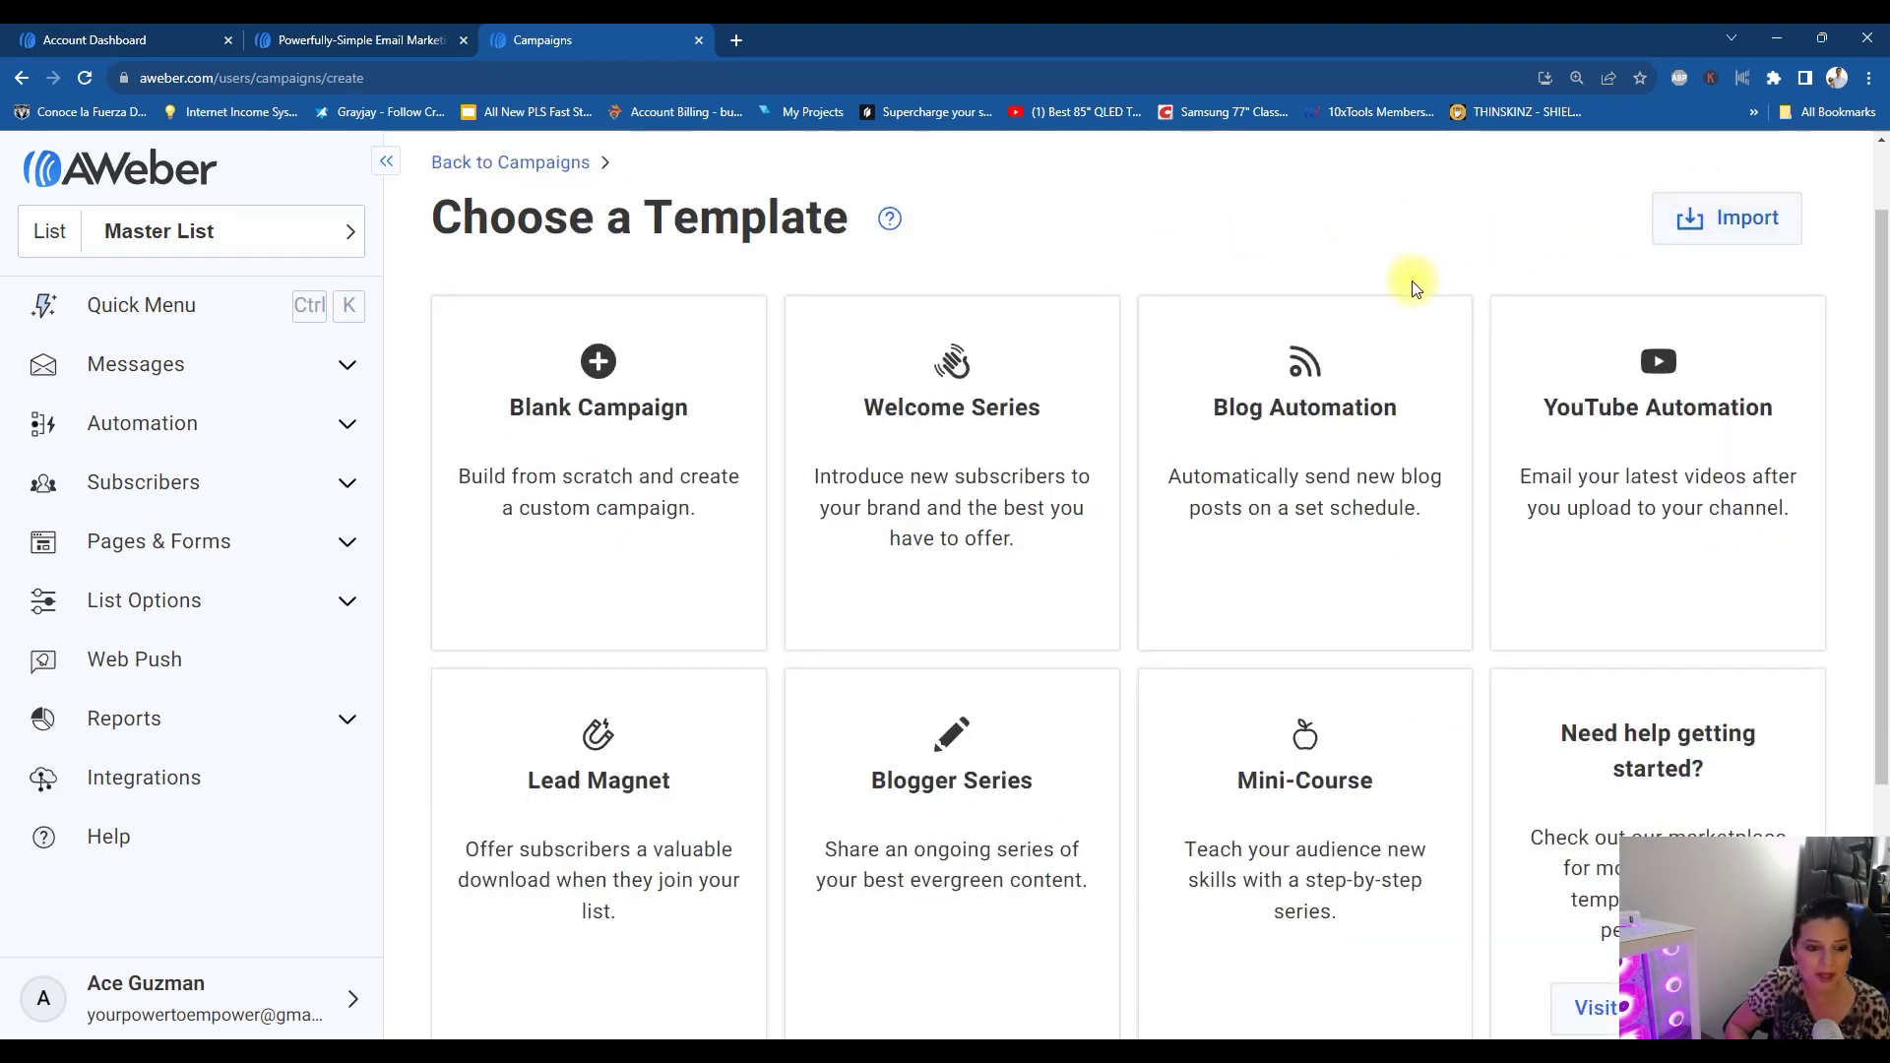
Select the Blank Campaign template to open an untitled campaign in the Campaign Editor.
mouse_move(734, 301)
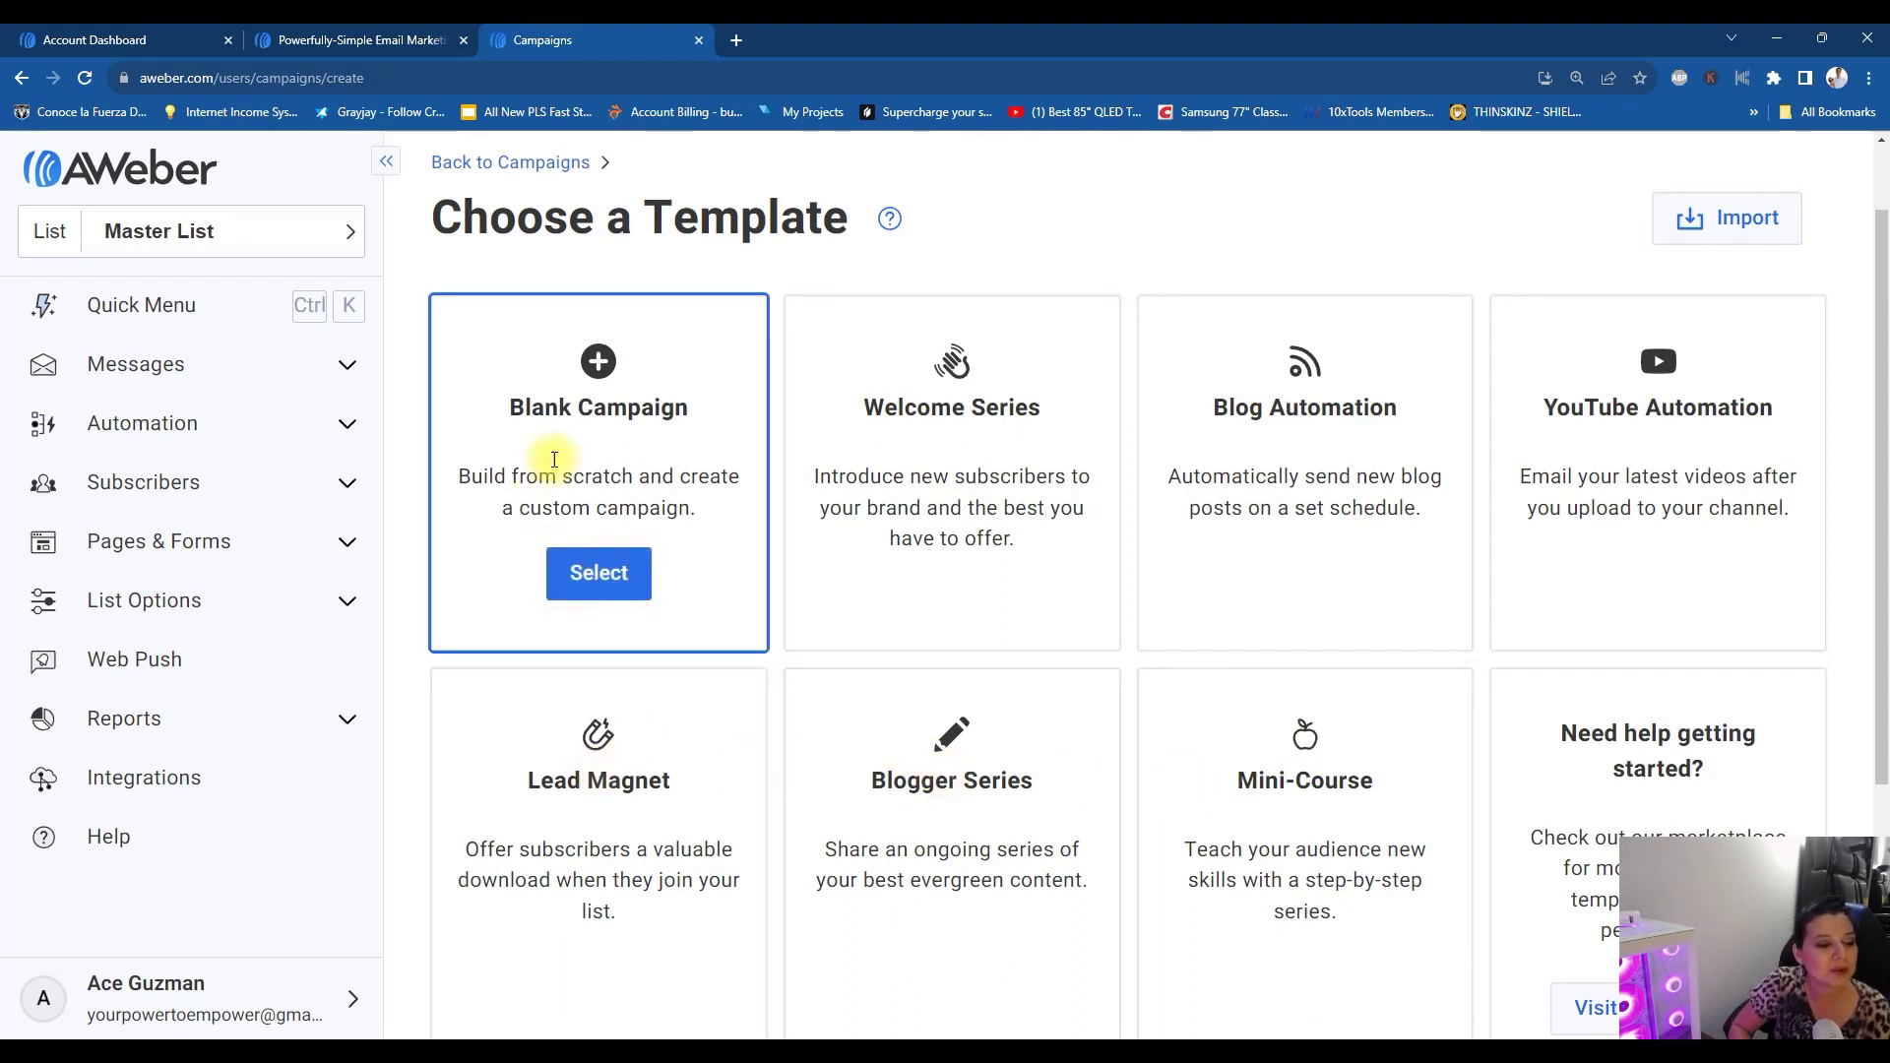
left_click(598, 573)
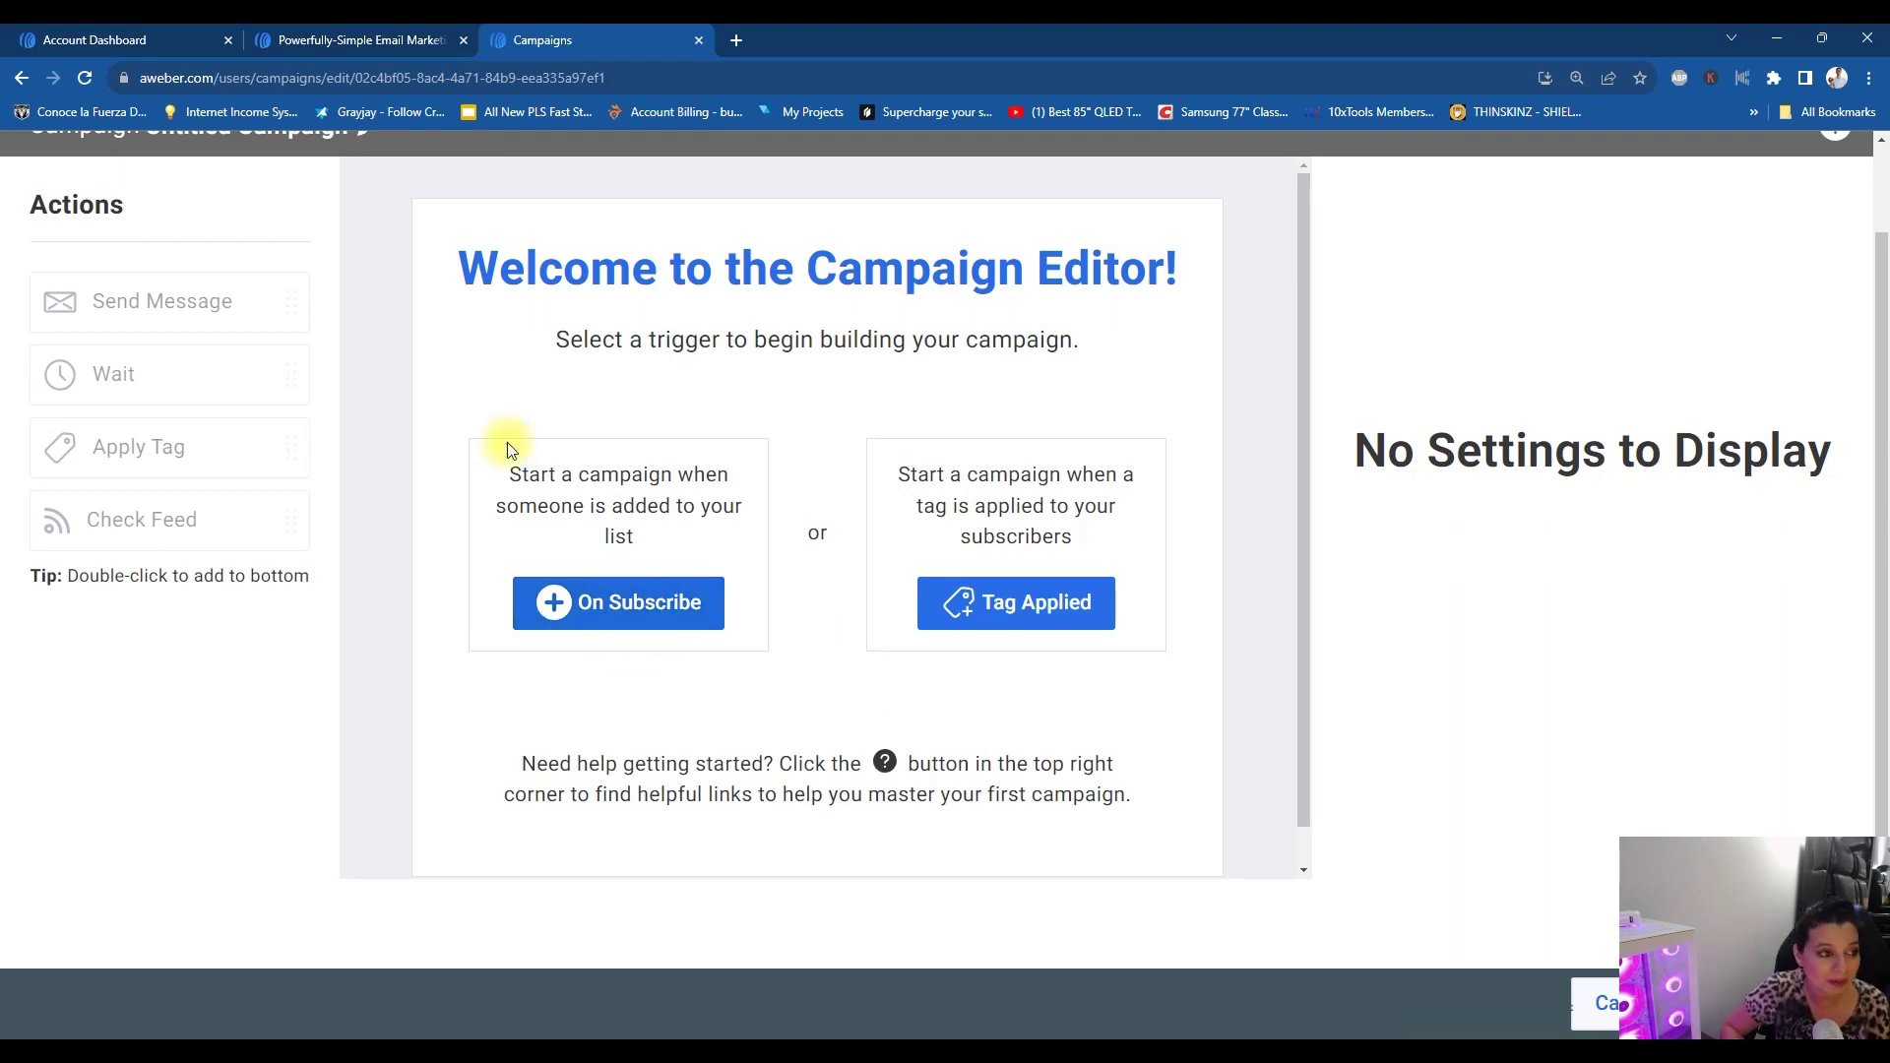
Leave the Campaign Editor for the Account Dashboard via the AWeber logo.
scroll(404, 411, "up", 1)
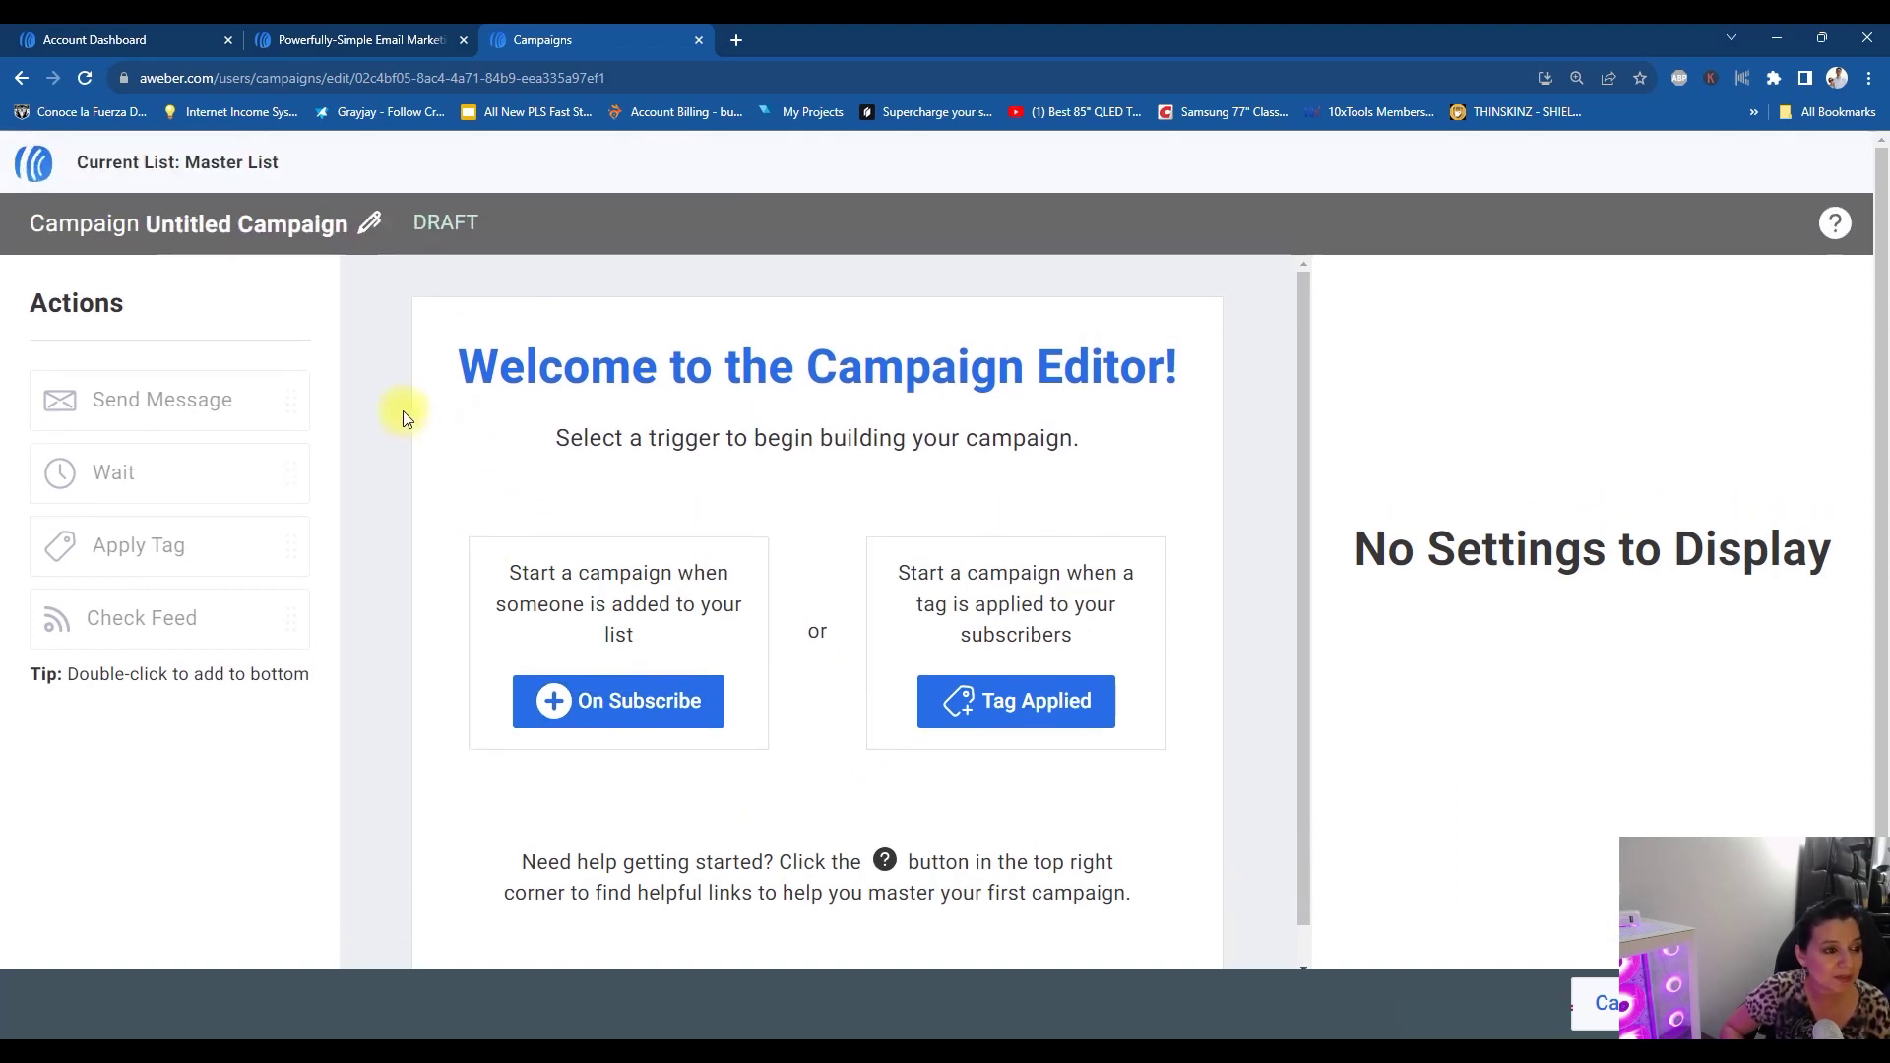
left_click(39, 167)
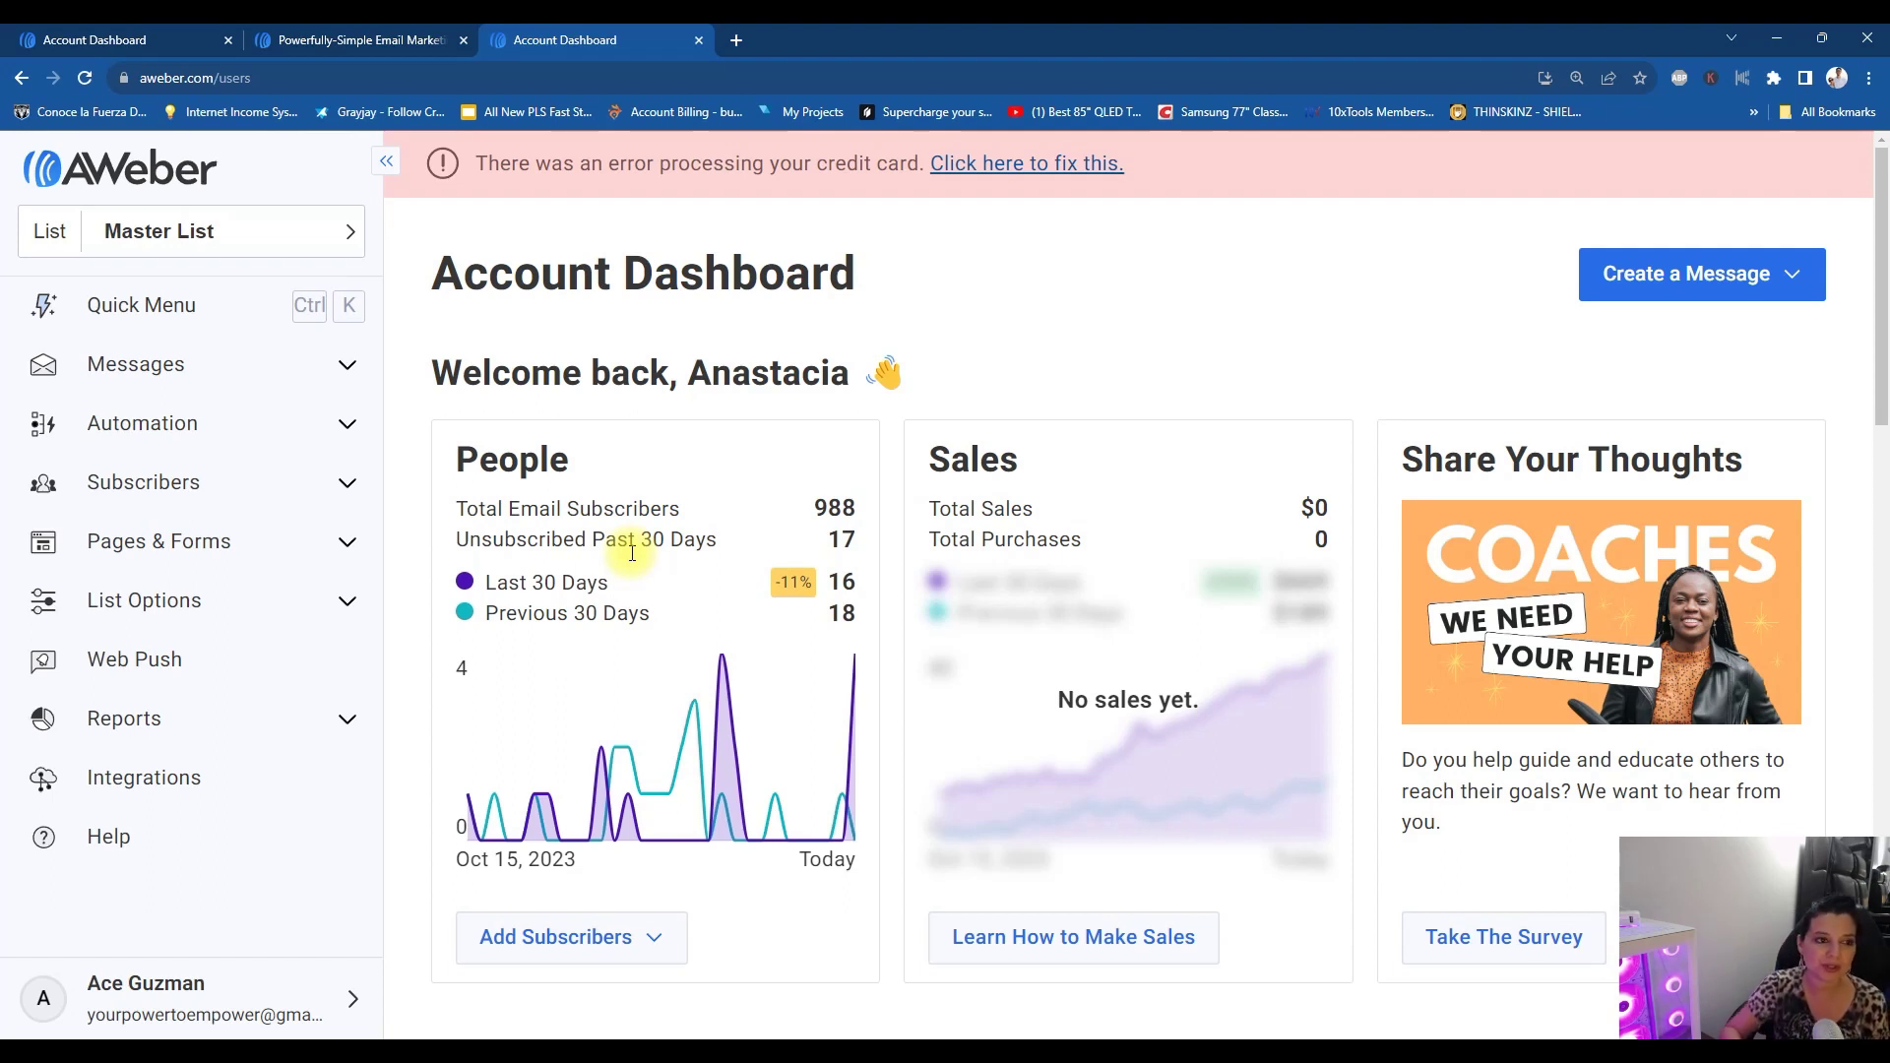
left_click(735, 41)
Load aceandrichpages.com/aweber and scroll down to Bonus Offers #2 and #3.
type("aceandrichpages.com/aweber")
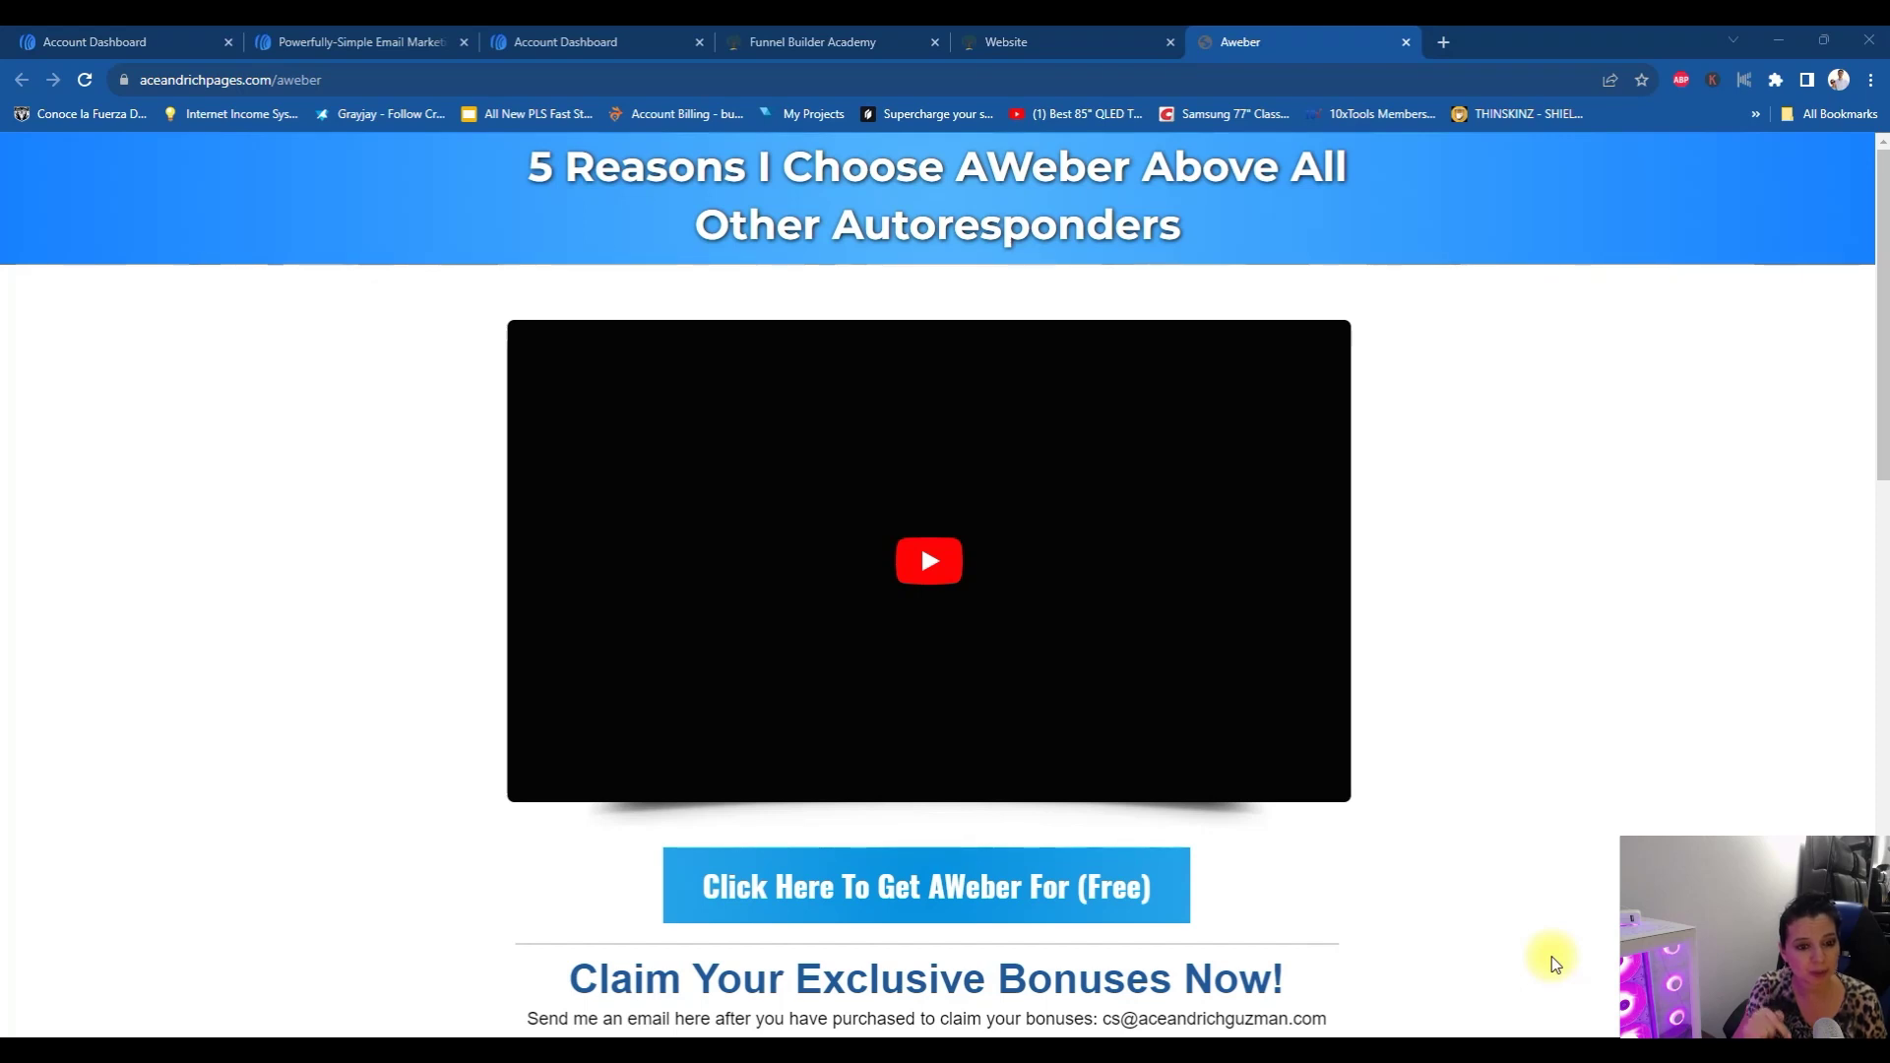
scroll(1532, 912, "down", 3)
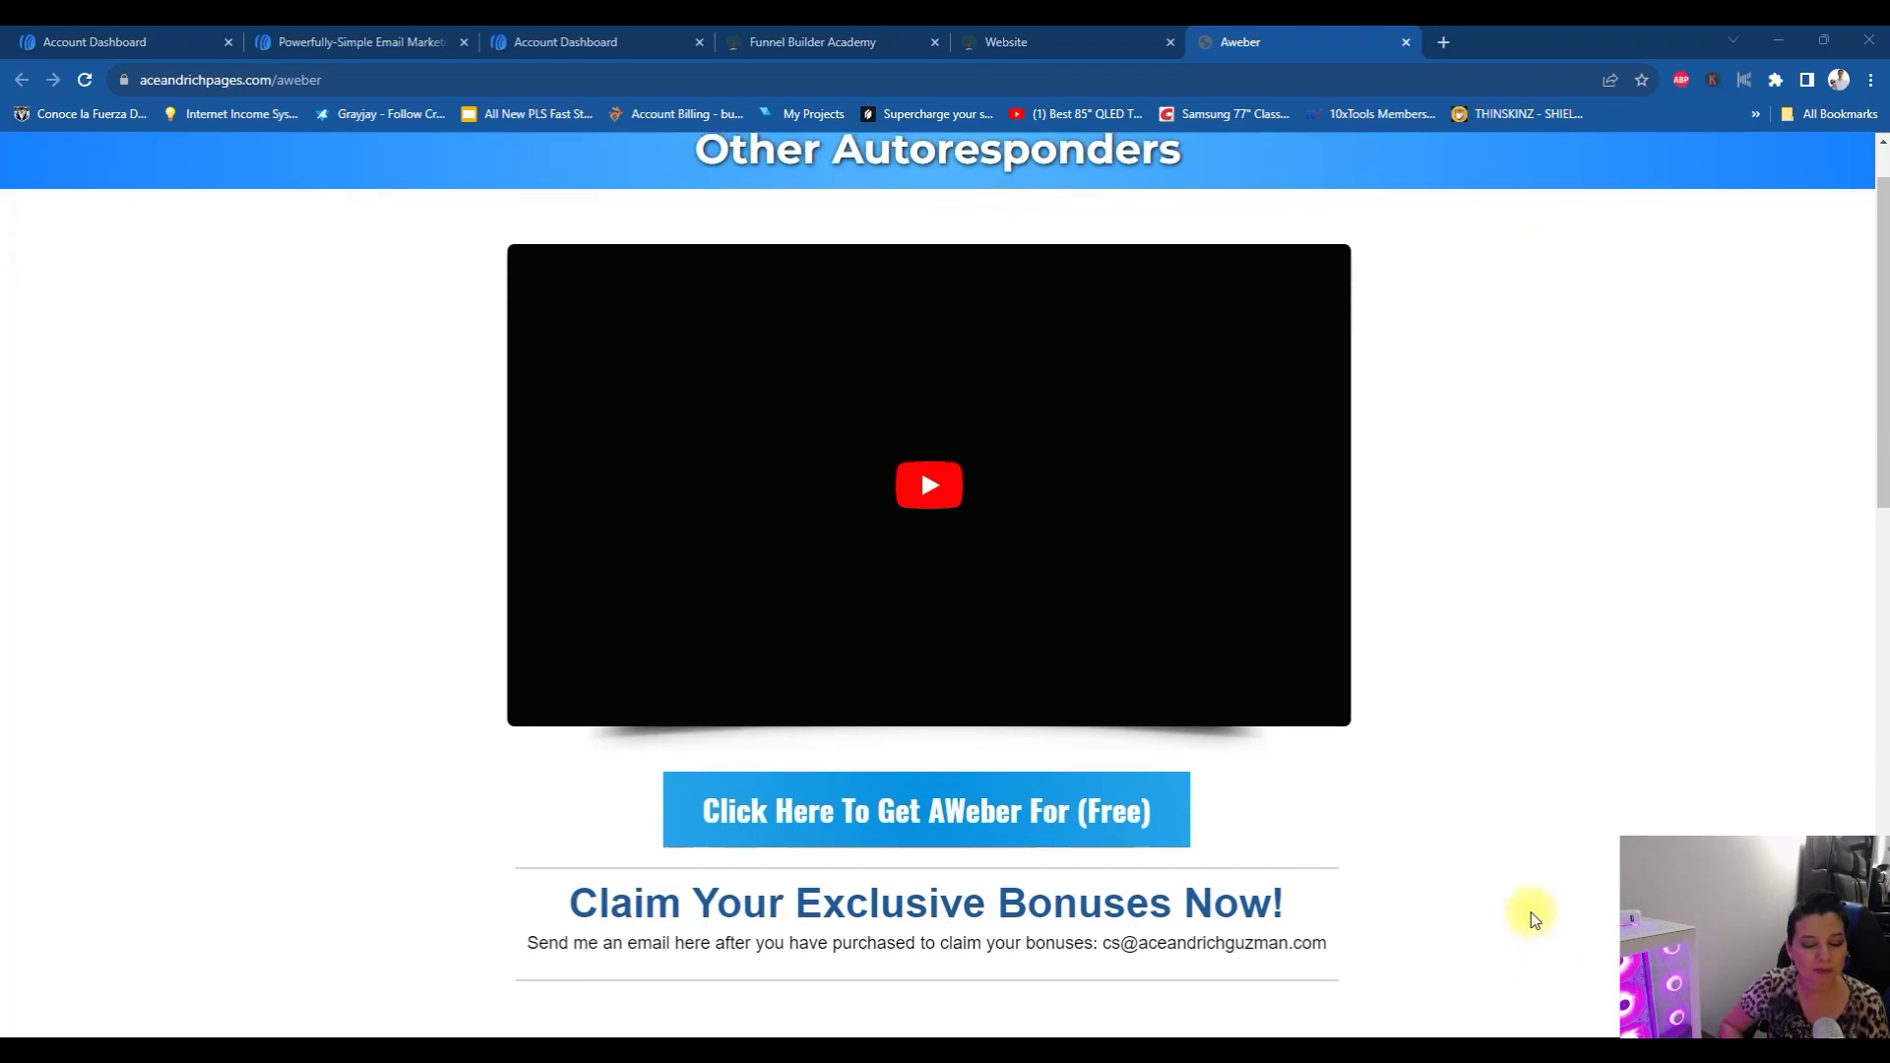
scroll(1494, 781, "down", 4)
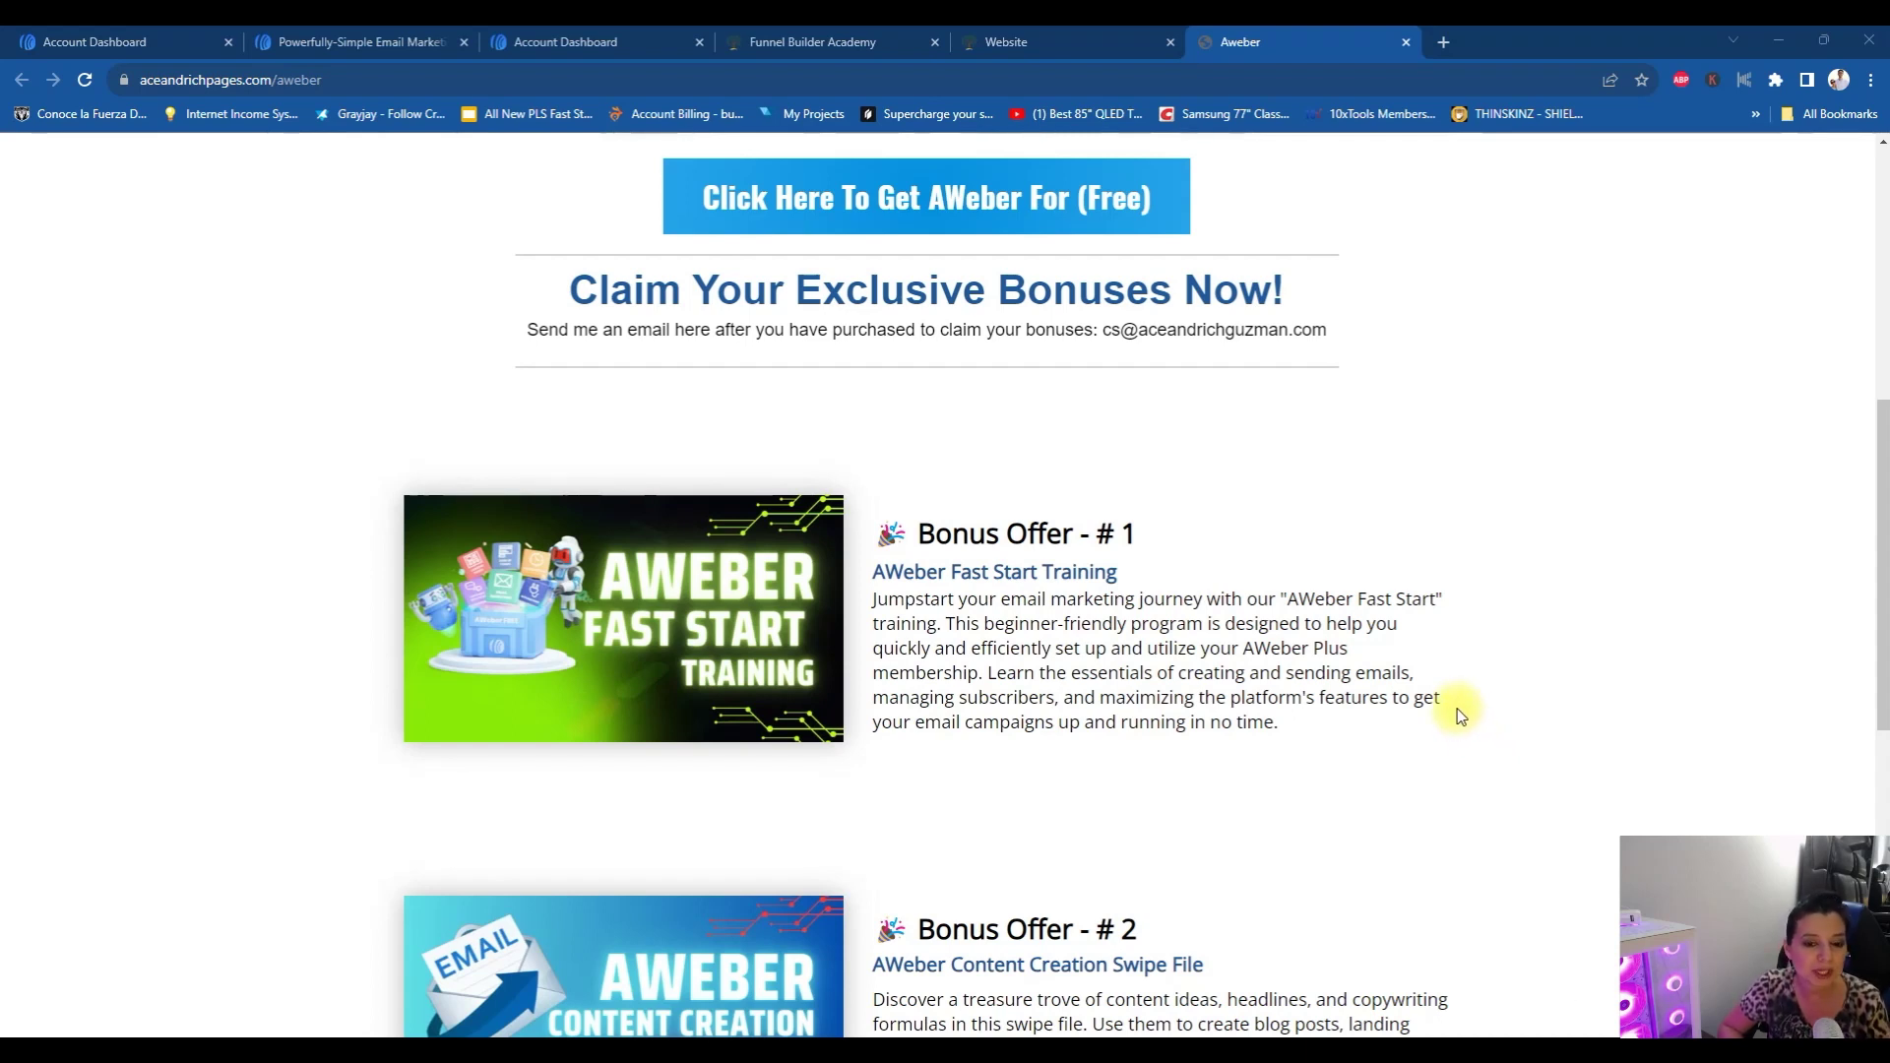
scroll(1455, 672, "down", 3)
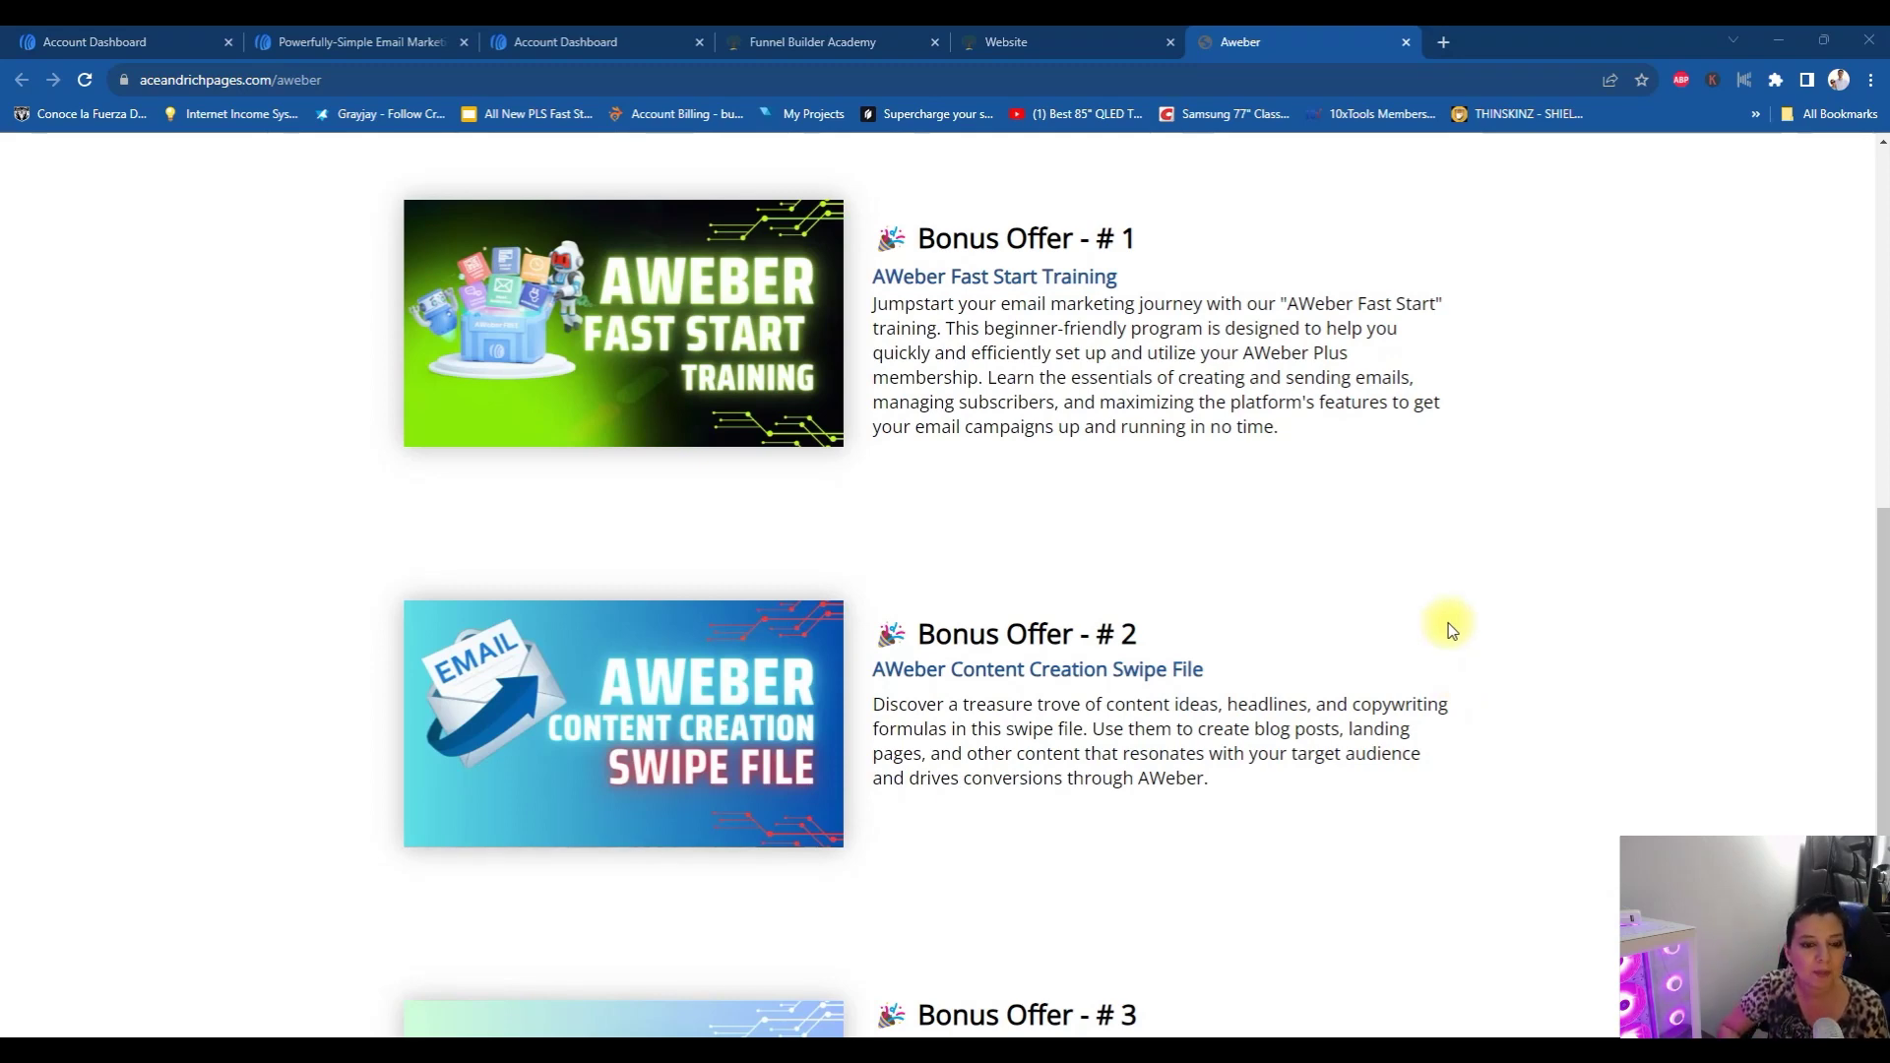
scroll(1435, 591, "down", 4)
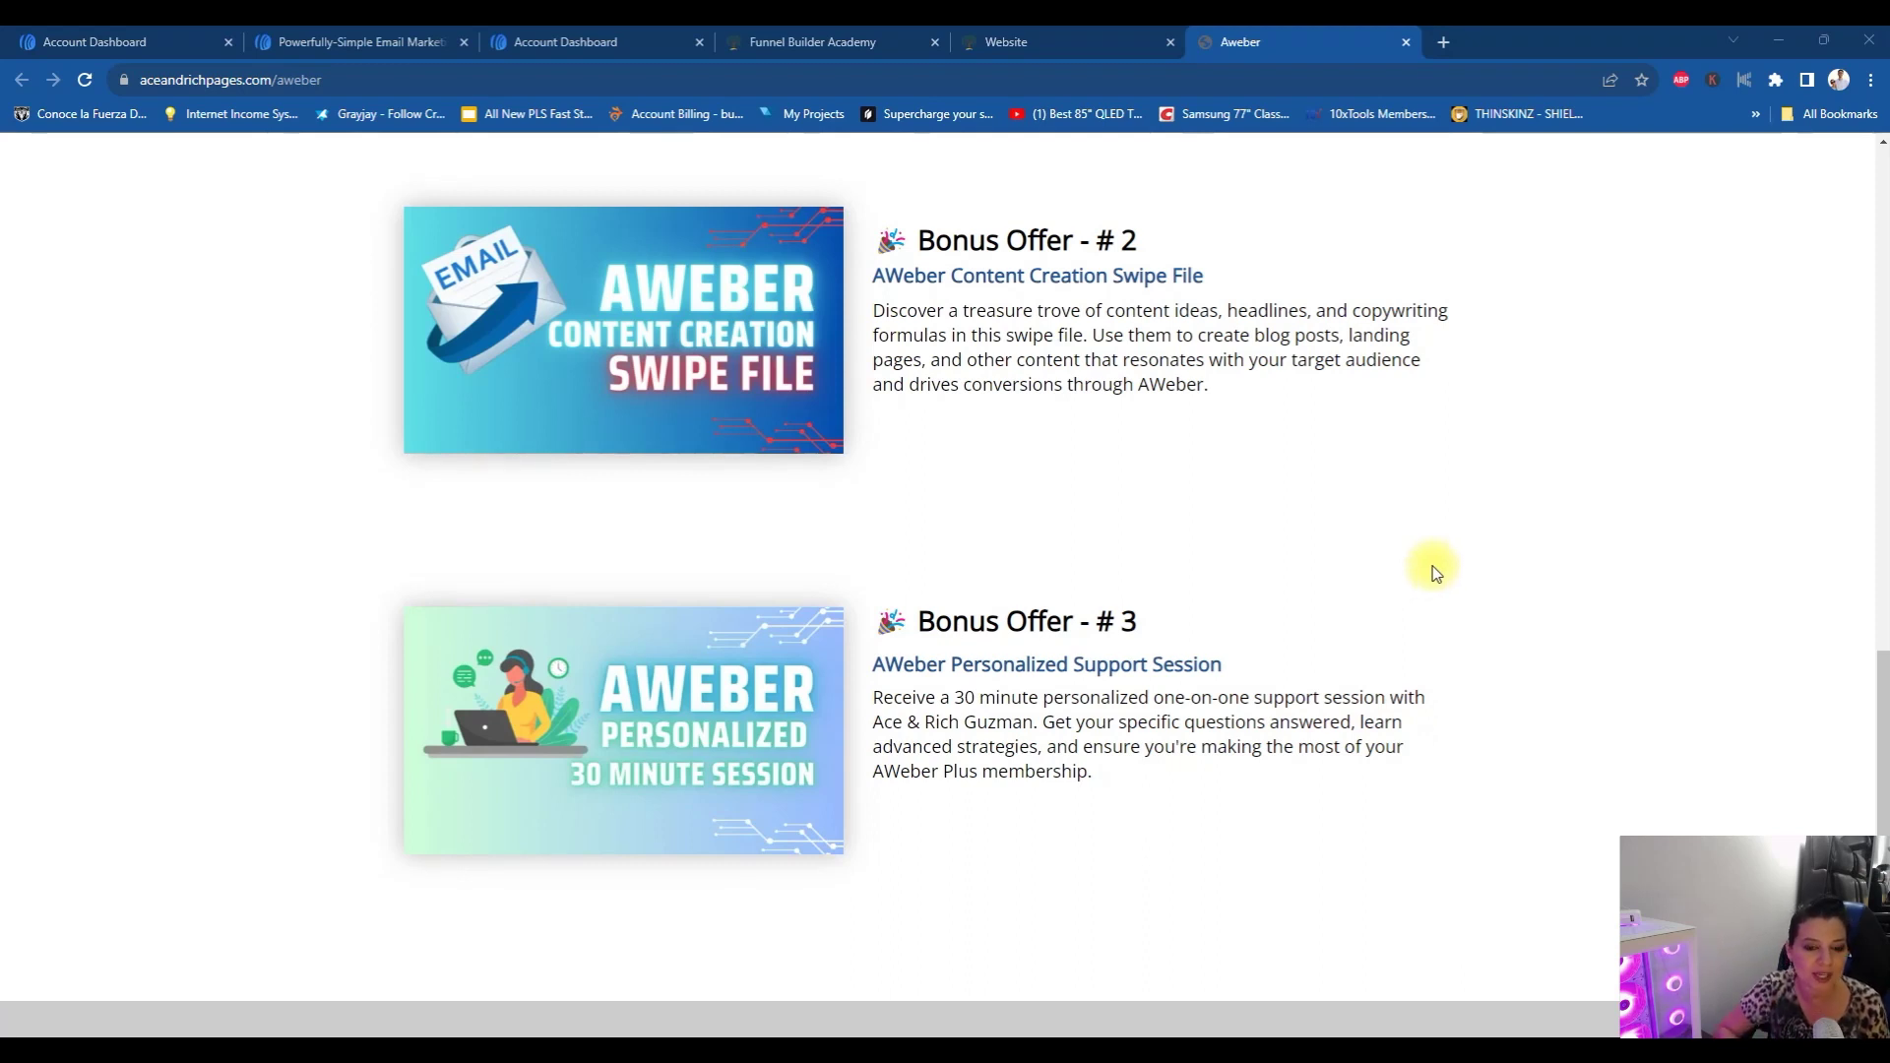
scroll(1386, 565, "down", 1)
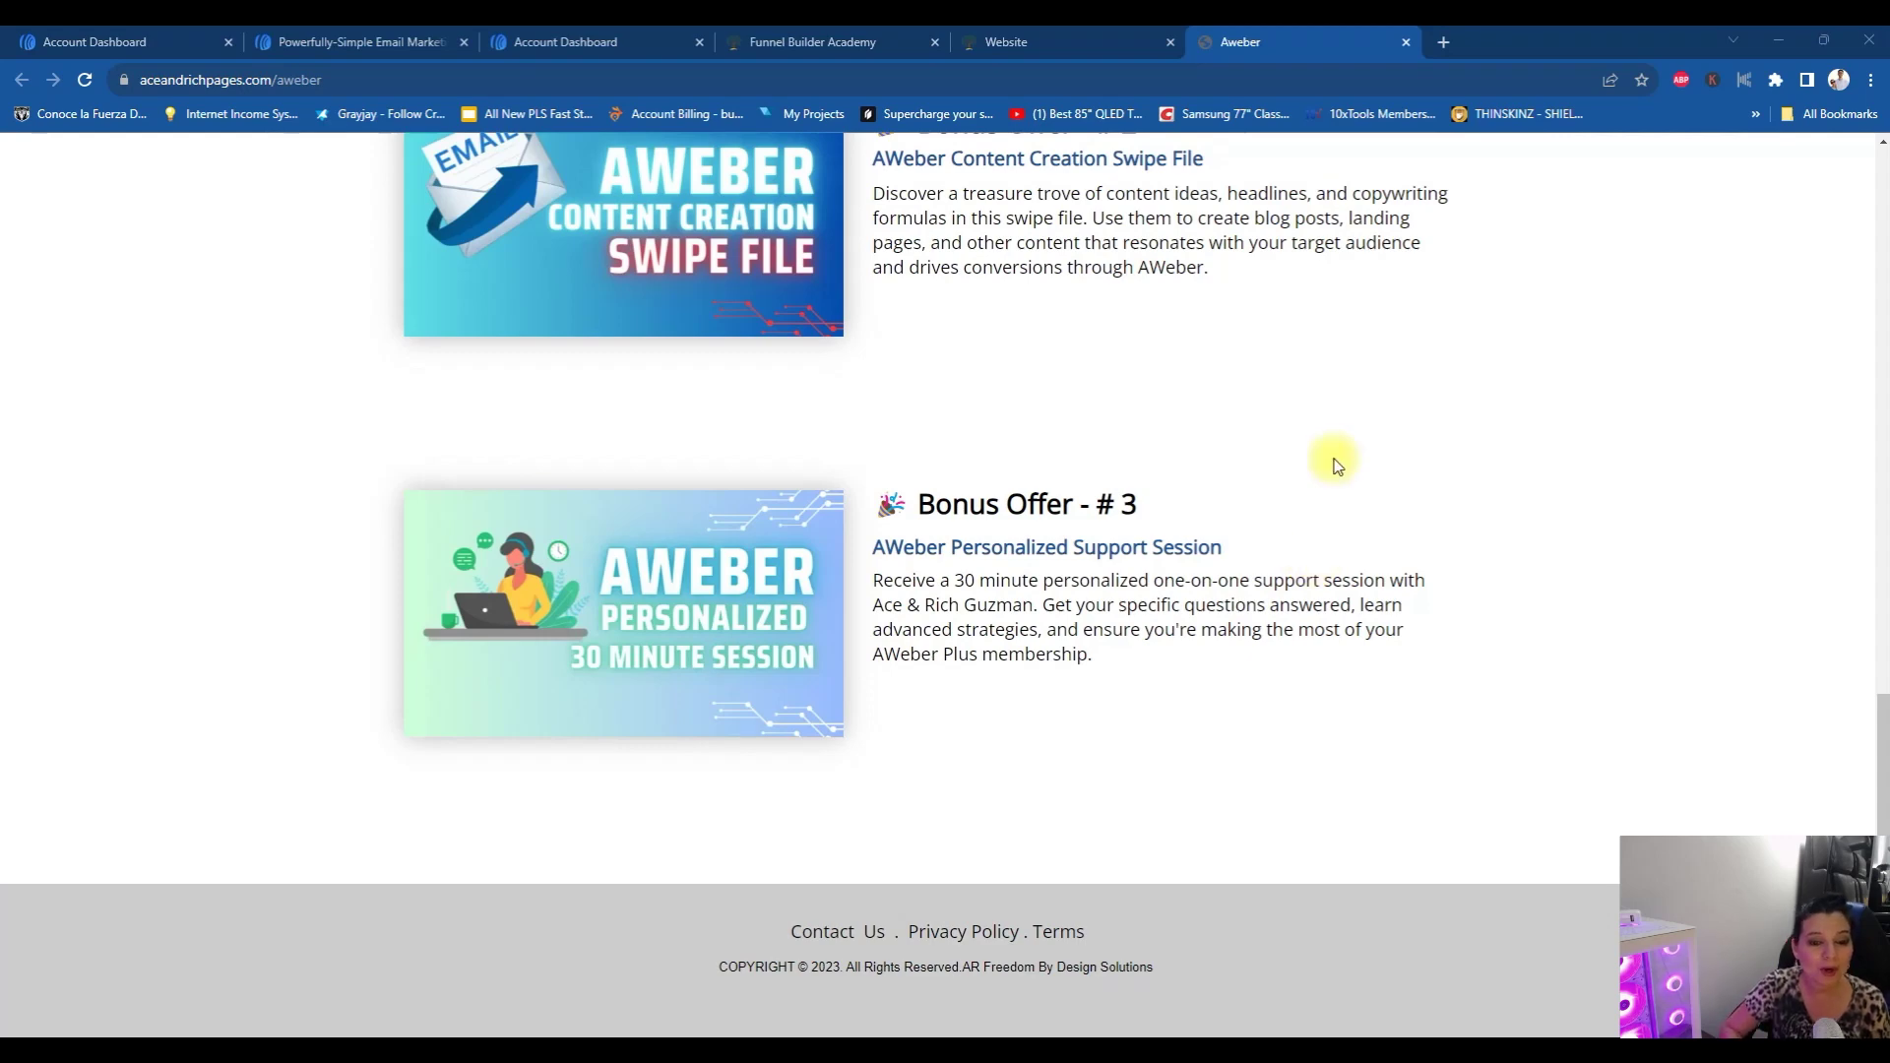
scroll(1372, 485, "up", 5)
scroll(1375, 500, "up", 5)
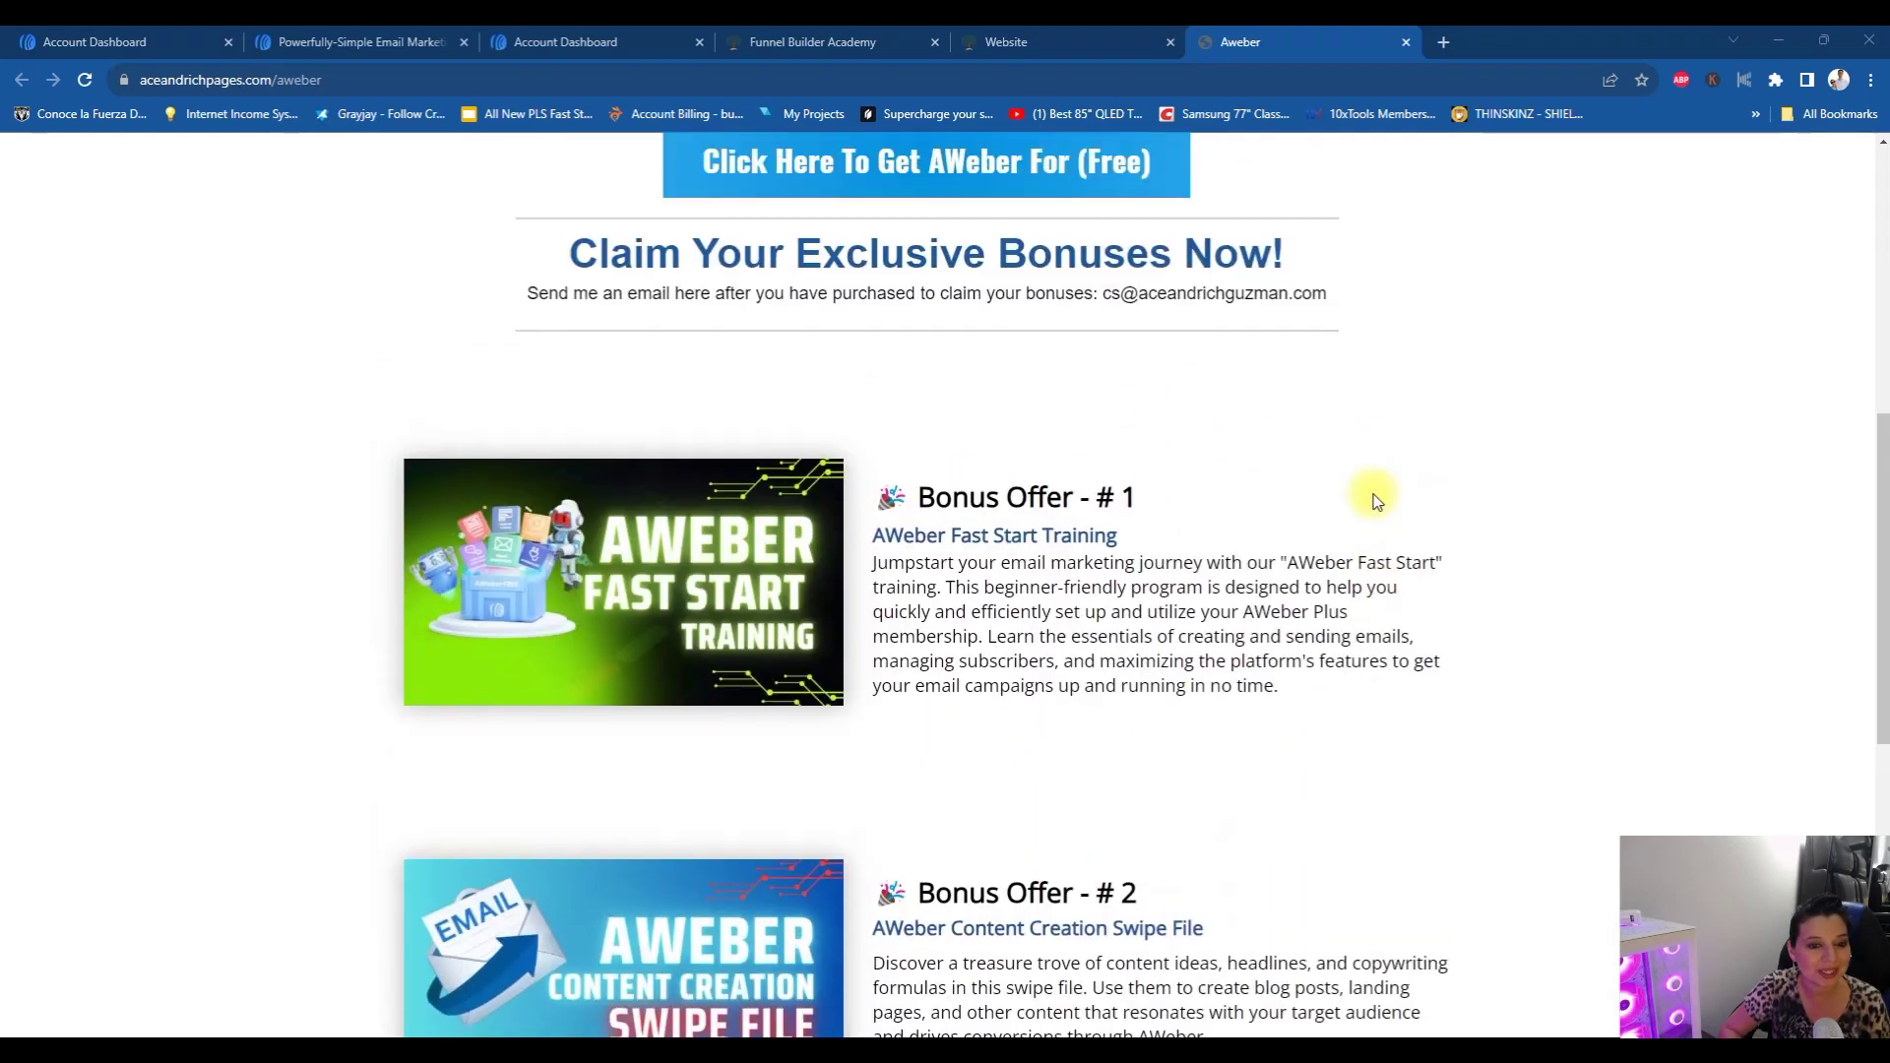
scroll(1376, 501, "up", 1)
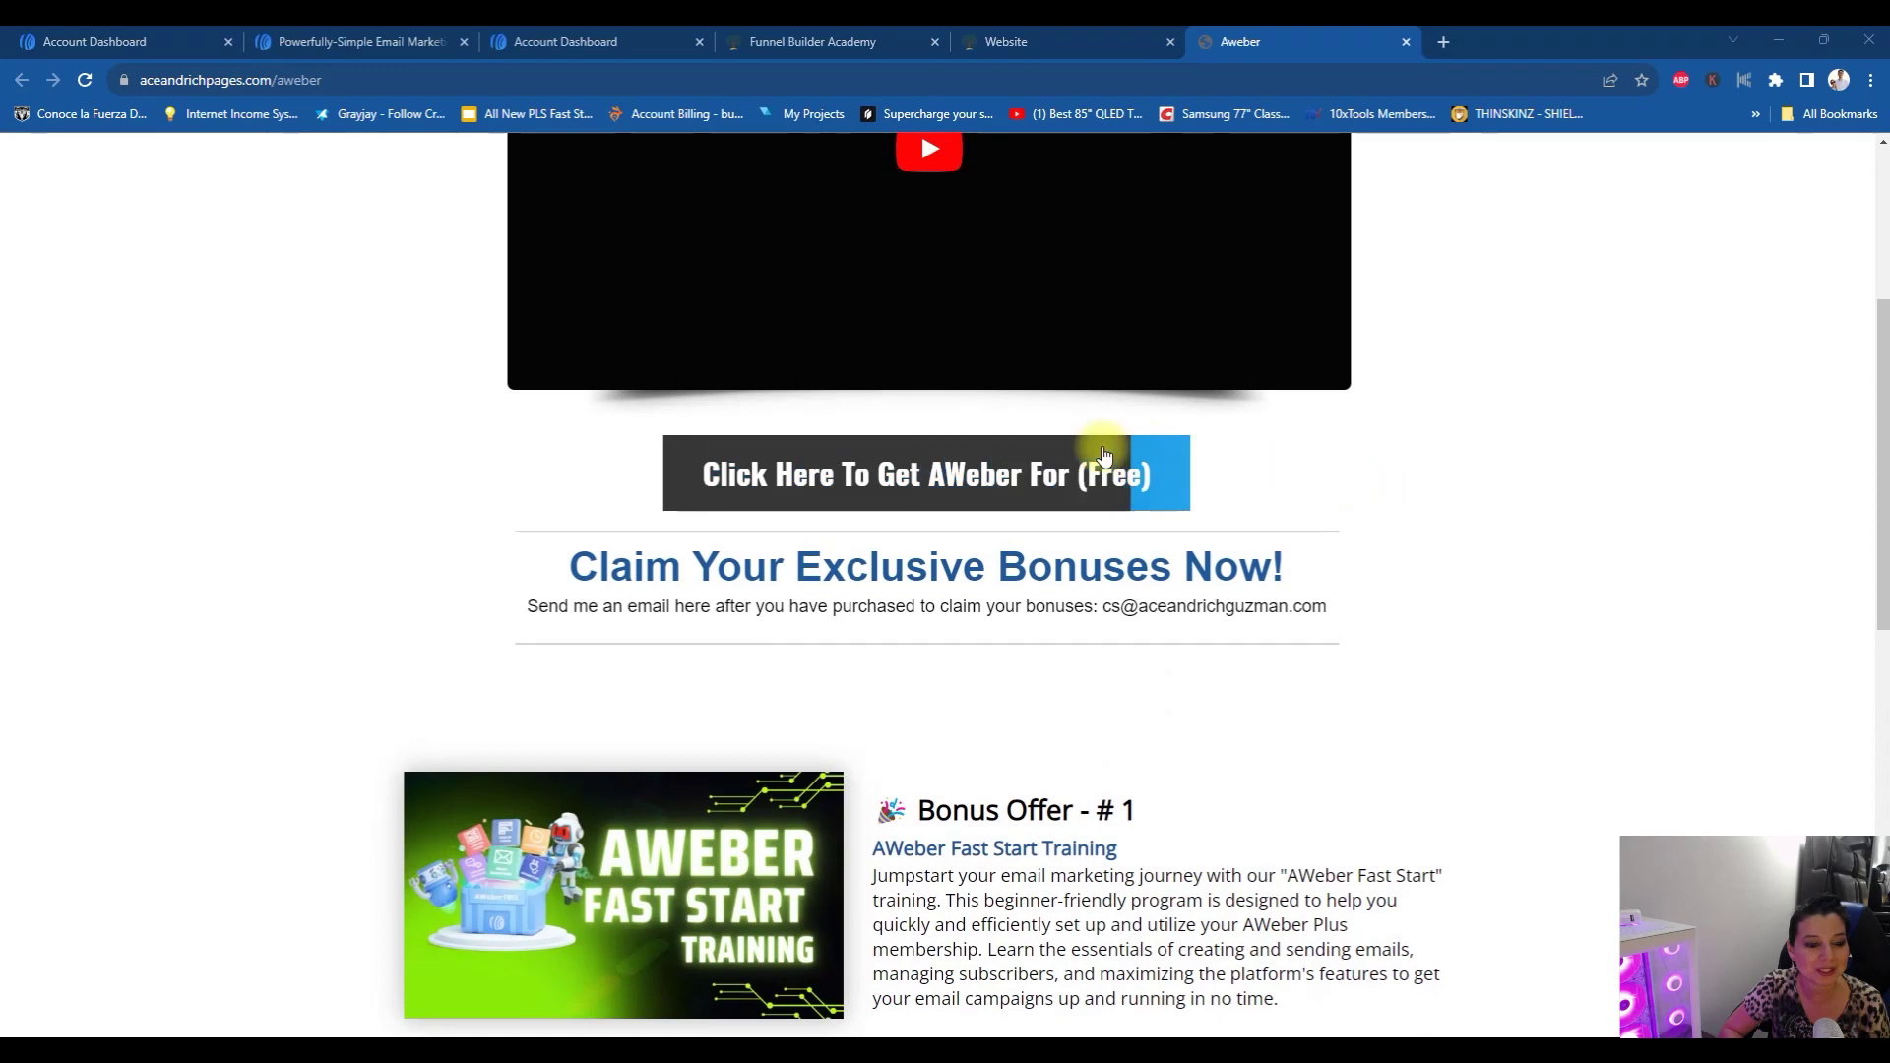